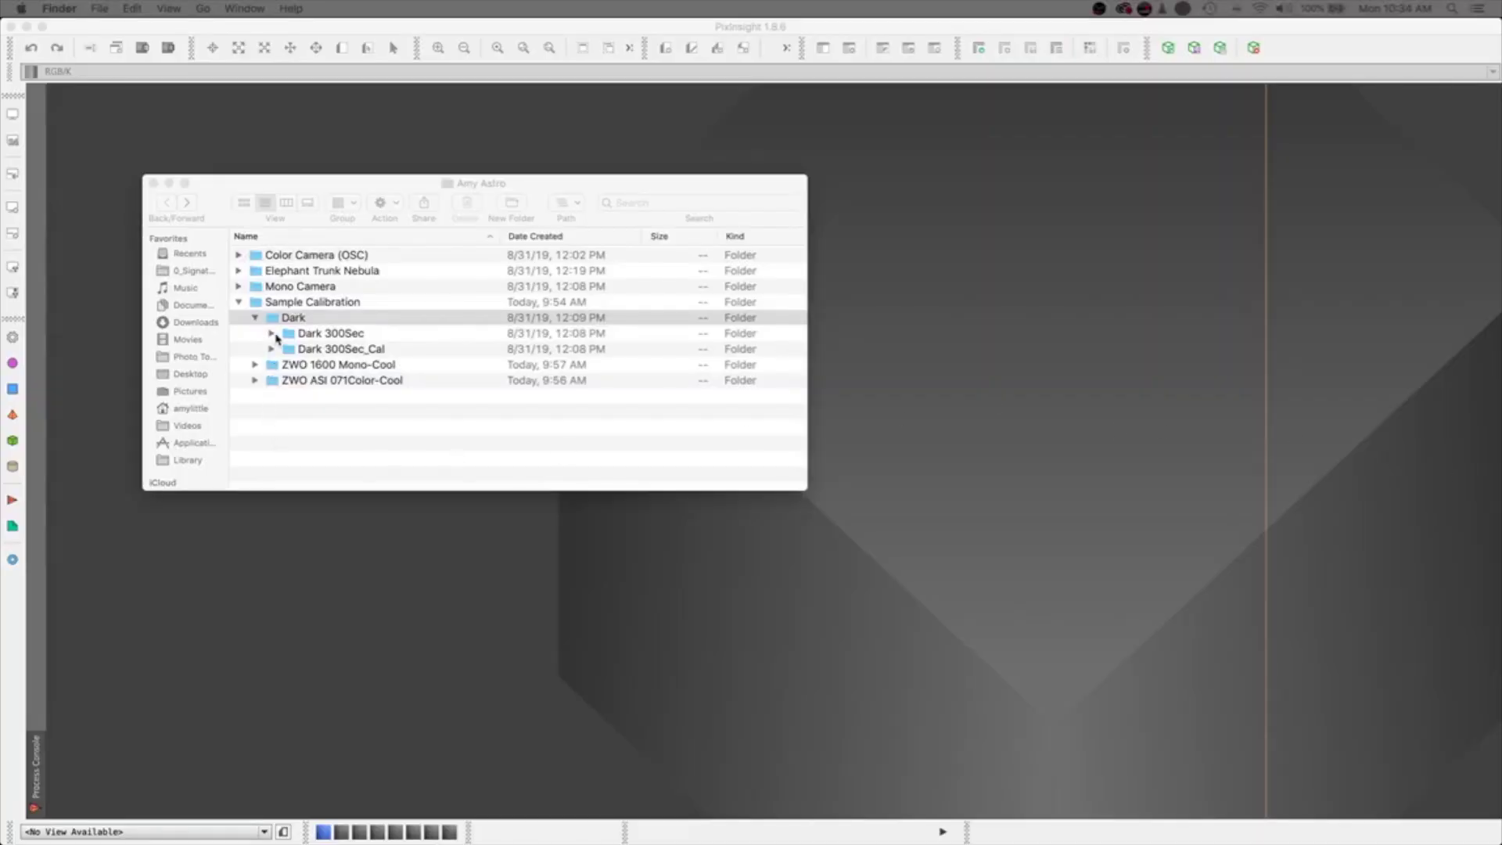
Step: Browse the Dark 300Sec folder's dark frames in the file browser, then collapse it
click(272, 334)
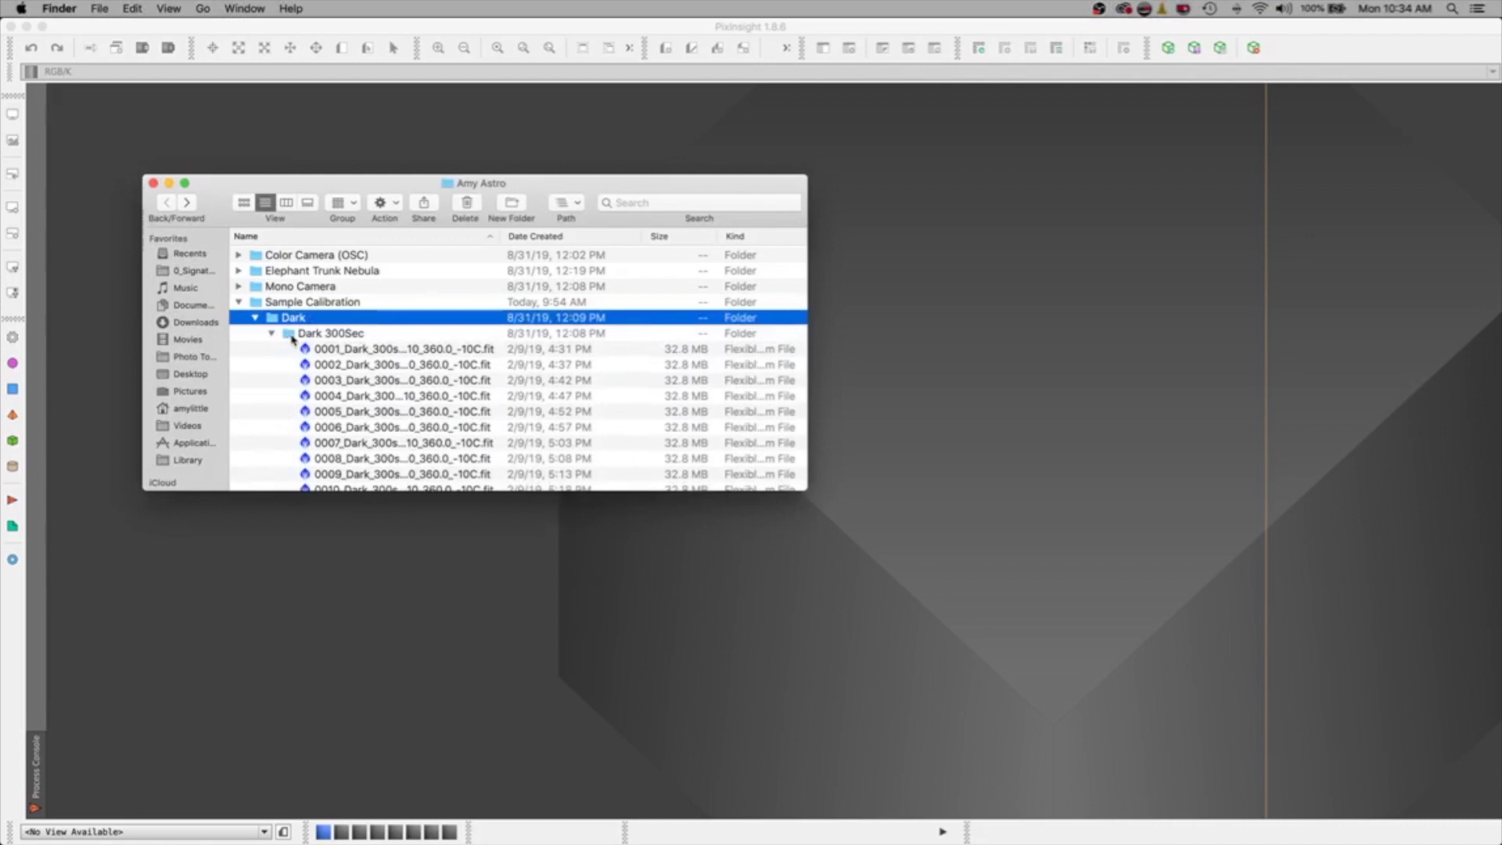
click(293, 338)
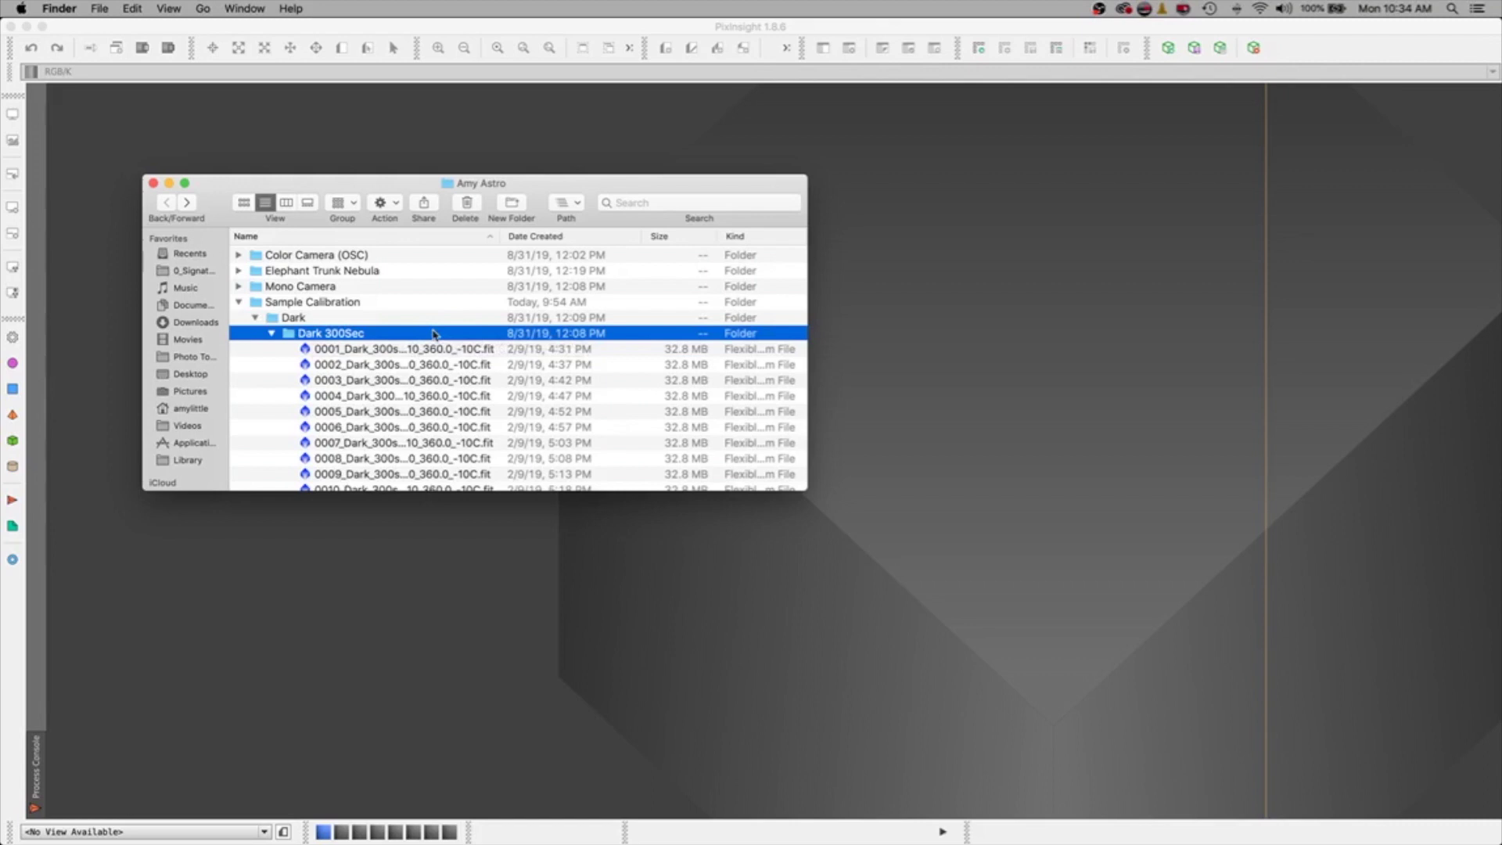
scroll(433, 335, down, 3)
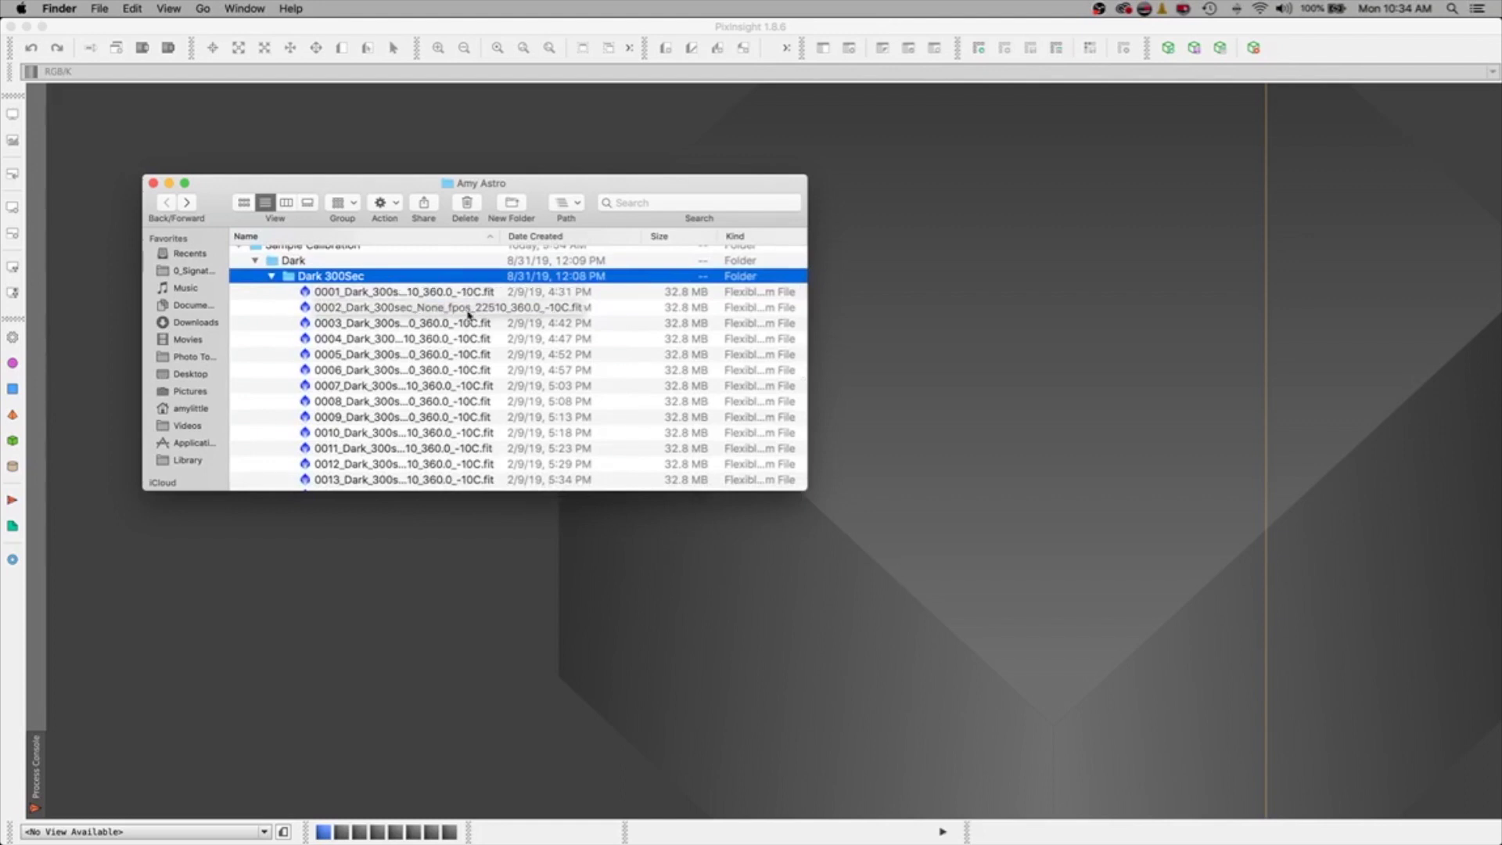
scroll(467, 316, down, 10)
scroll(468, 315, up, 10)
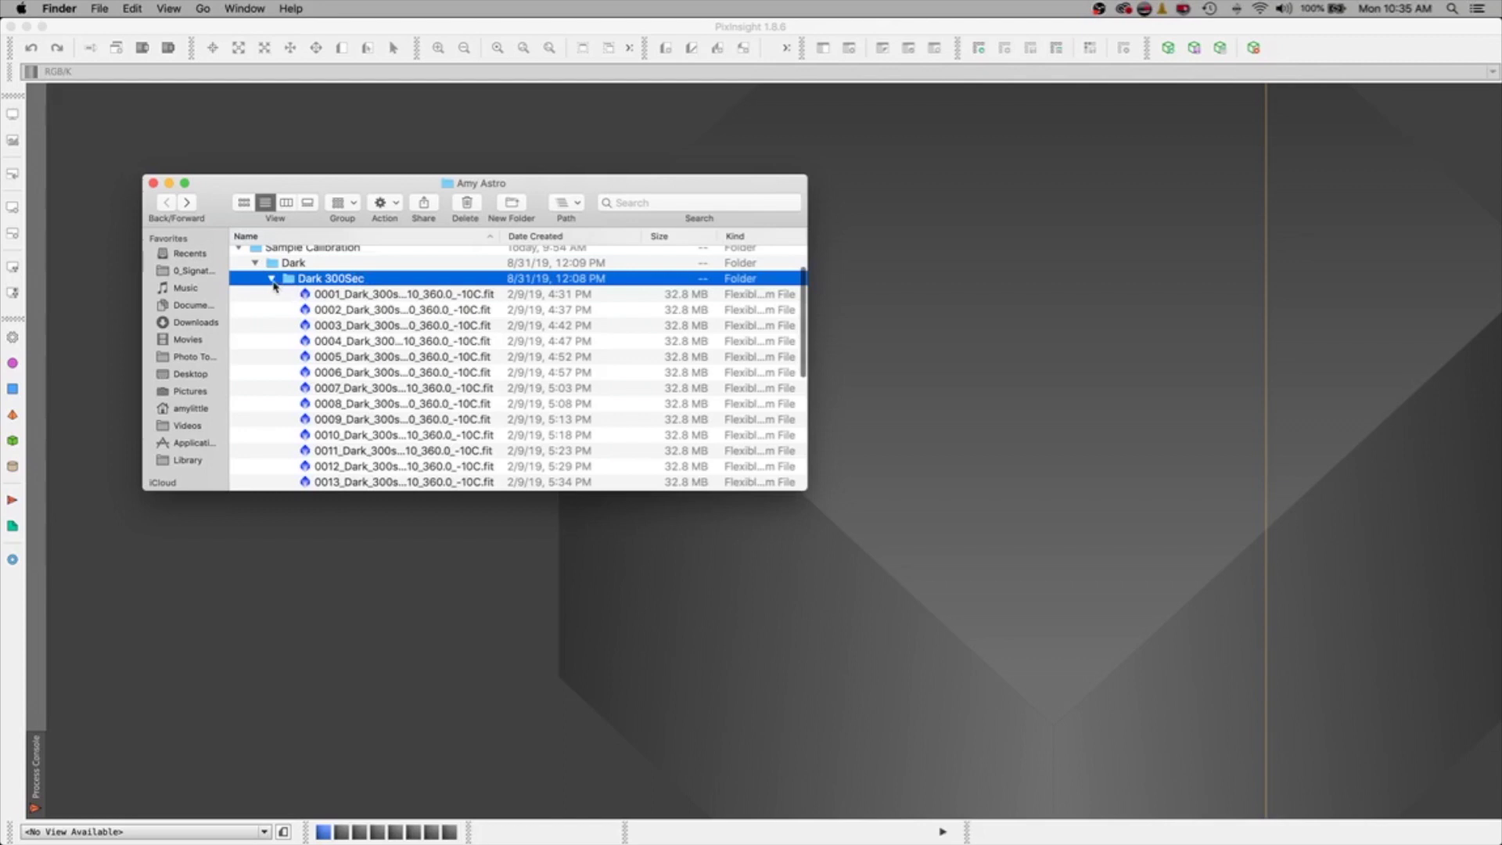
click(271, 279)
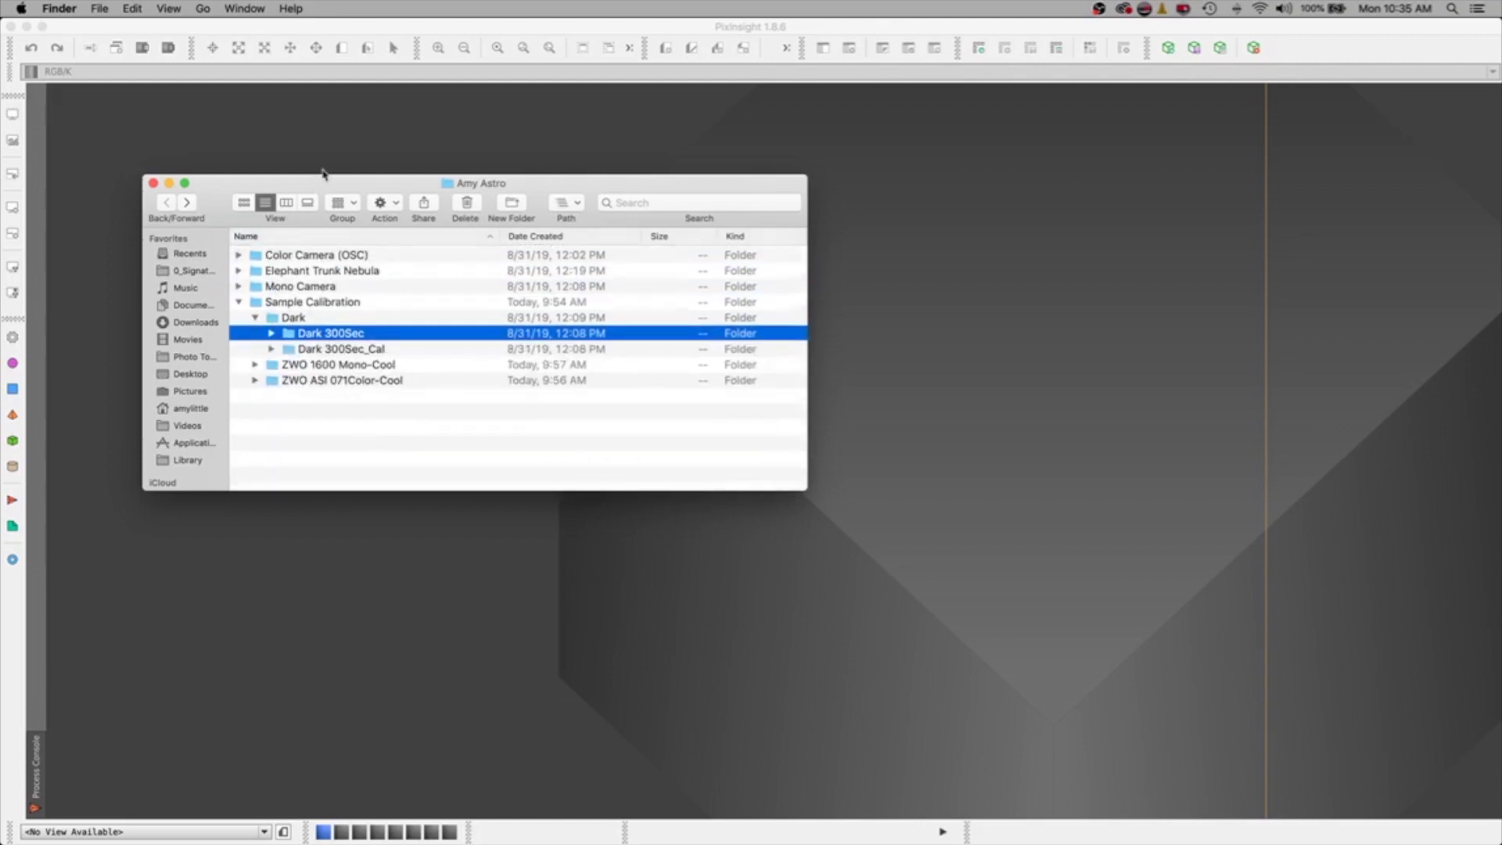
Step: Reopen the recent 0Template Mono Project.xosm and open the ImageIntegration process
click(337, 143)
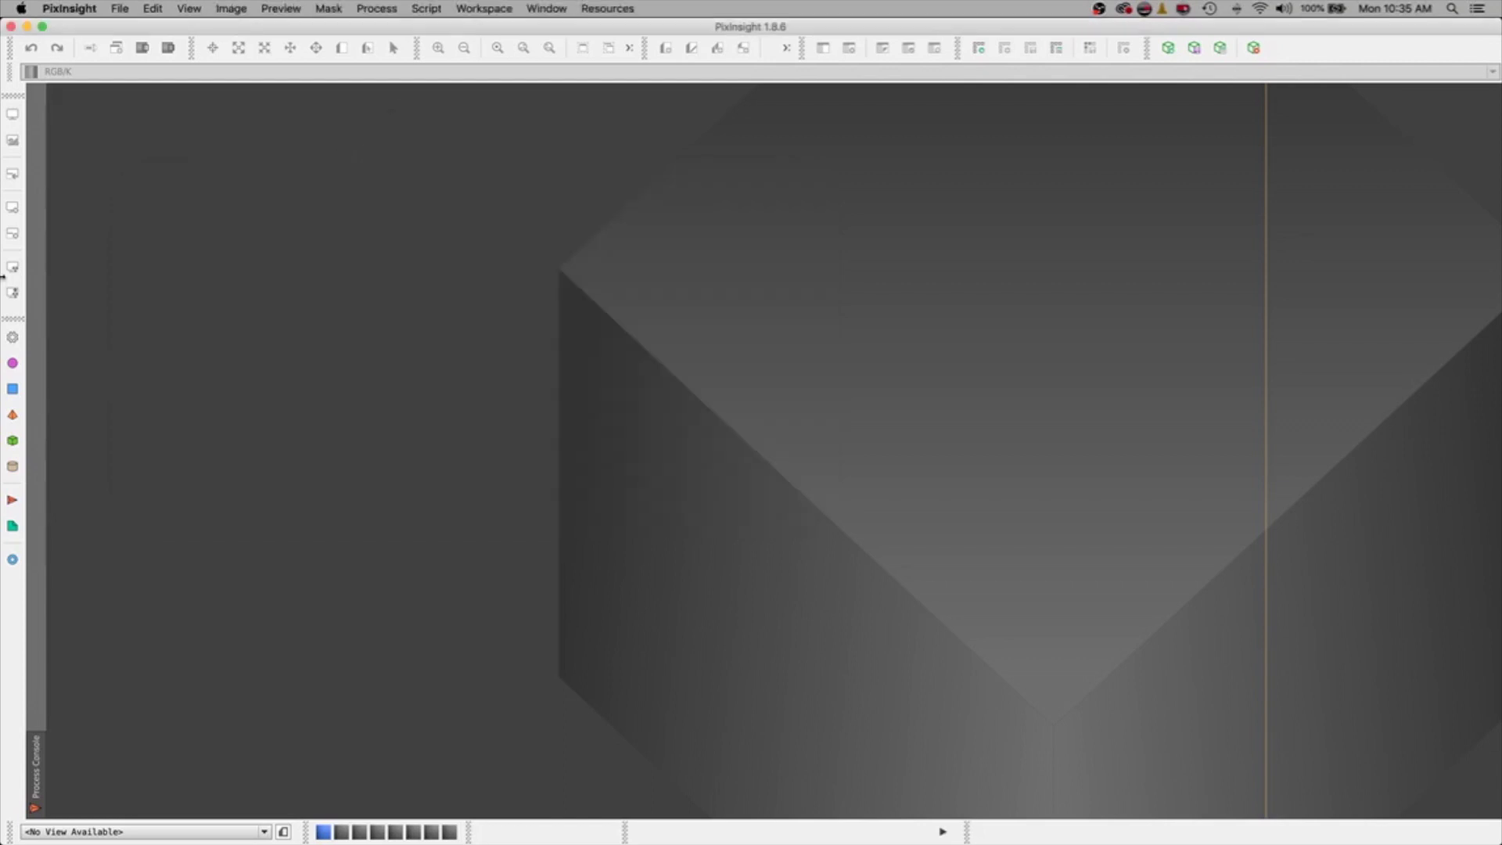
click(118, 8)
mouse_move(153, 93)
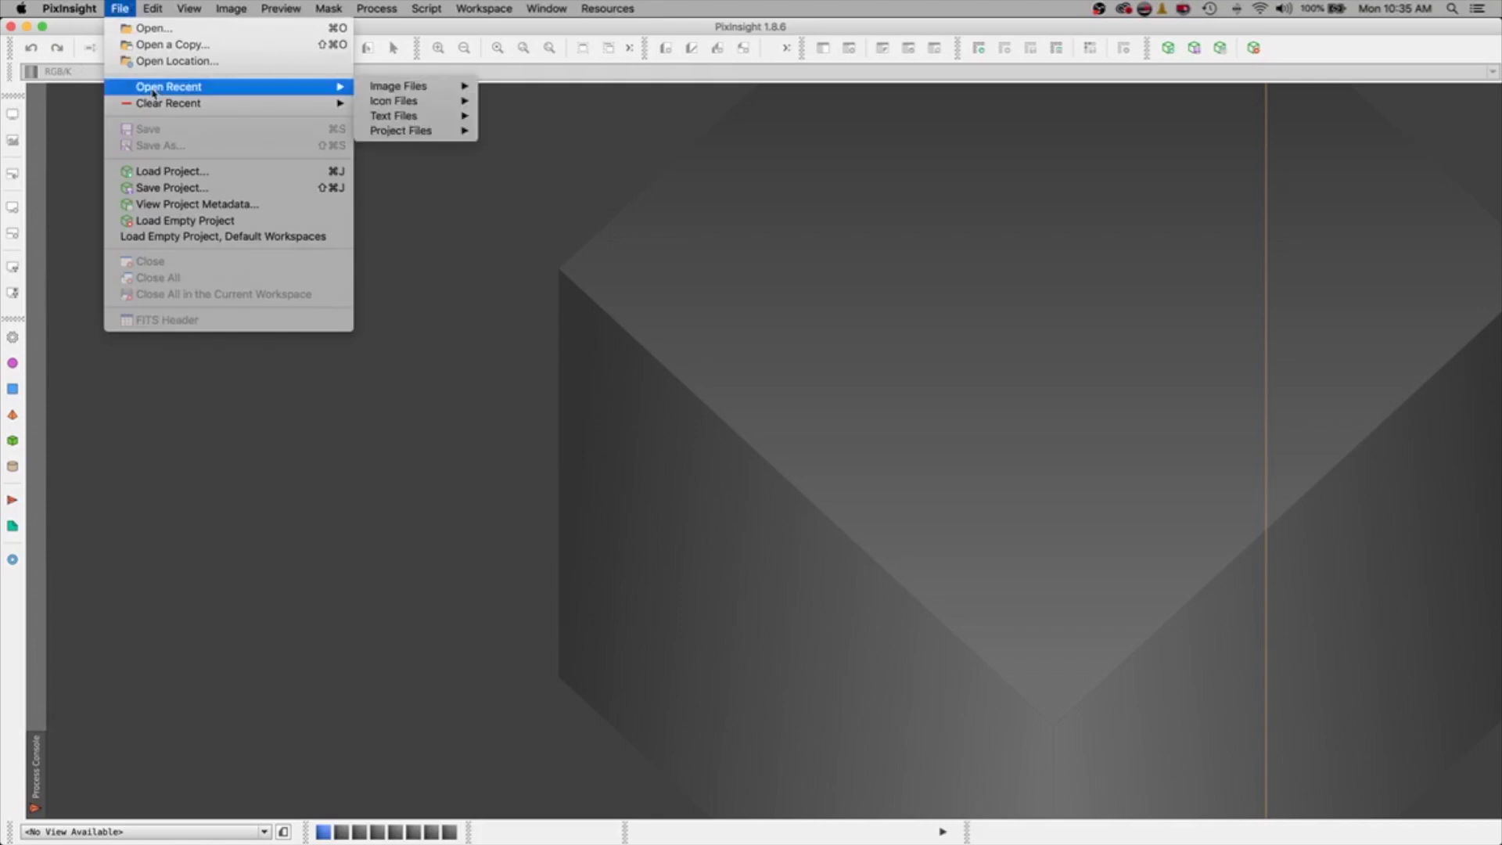
mouse_move(417, 137)
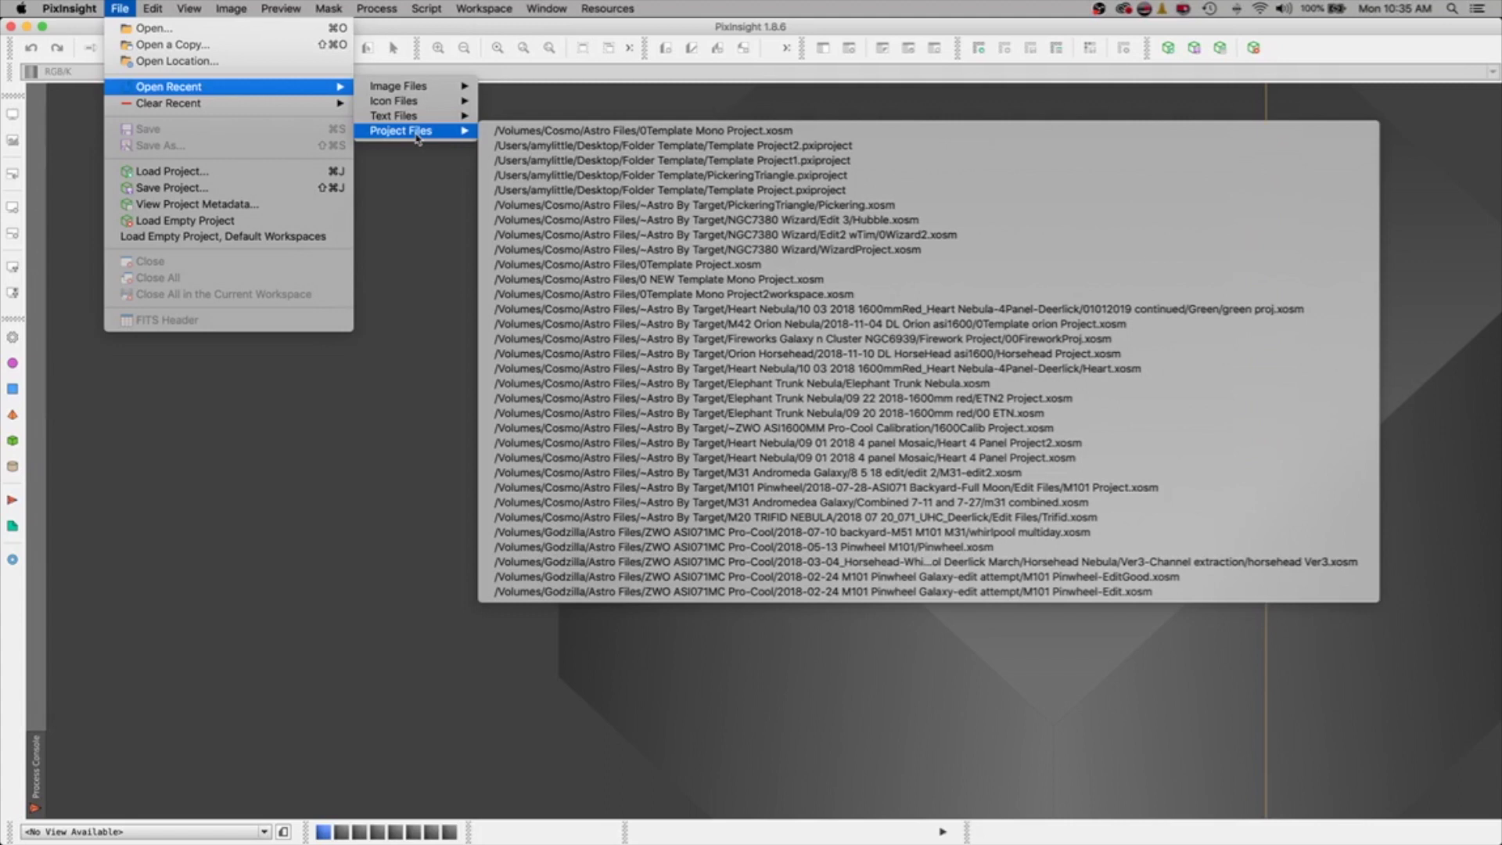
click(528, 132)
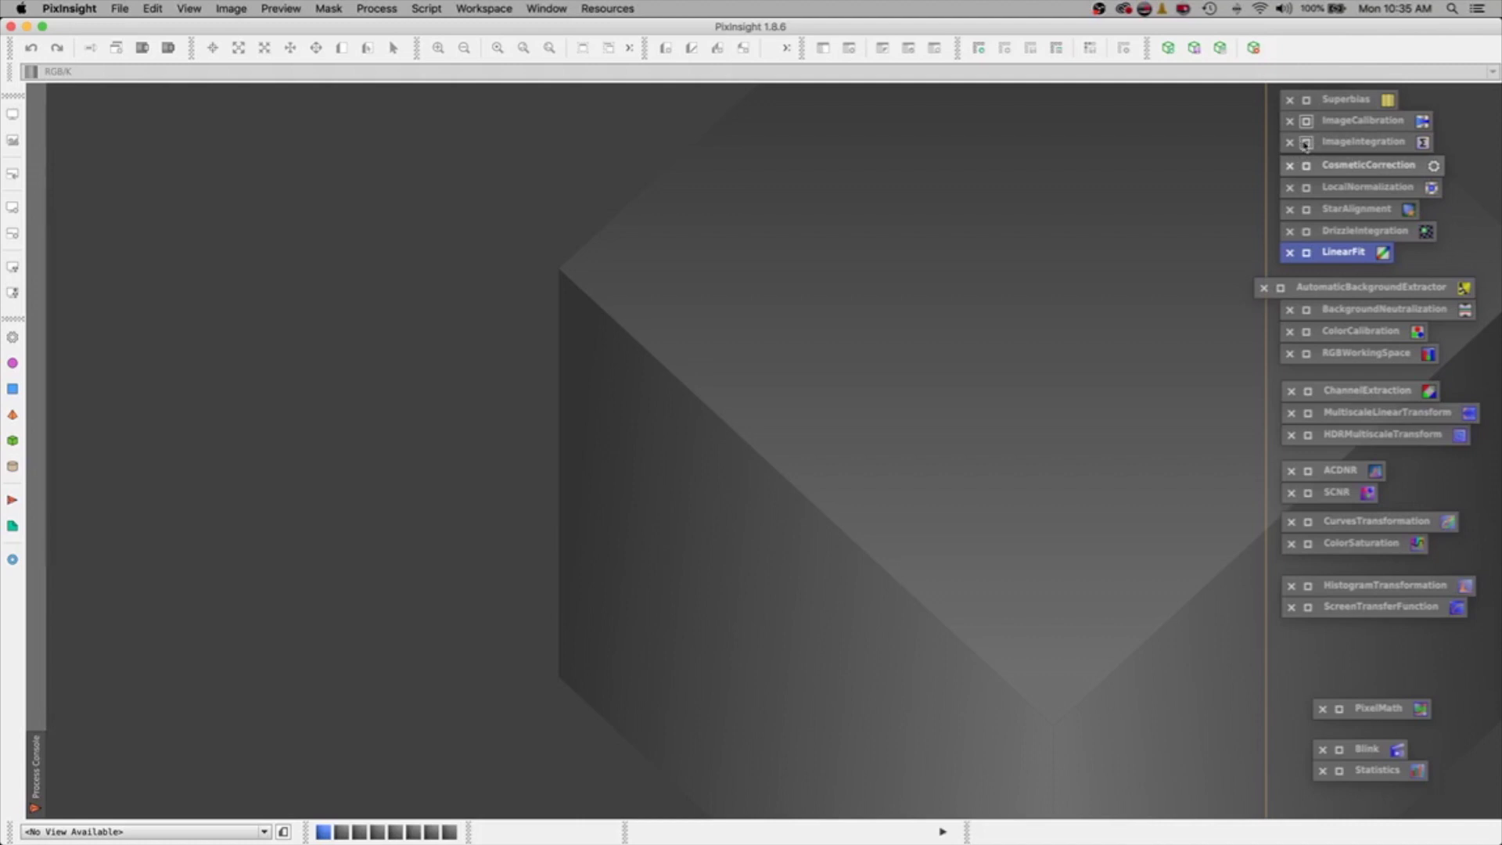
click(1306, 143)
Step: Add every dark .fit frame in the 0.005sec folder, from 0001 onward, to ImageIntegration's inputs
drag(1212, 142, 787, 150)
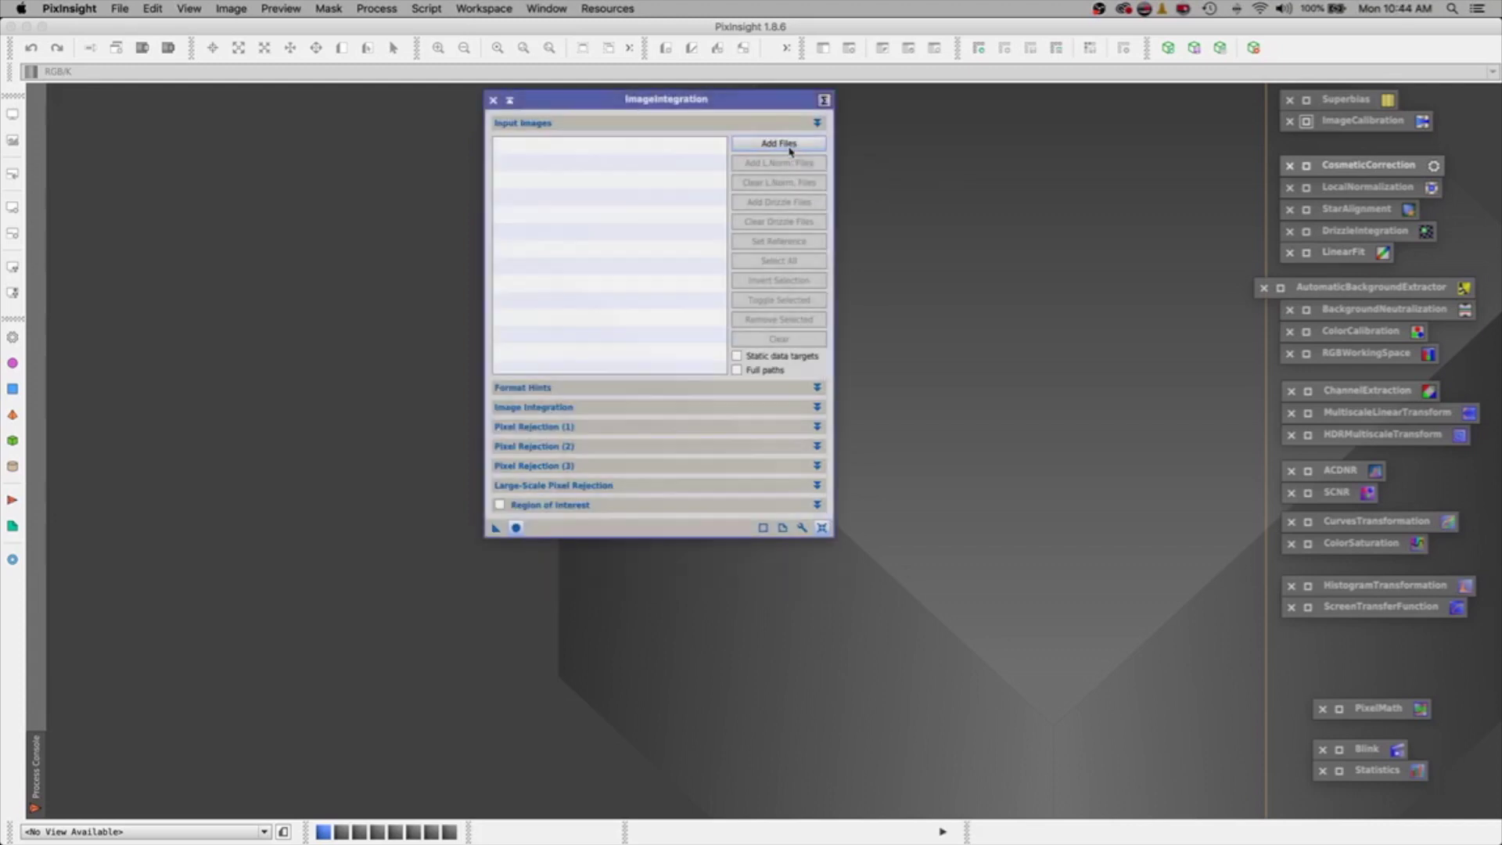
click(782, 186)
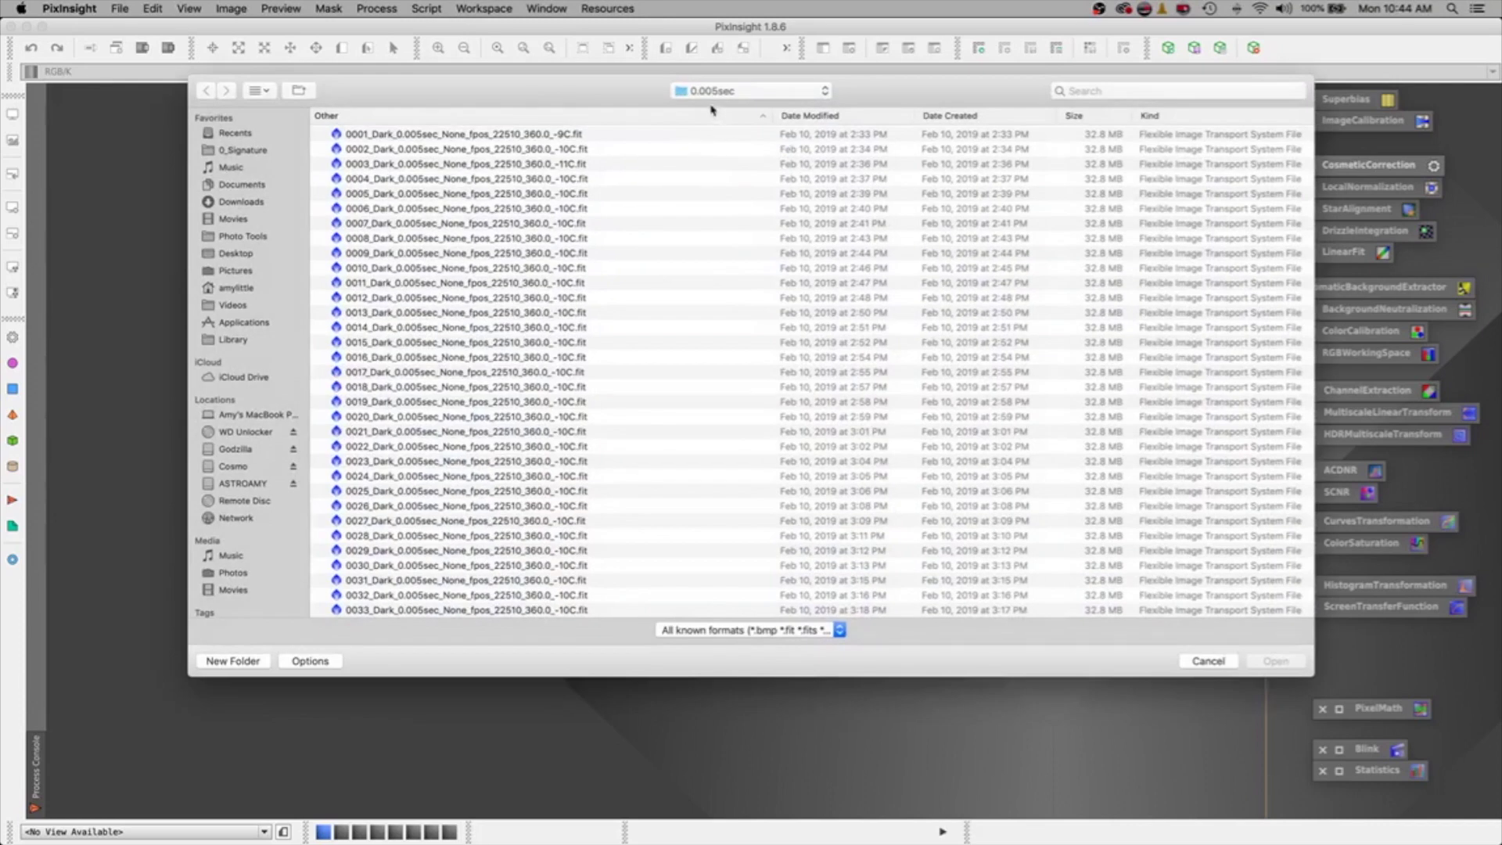
click(714, 93)
click(714, 94)
drag(601, 139, 556, 790)
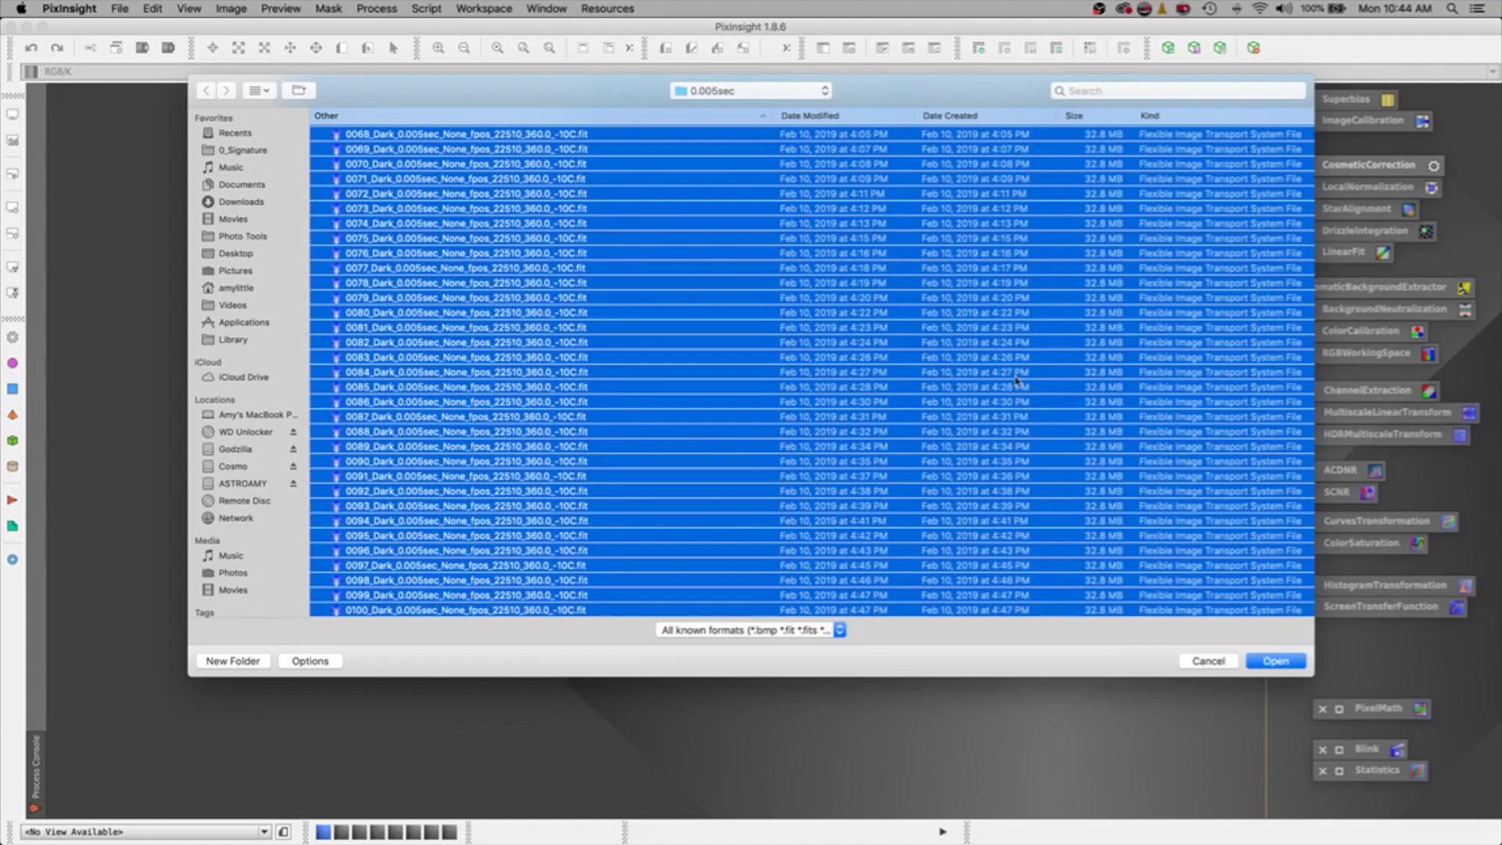
click(1276, 661)
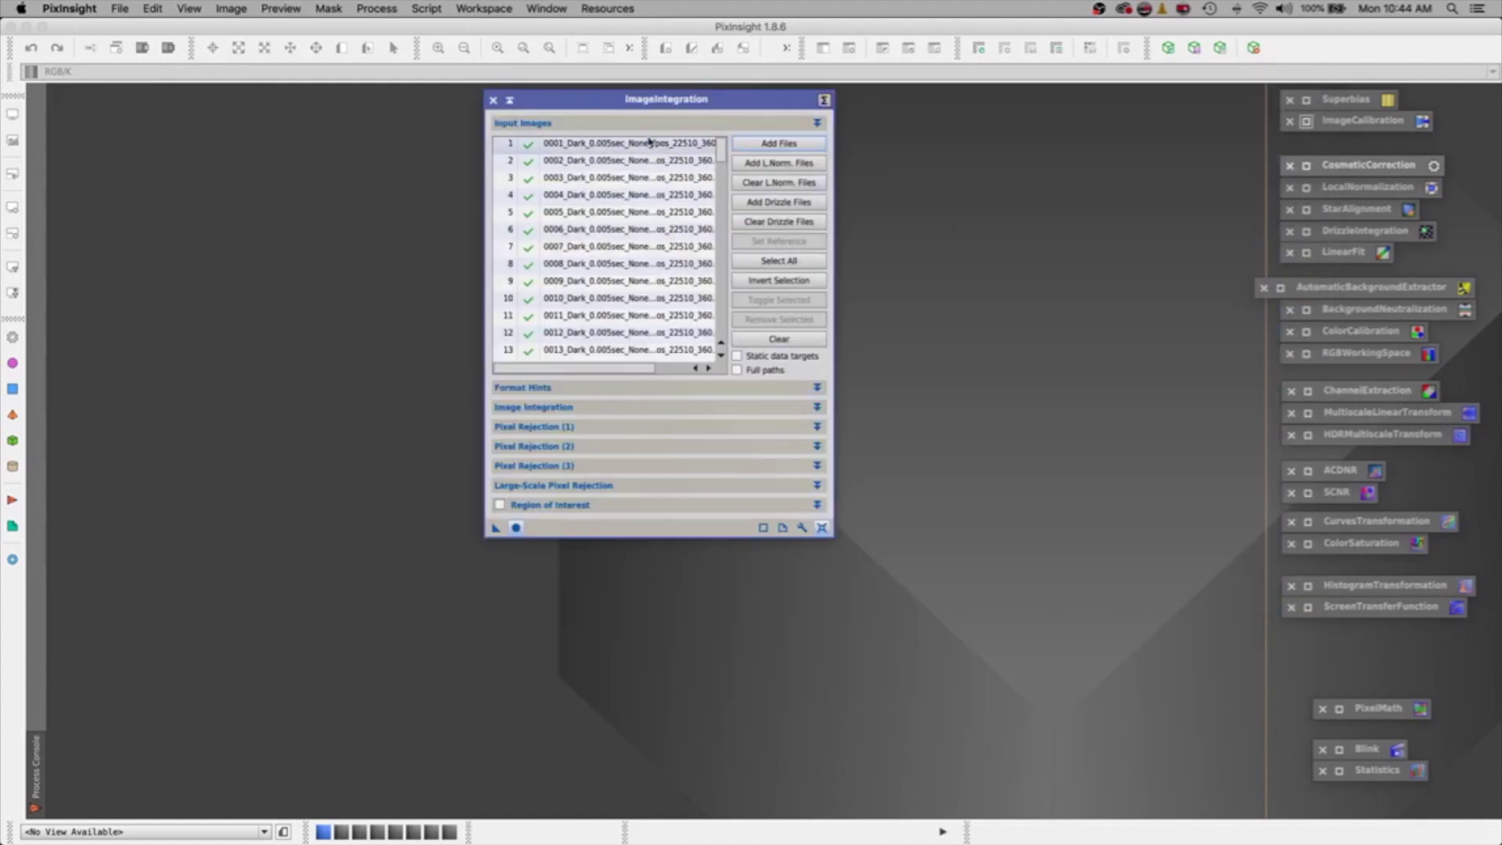
Step: Set Image Integration to Average combination, No normalization and Don't care (equal) weights
drag(724, 144, 694, 359)
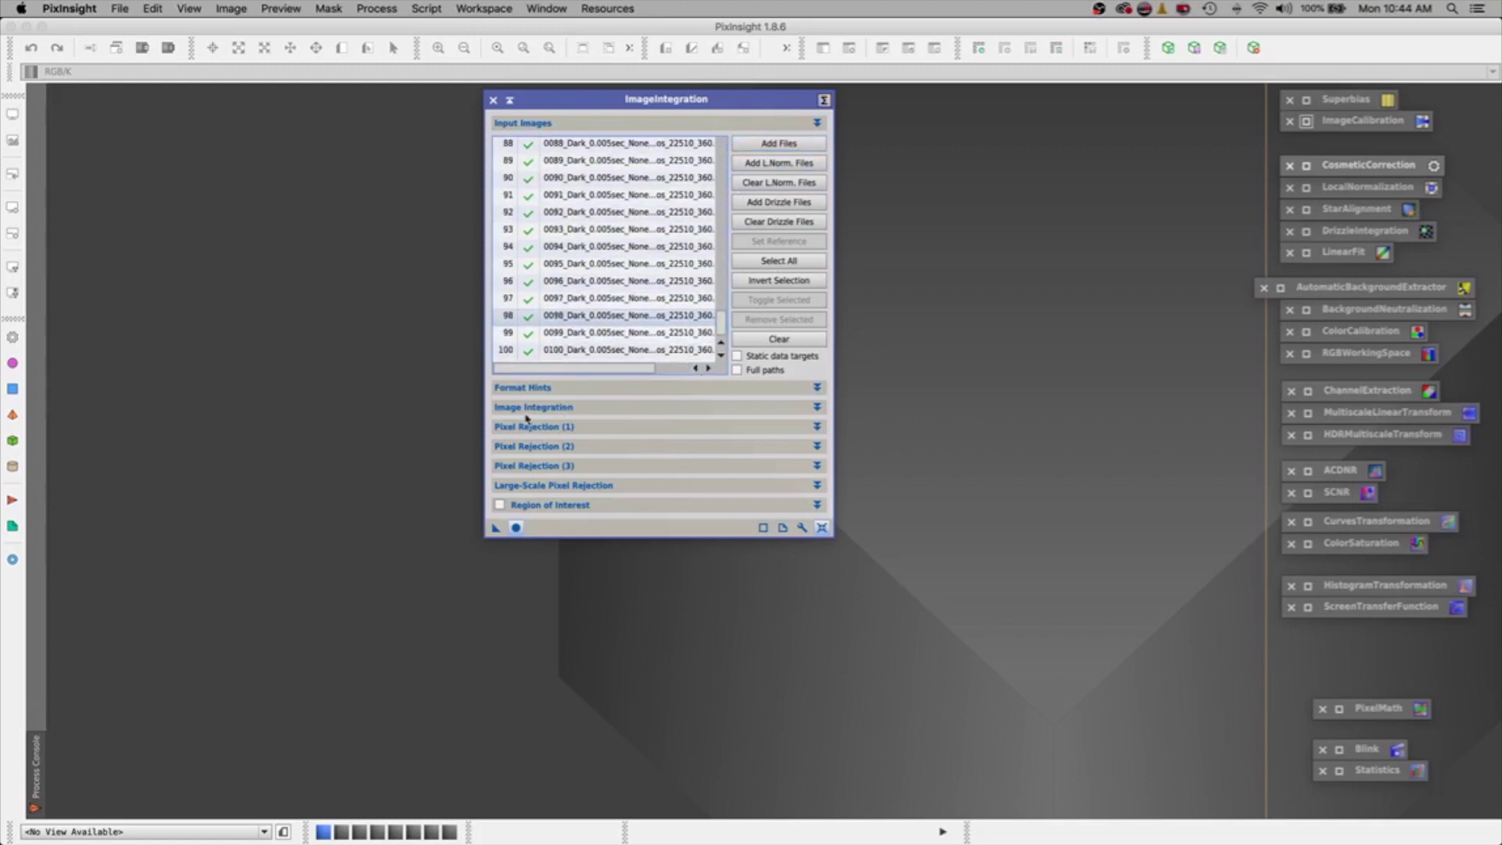
click(566, 408)
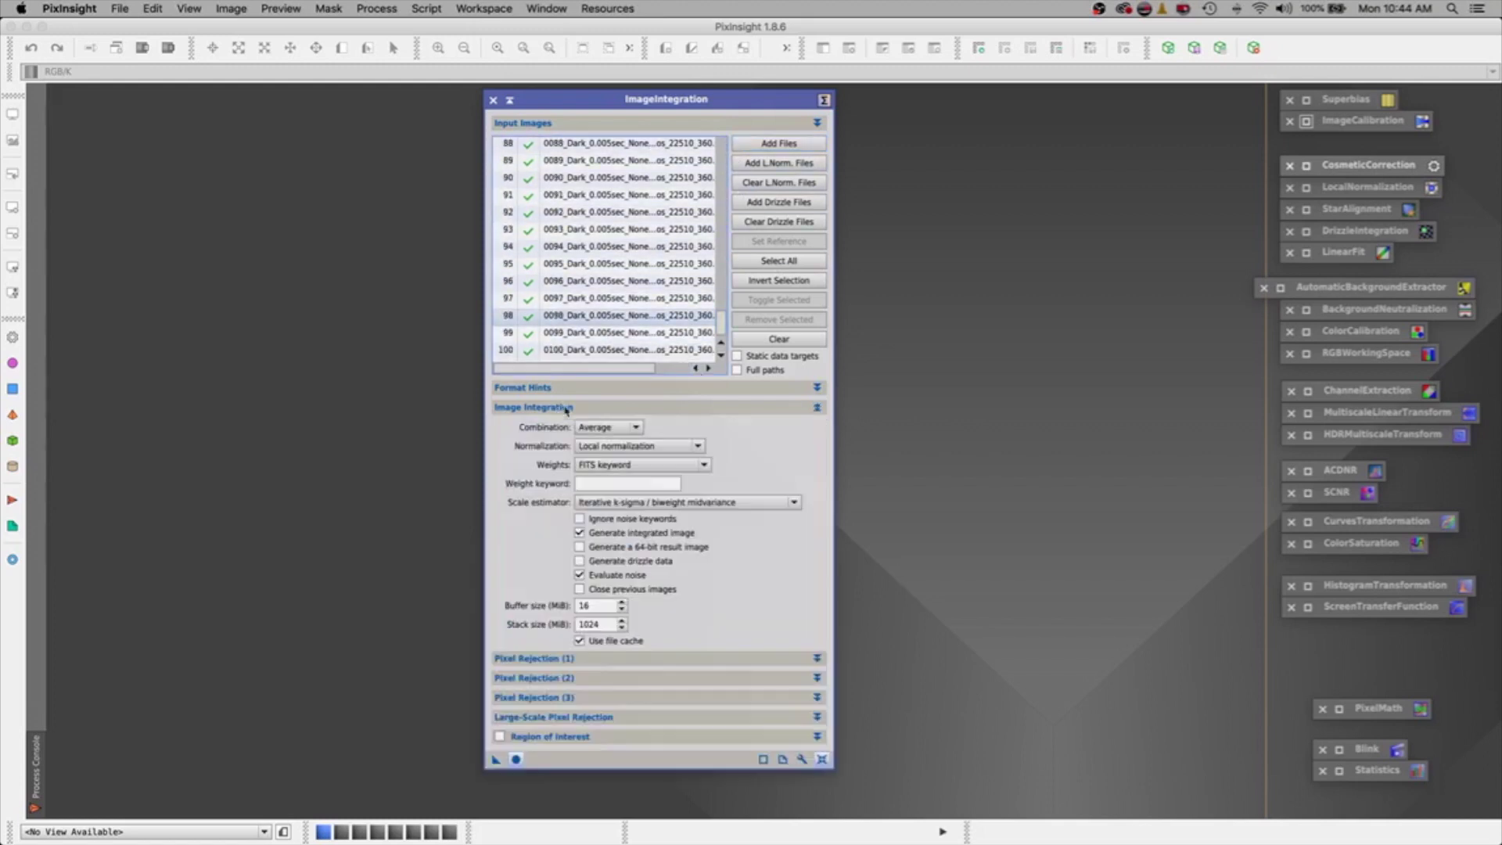
click(637, 428)
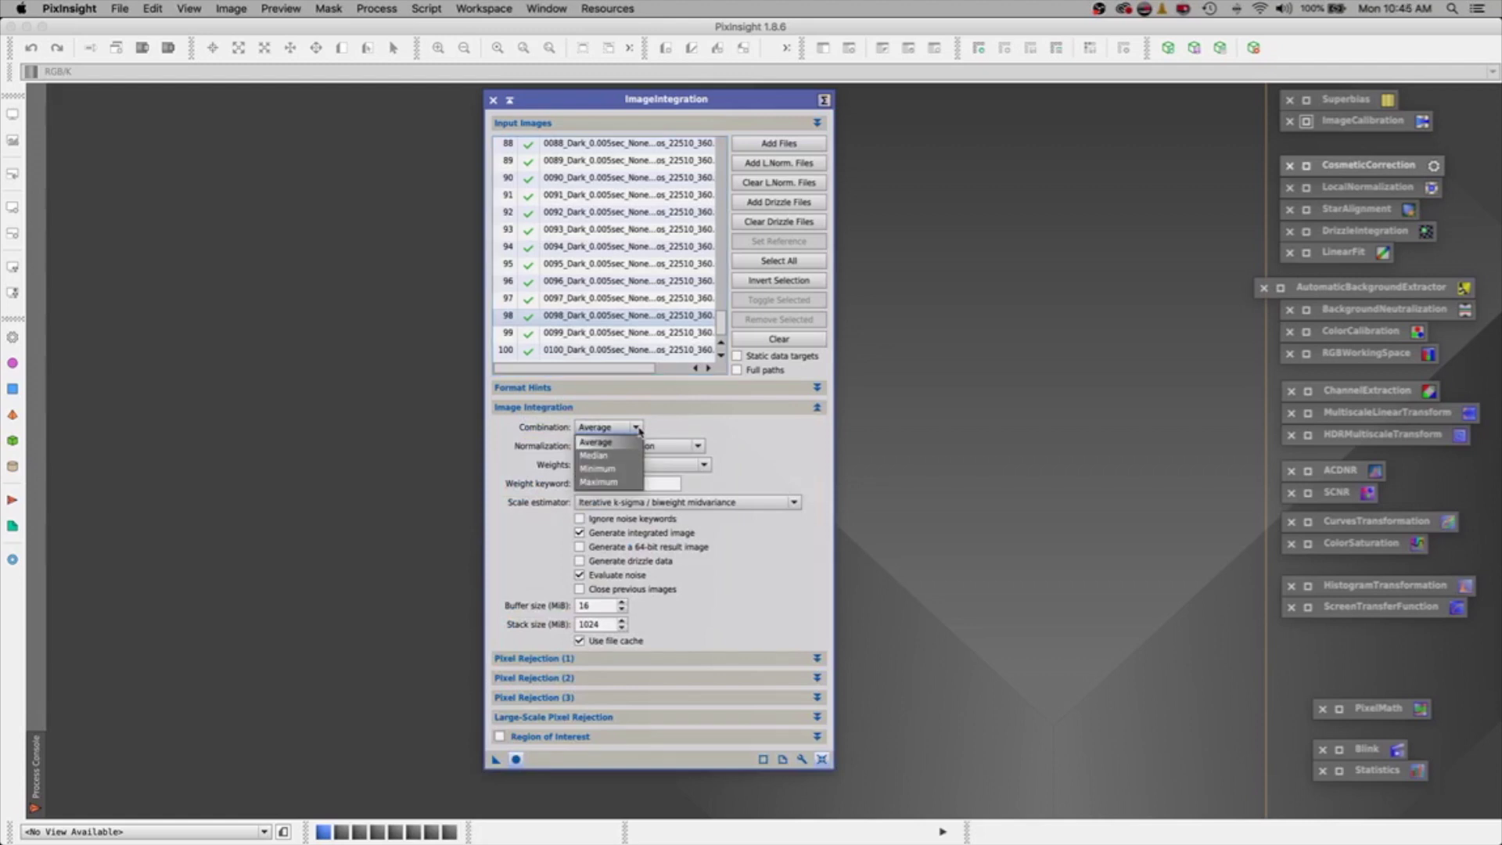
click(639, 430)
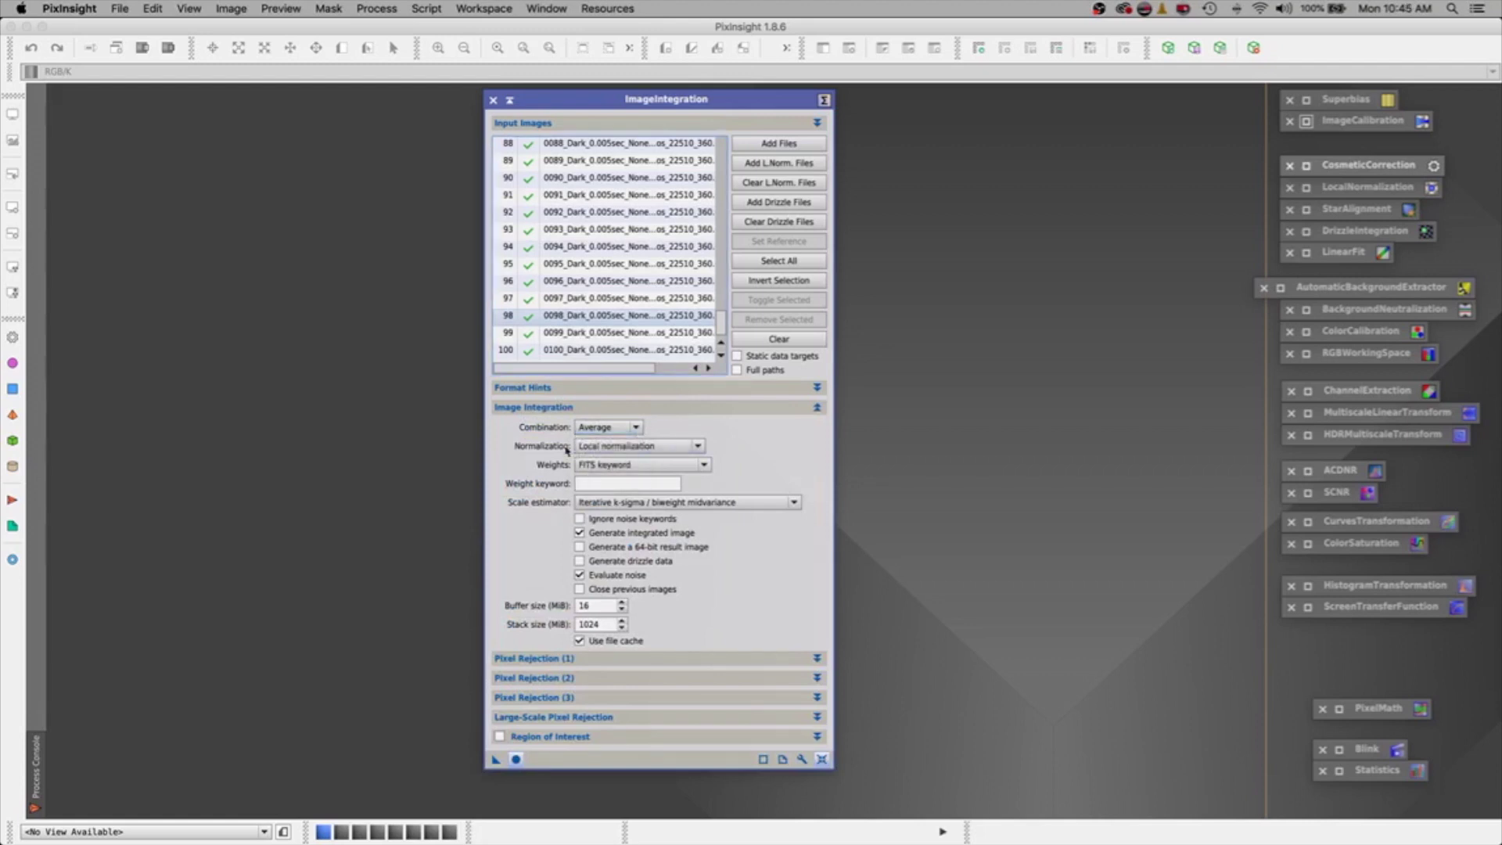
click(619, 444)
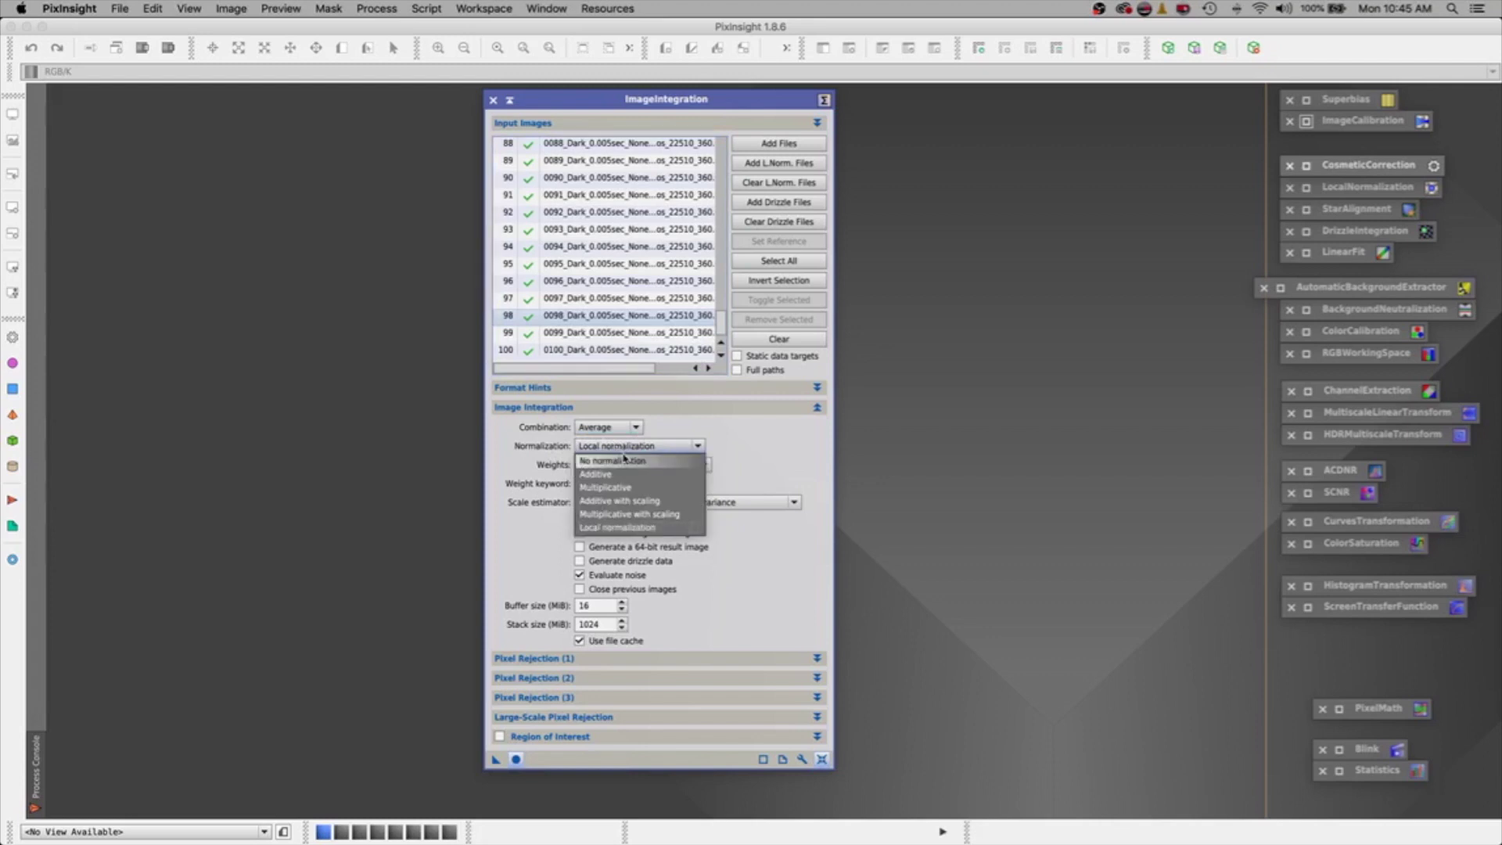
click(648, 468)
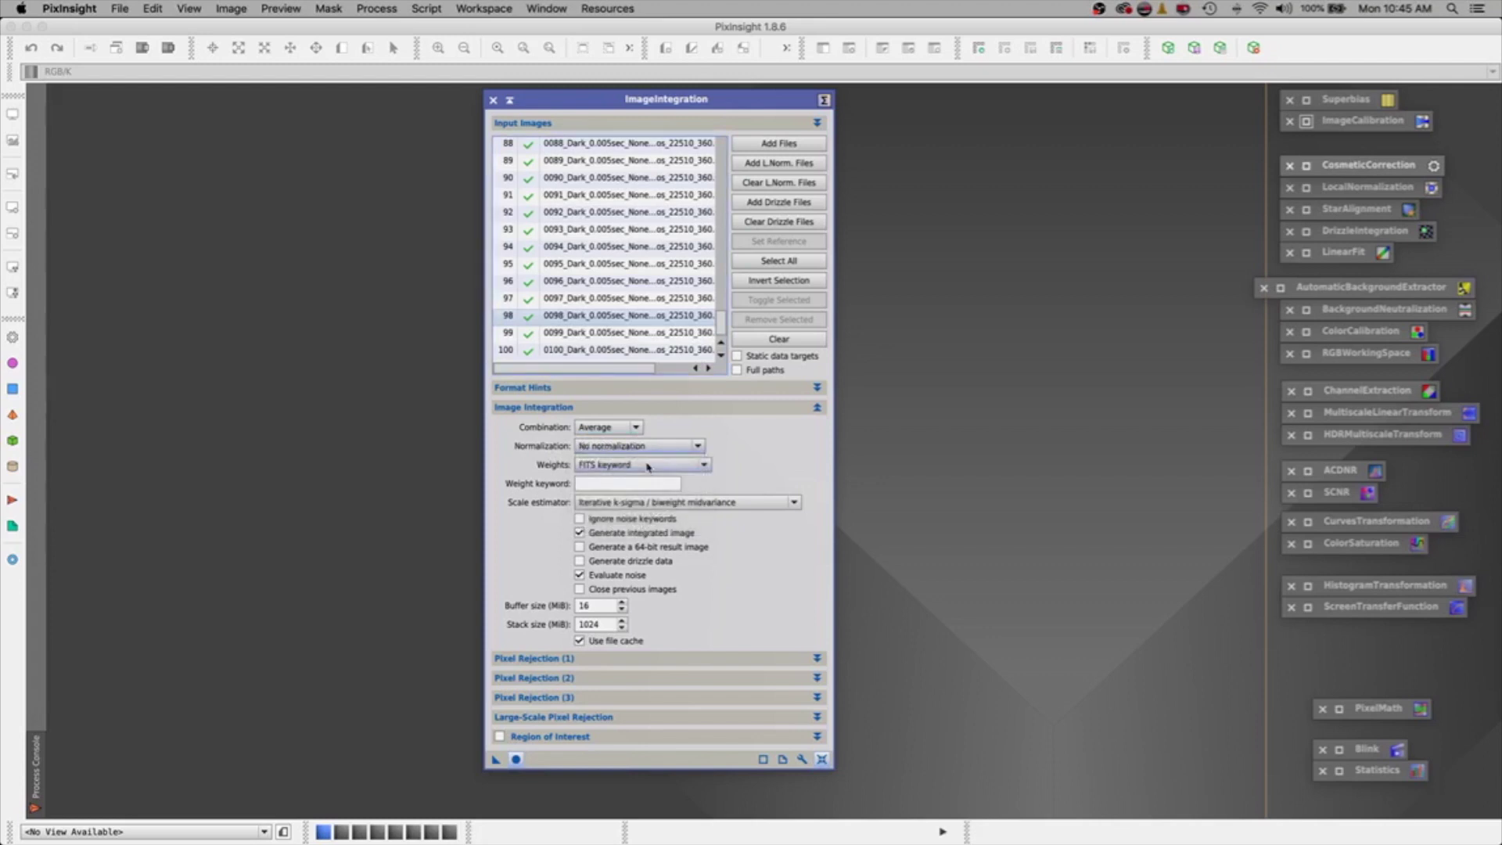
click(608, 465)
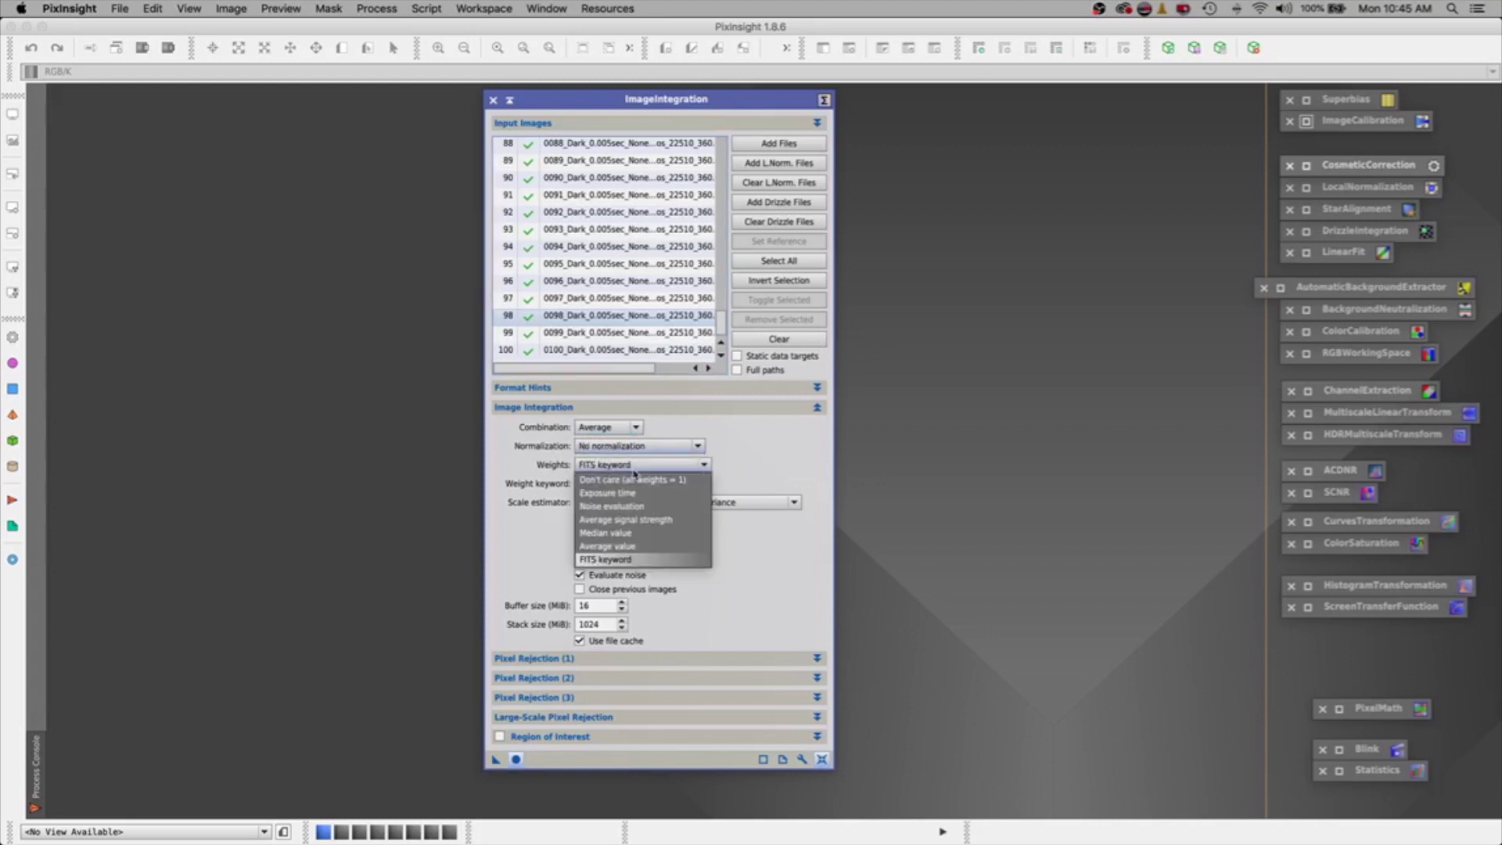
click(633, 481)
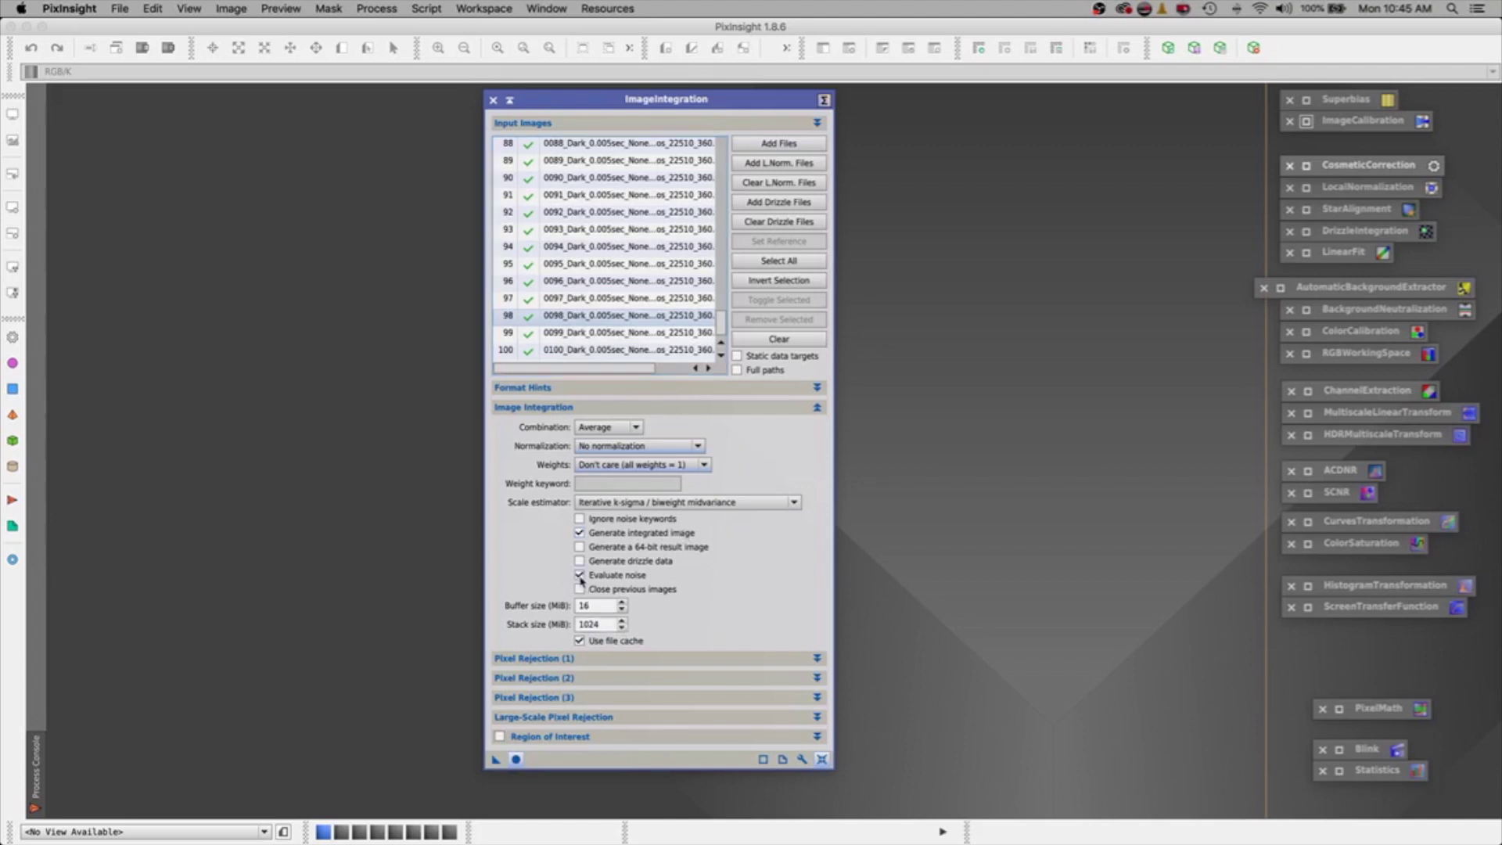
click(569, 409)
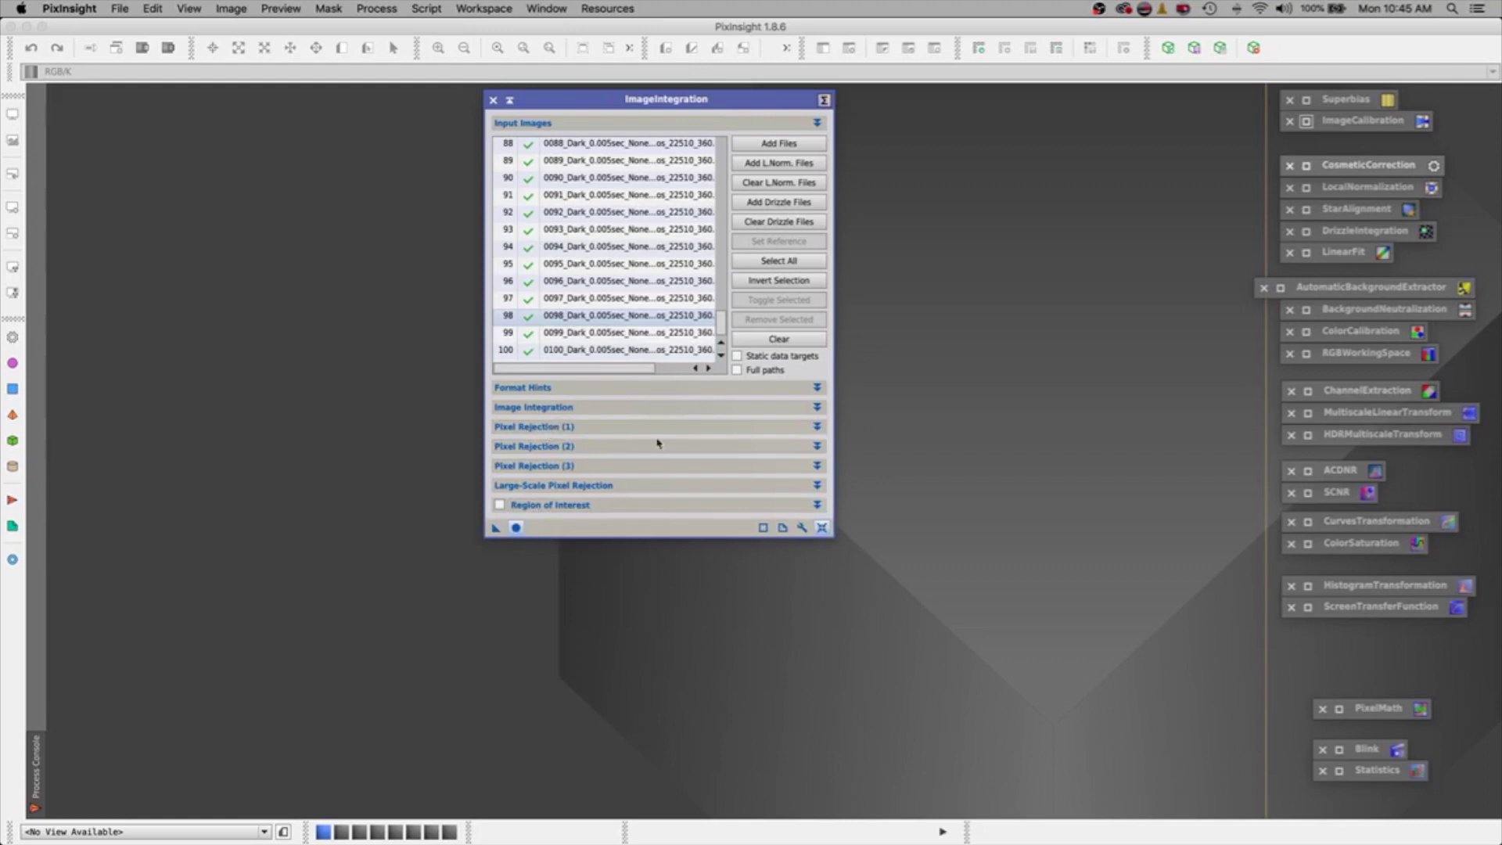
Step: Use Linear Fit Clipping rejection with No normalization and Generate rejection maps unchecked
click(677, 428)
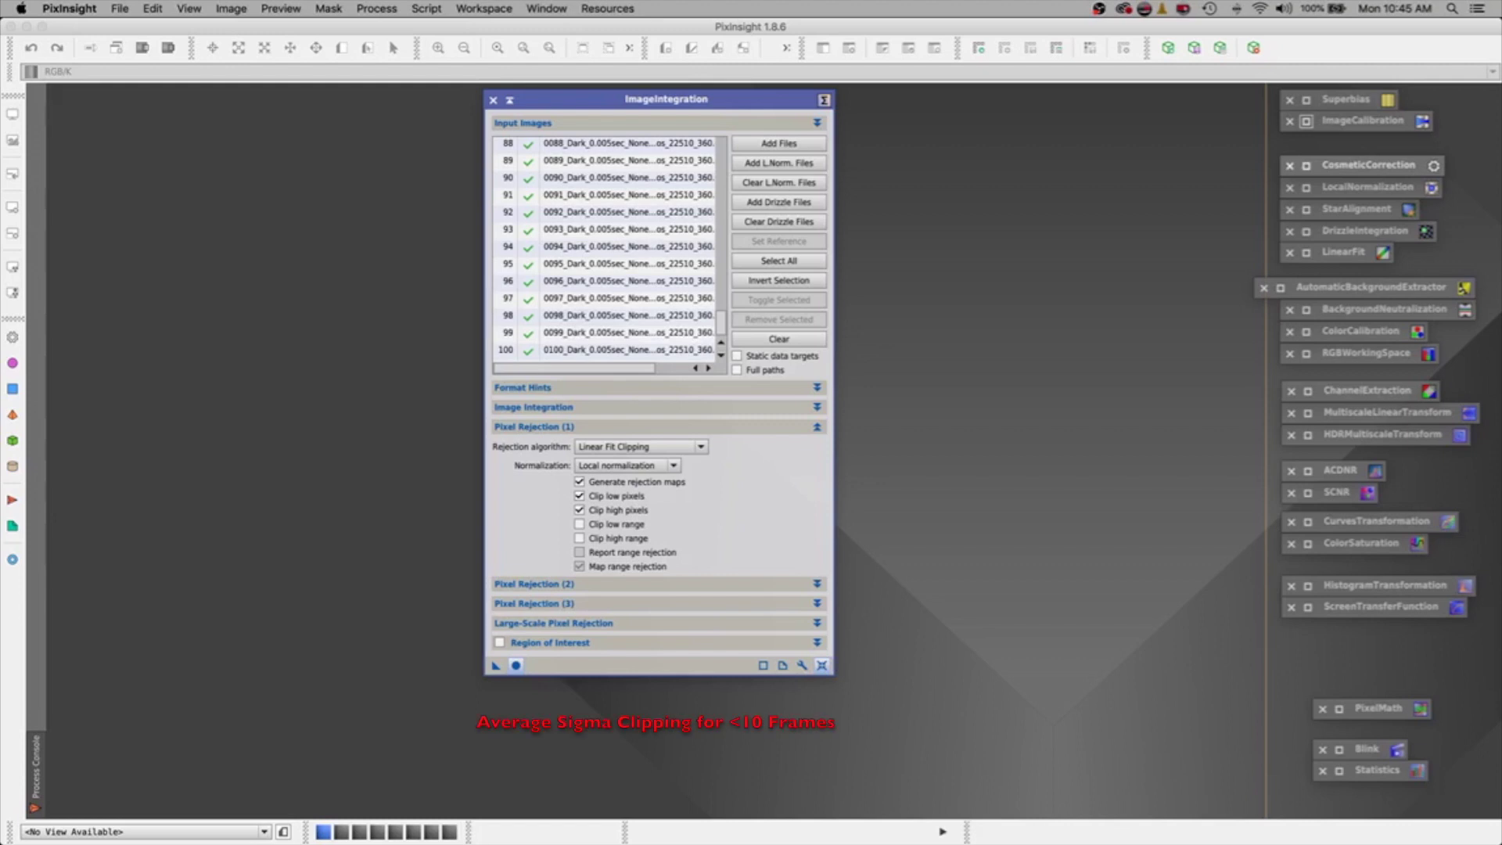
click(678, 446)
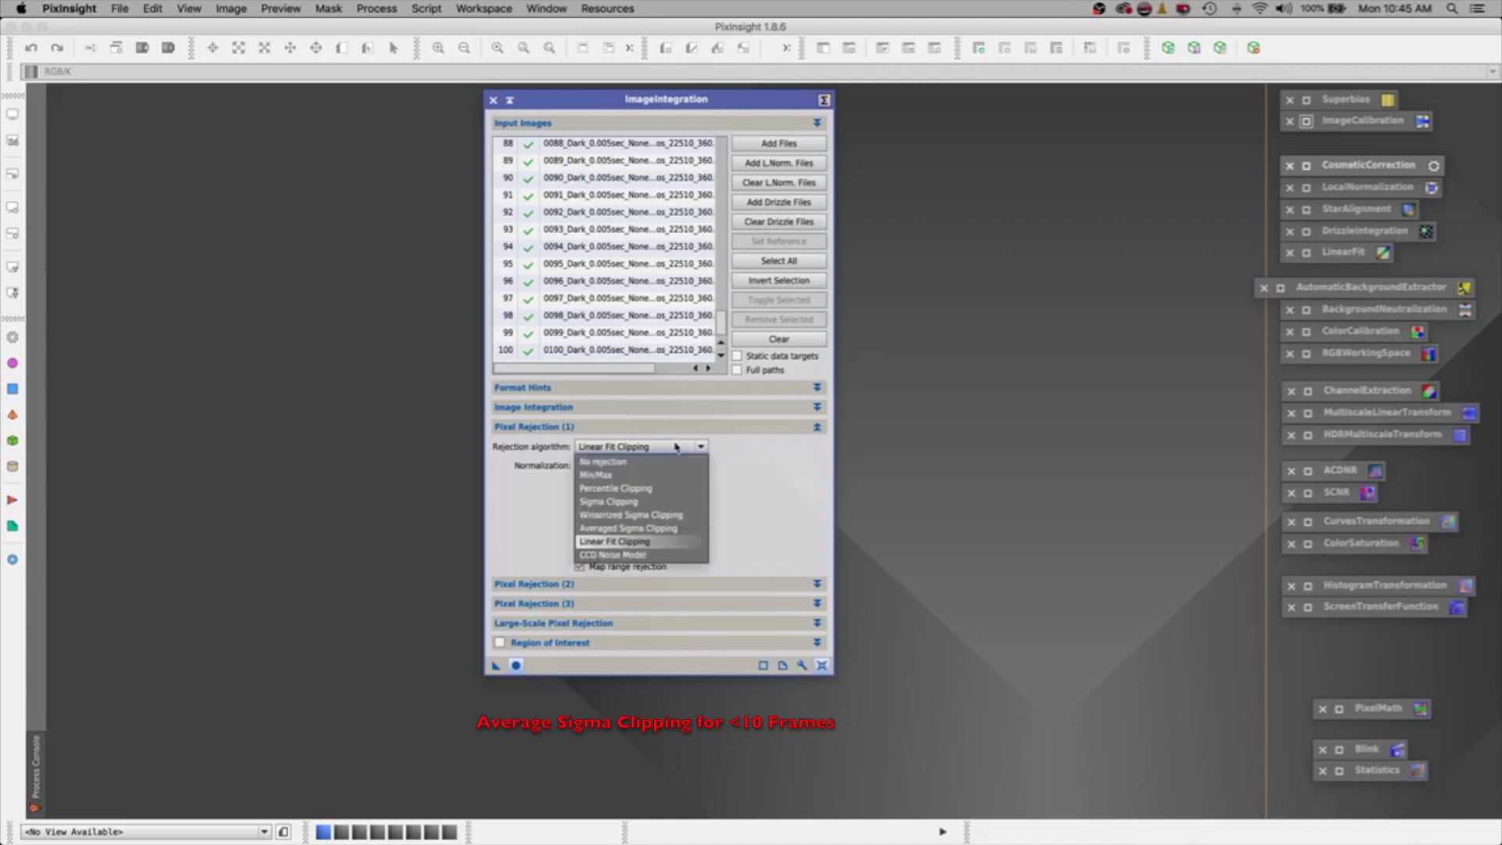
click(604, 543)
click(620, 468)
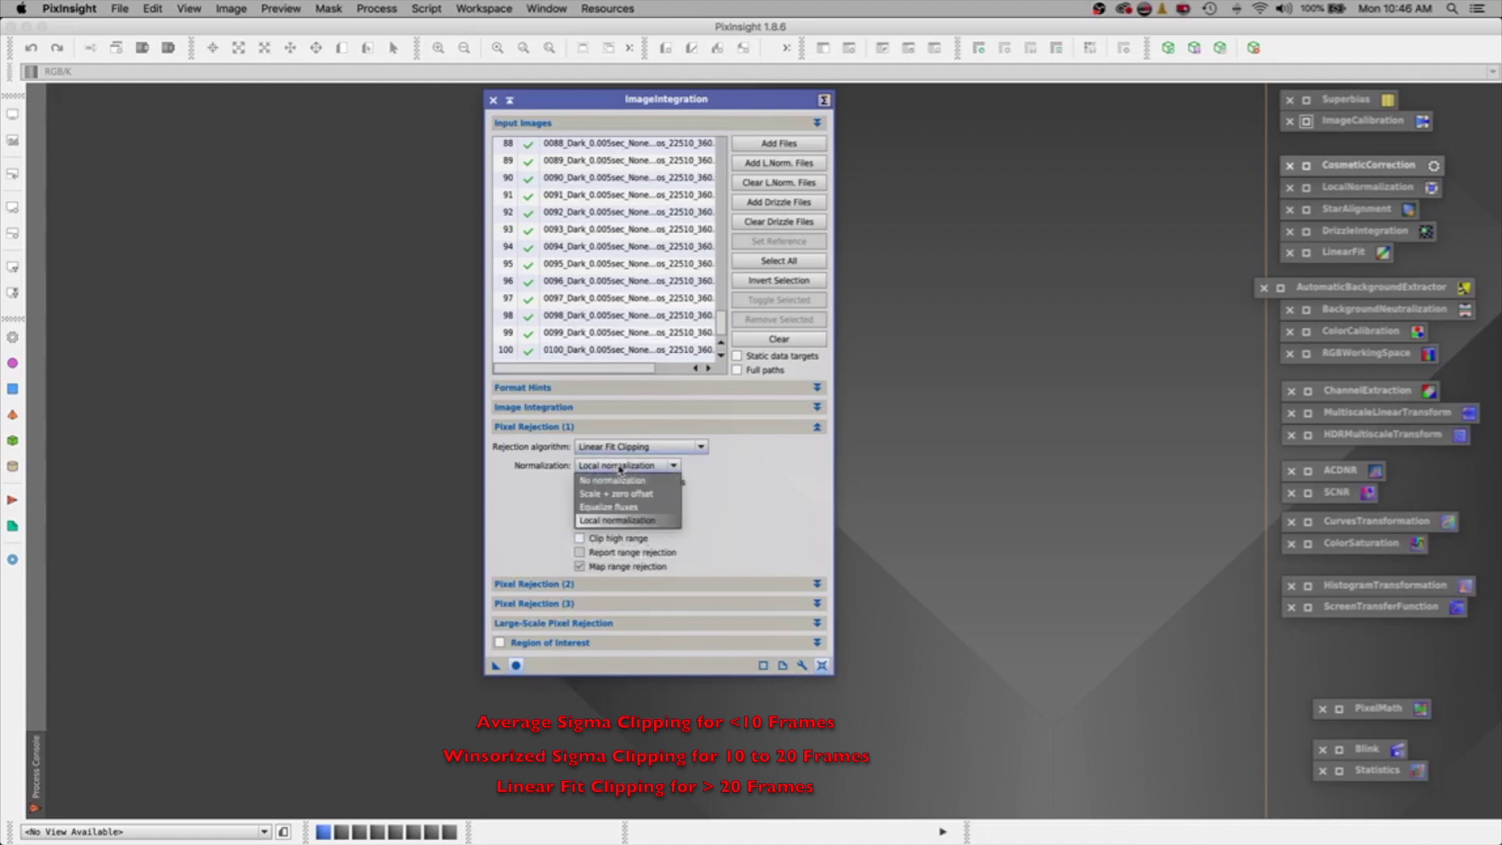
click(614, 481)
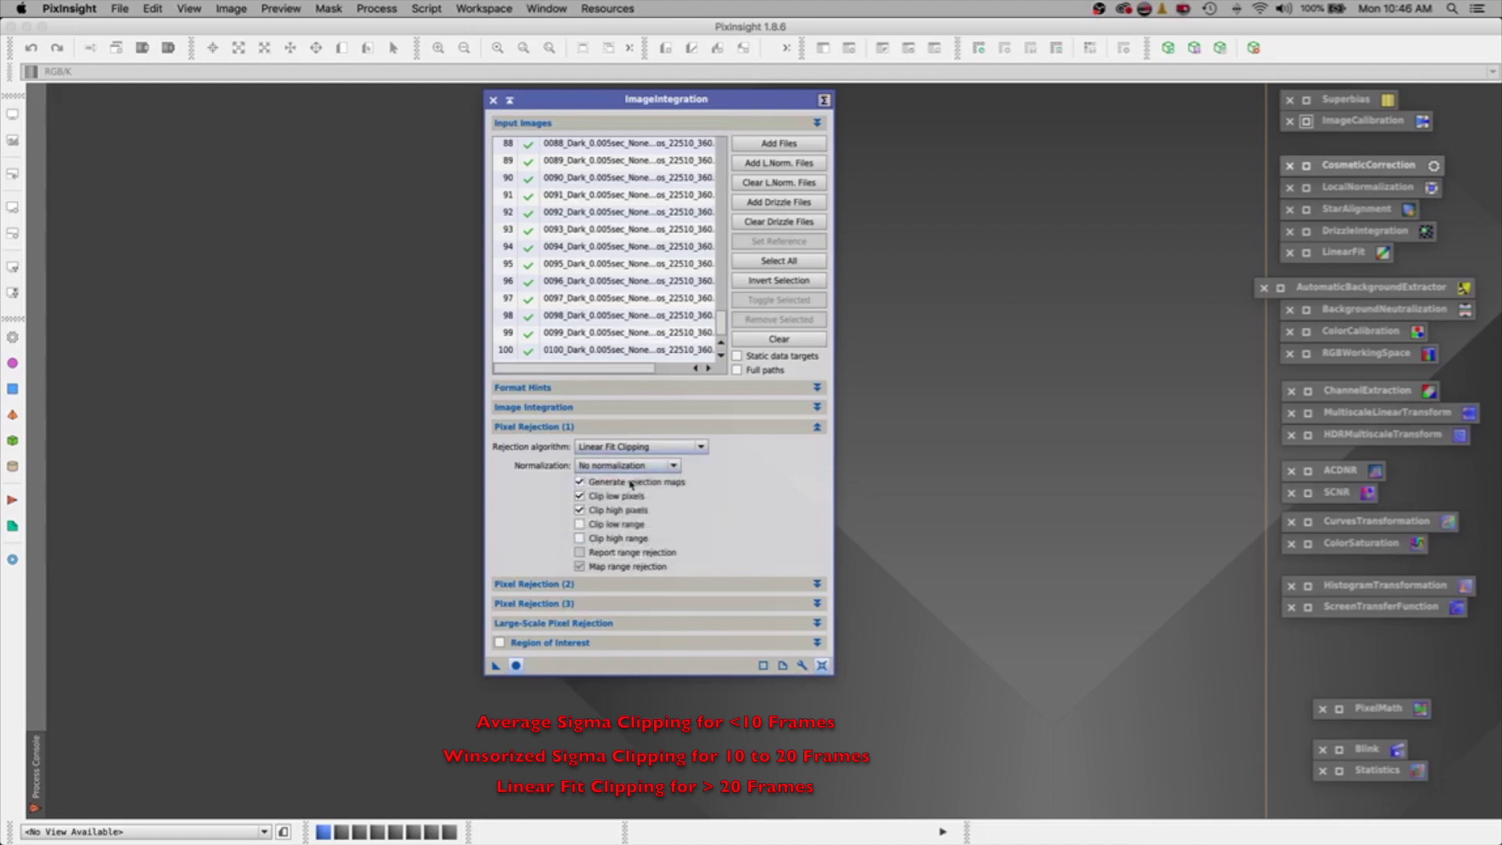
click(579, 483)
click(752, 428)
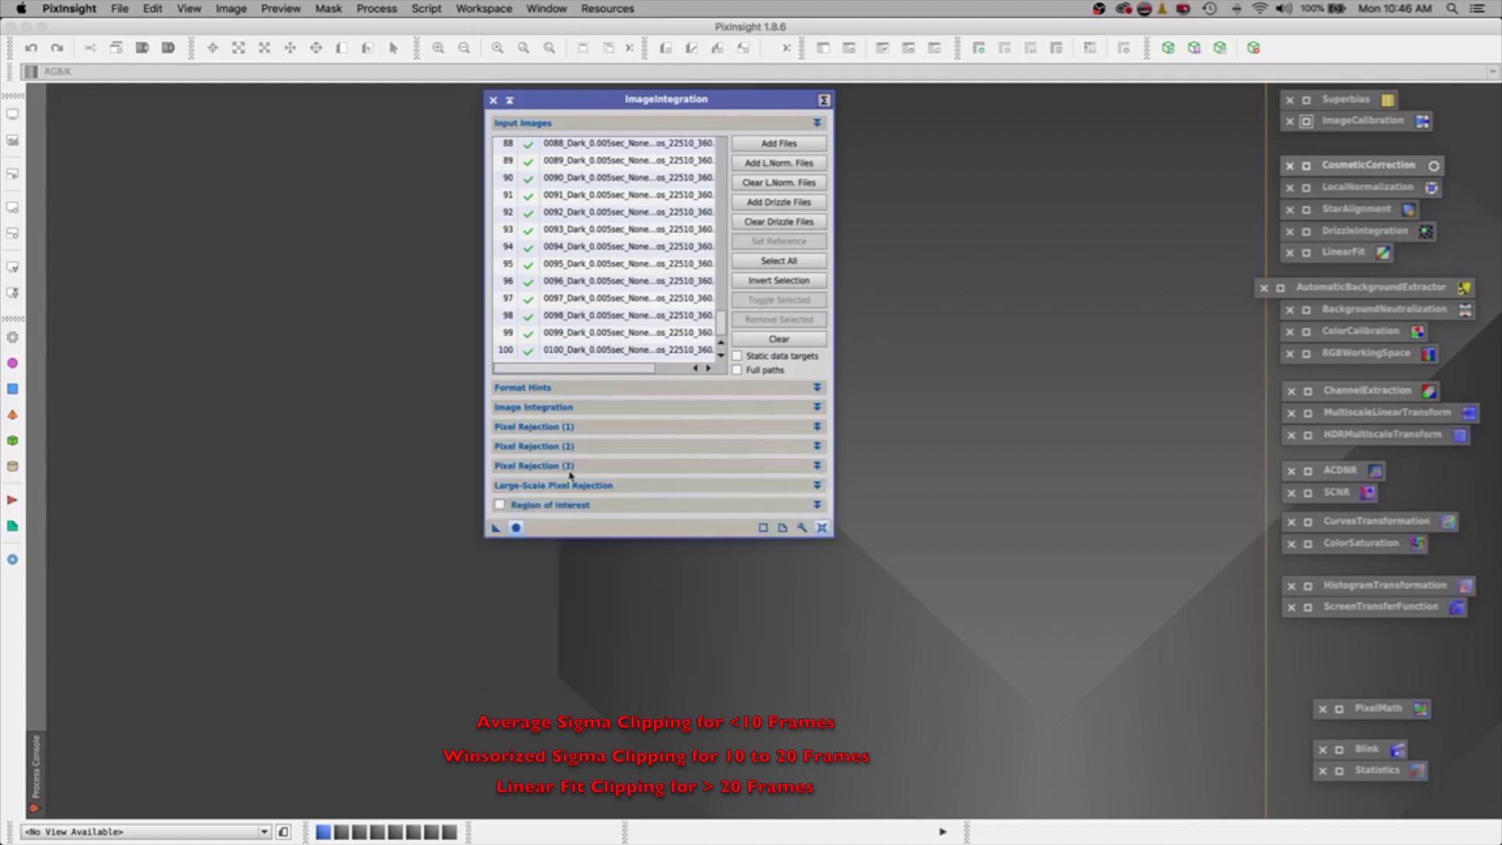
Step: Set Linear fit low to 4.000 and lower Linear fit high from 2.500 to 2.000
click(564, 446)
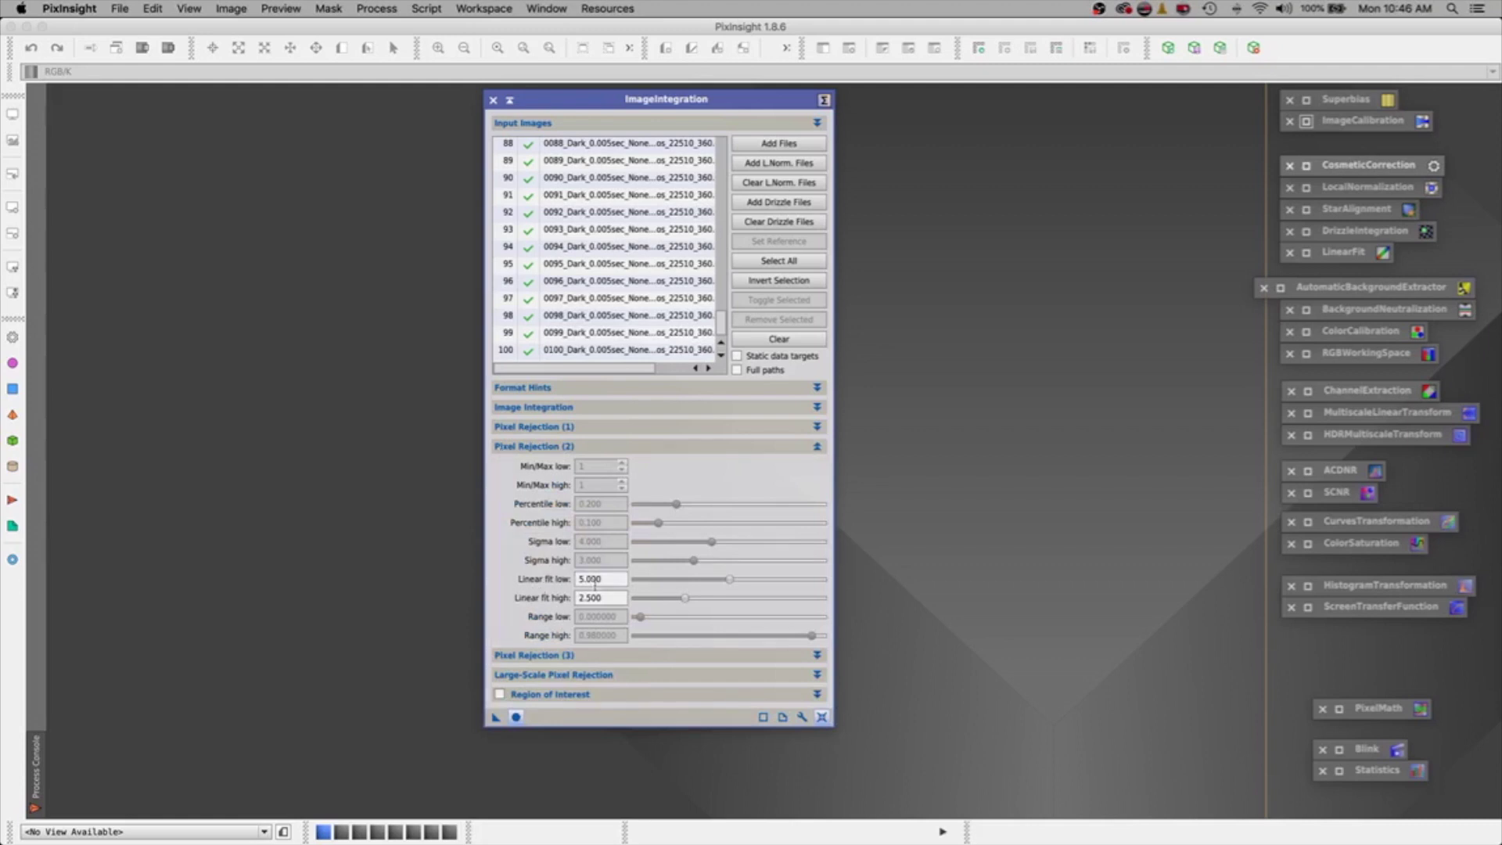
drag(729, 580, 712, 585)
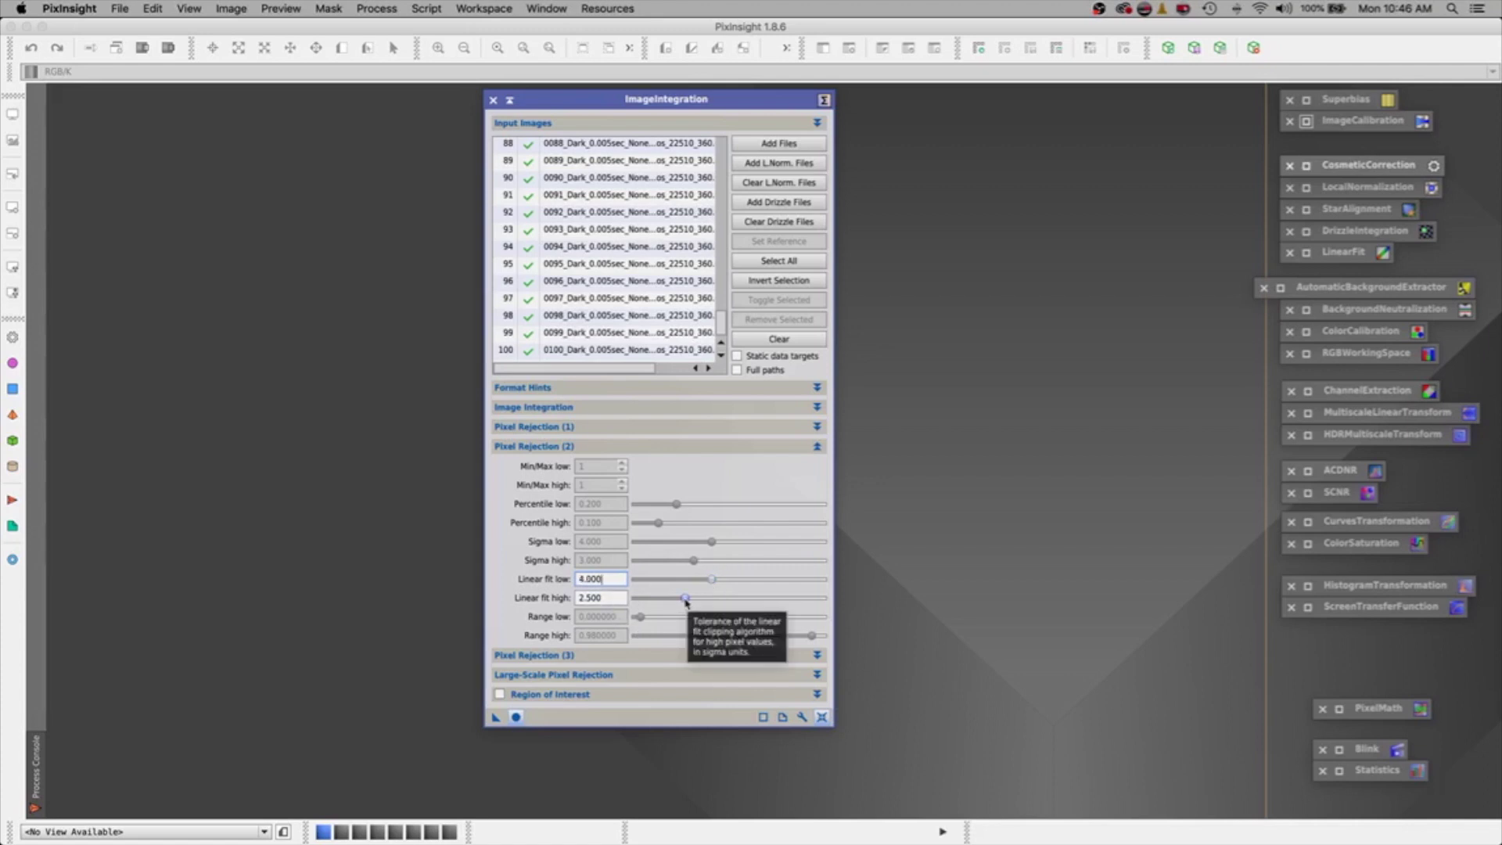
click(685, 599)
drag(685, 601, 678, 603)
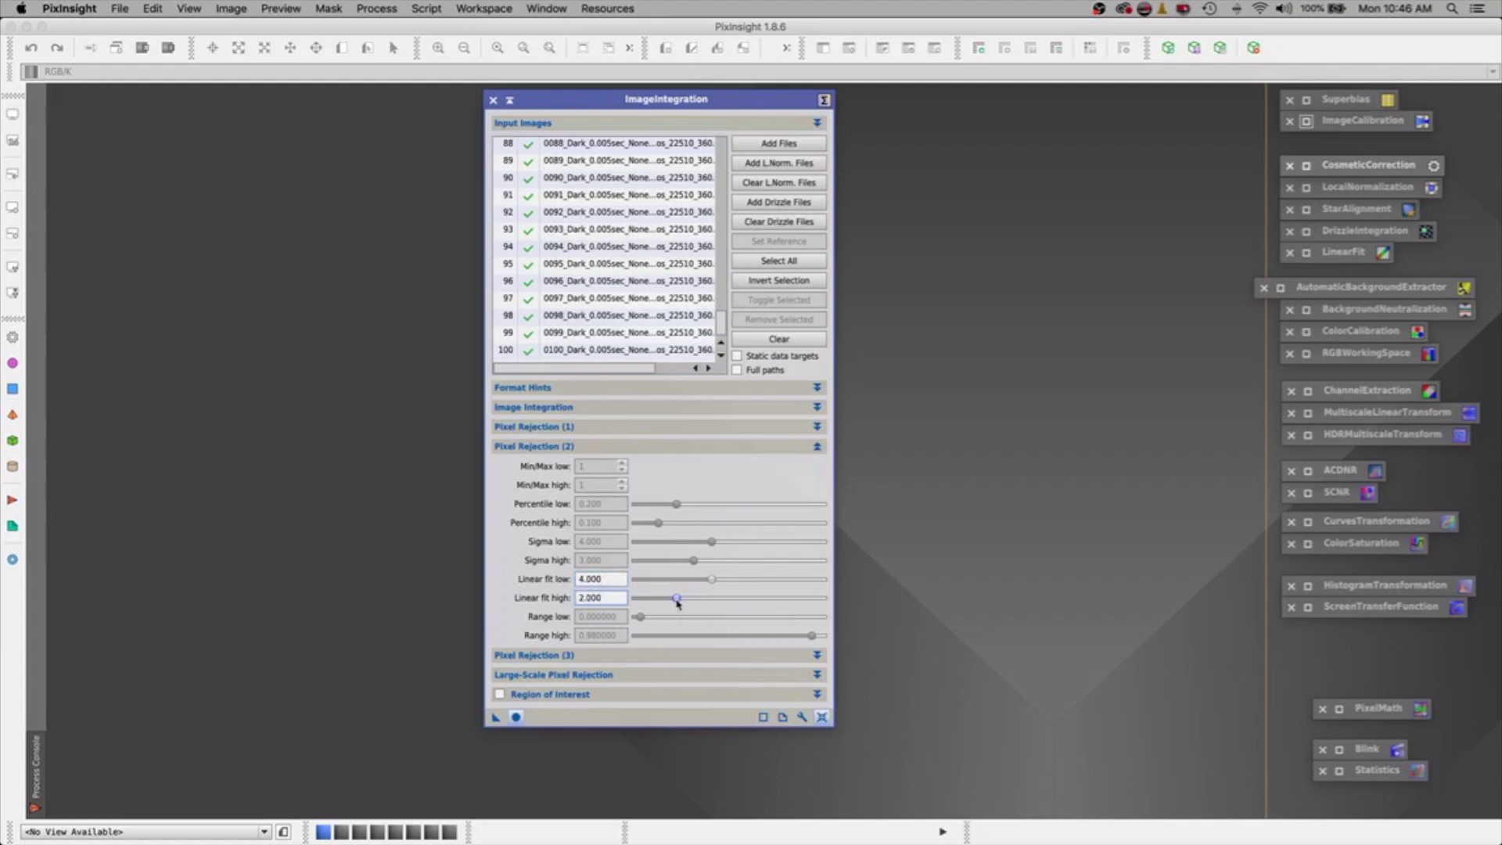
click(603, 446)
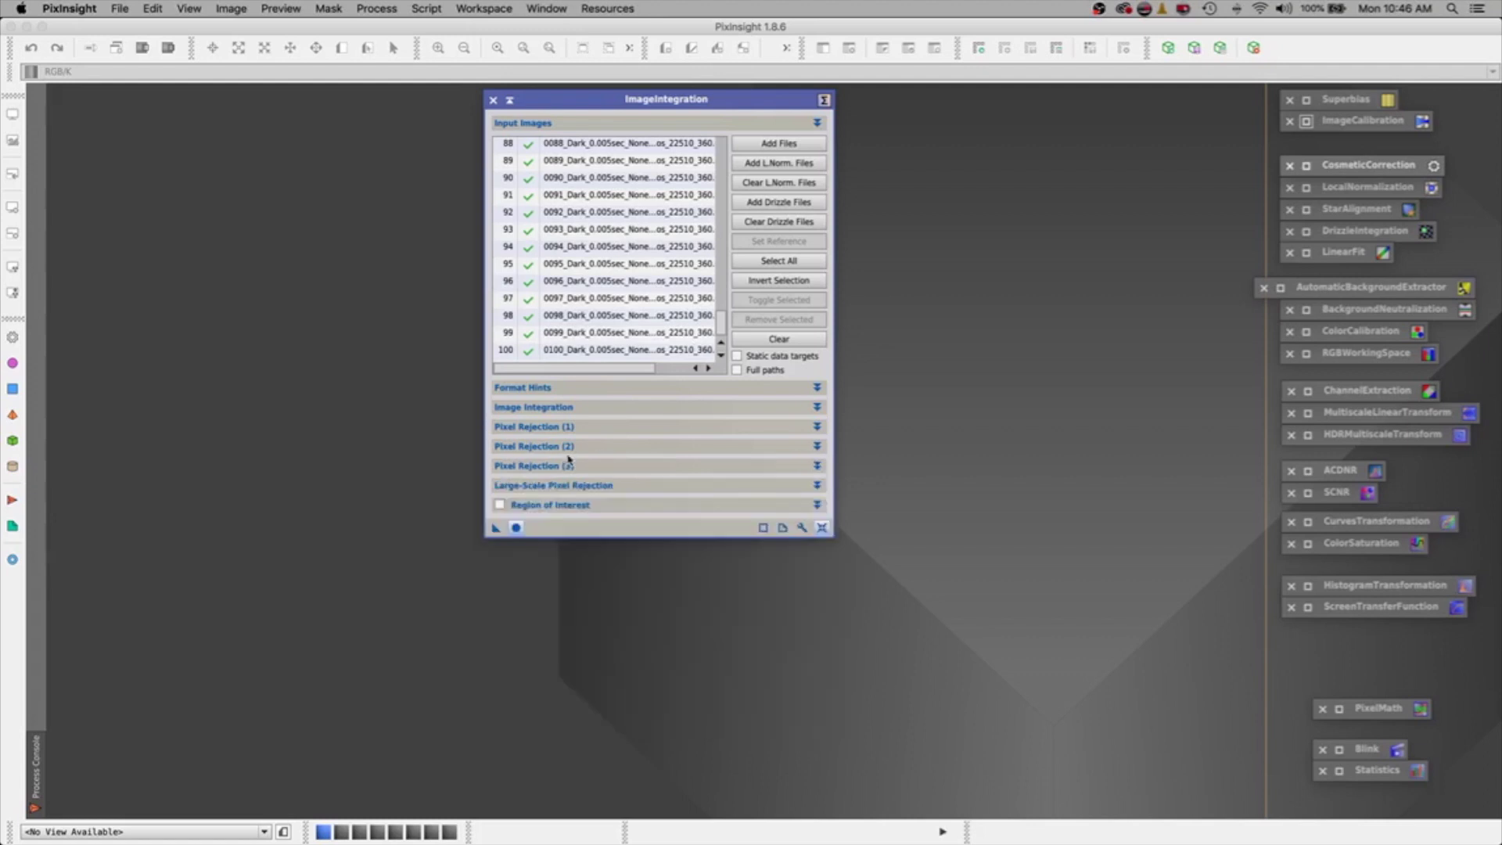
Step: Apply Global to create the 4656×3520 integration image, then close ImageIntegration to an icon
click(515, 529)
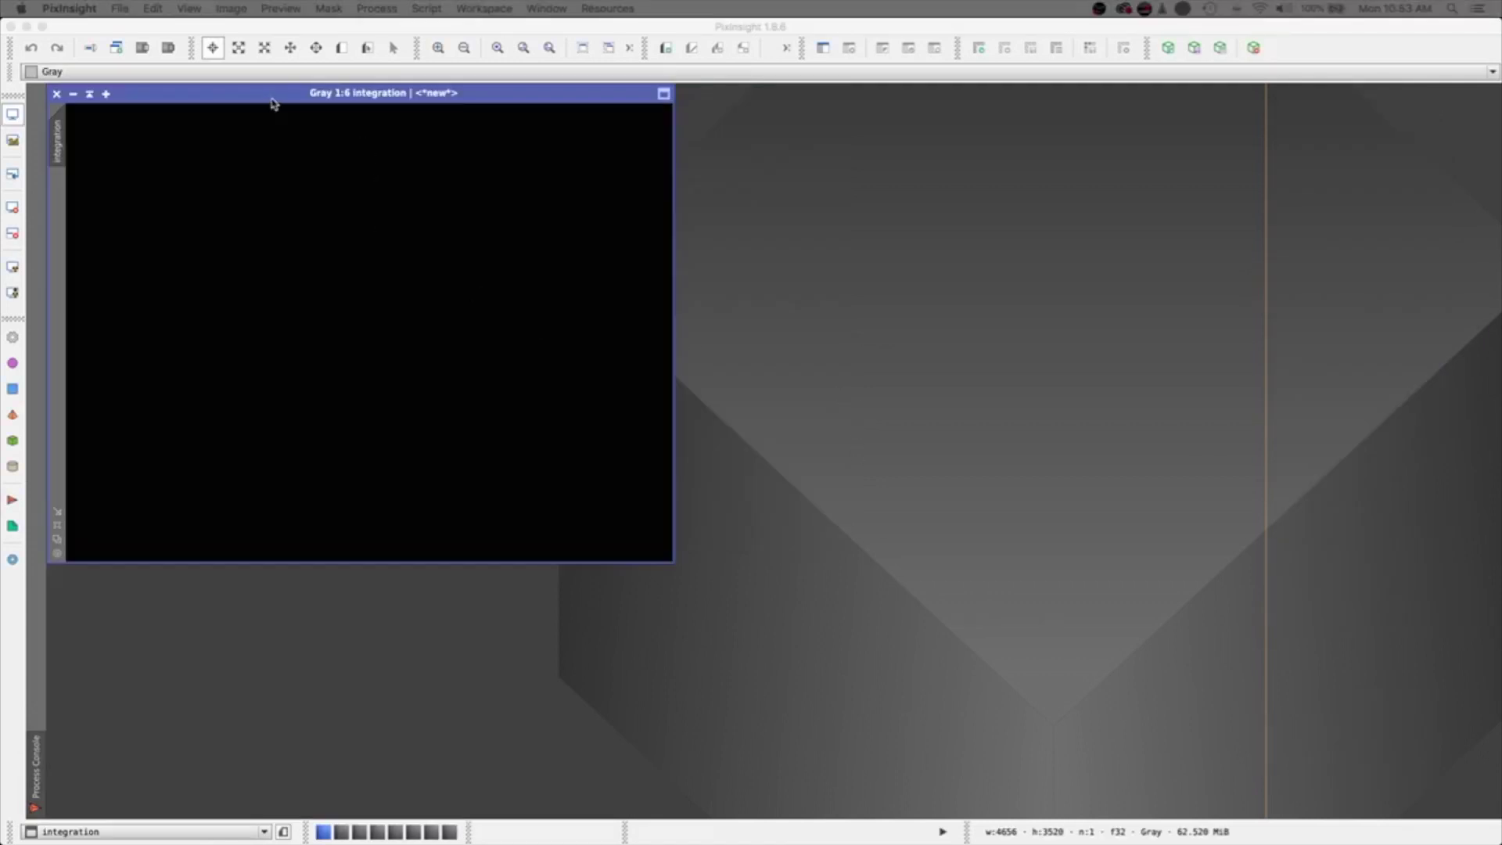
drag(273, 103, 435, 107)
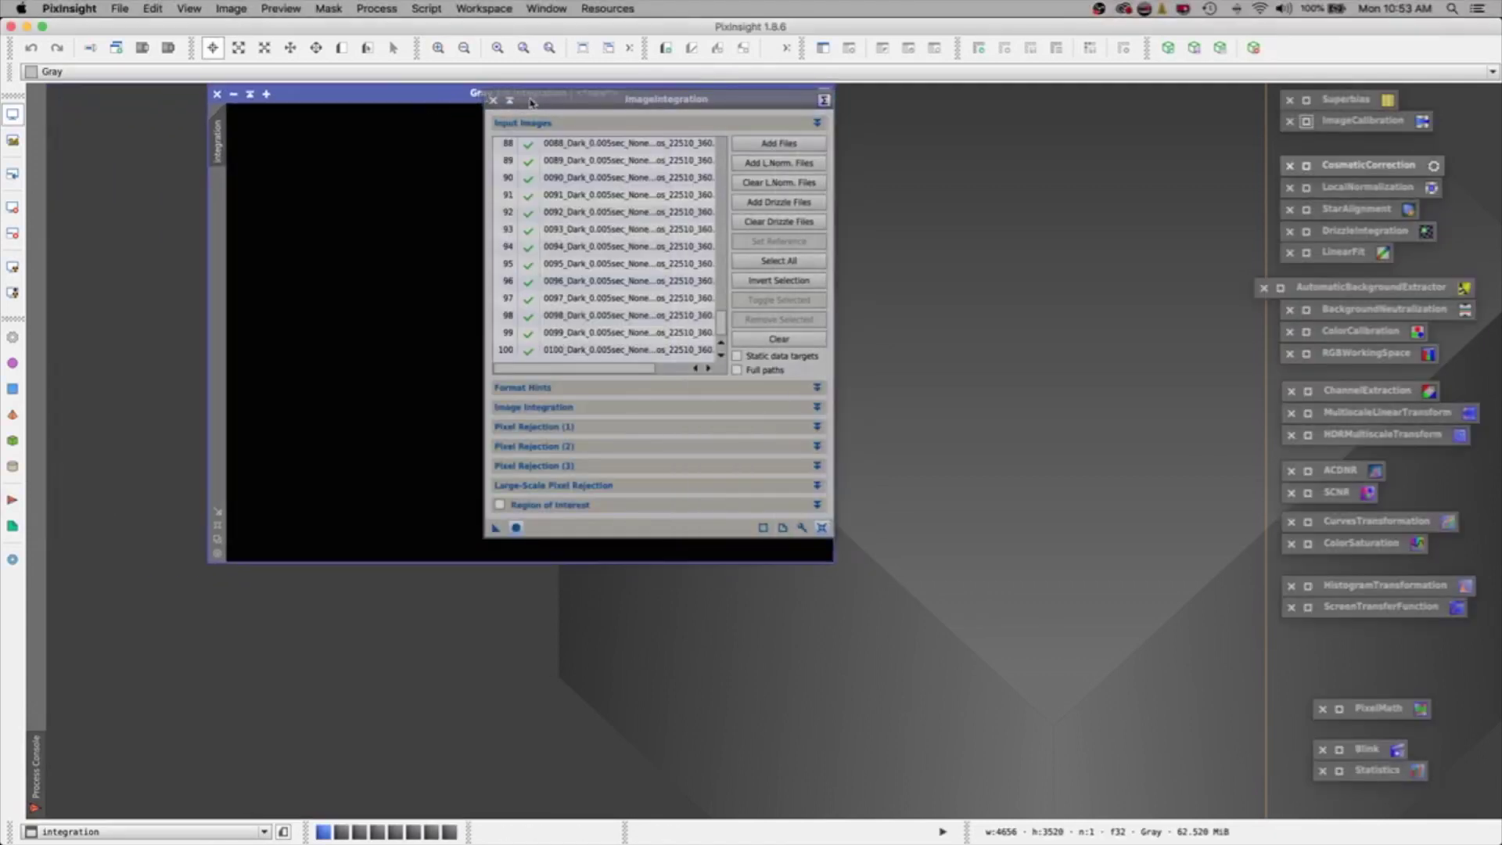
click(510, 100)
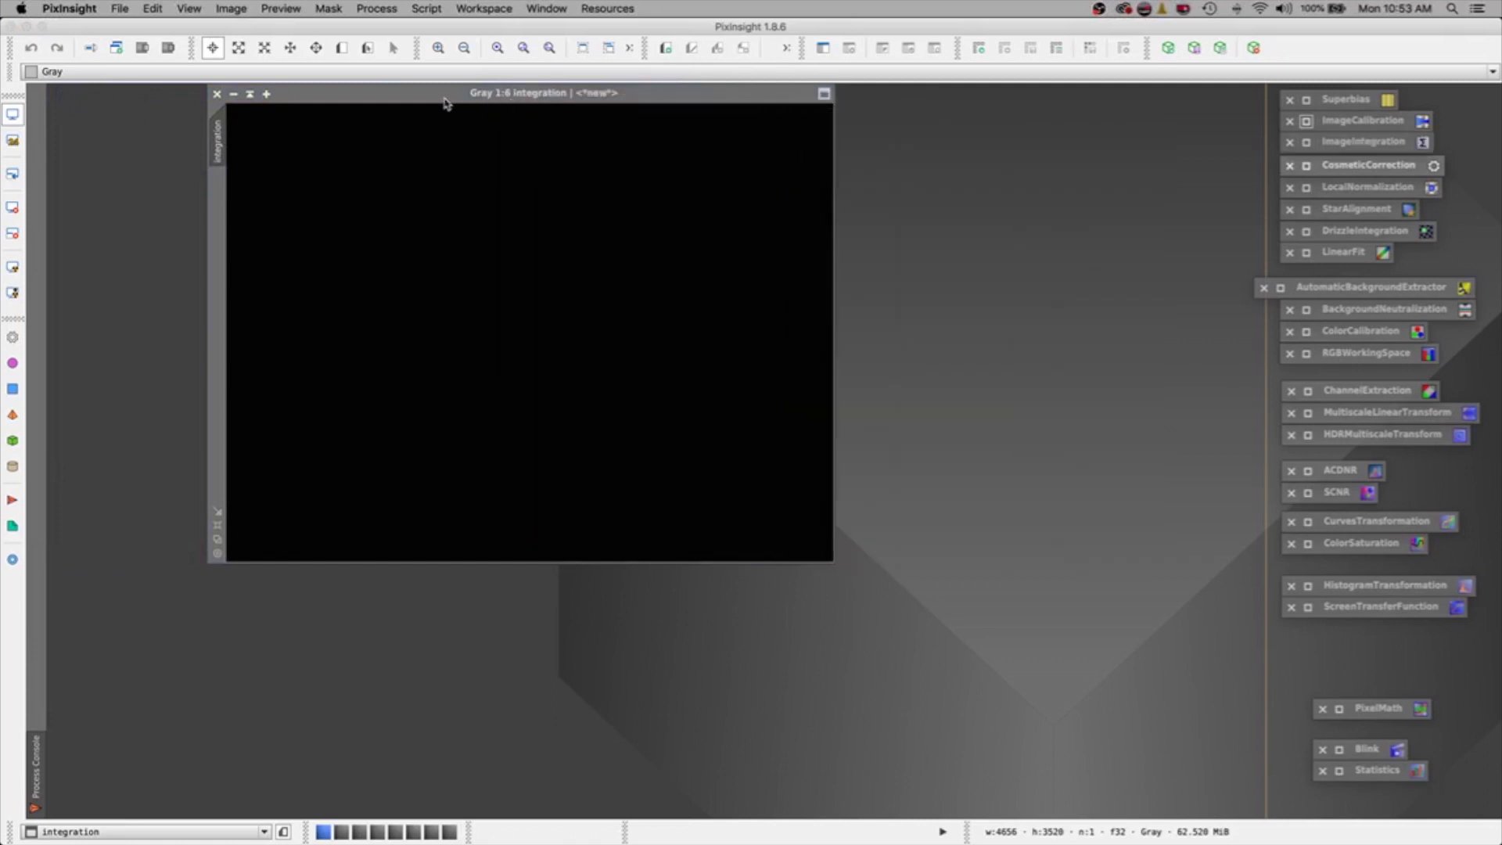
Step: Fit the integration image to its window and Auto STF-stretch it to reveal the noise
click(550, 49)
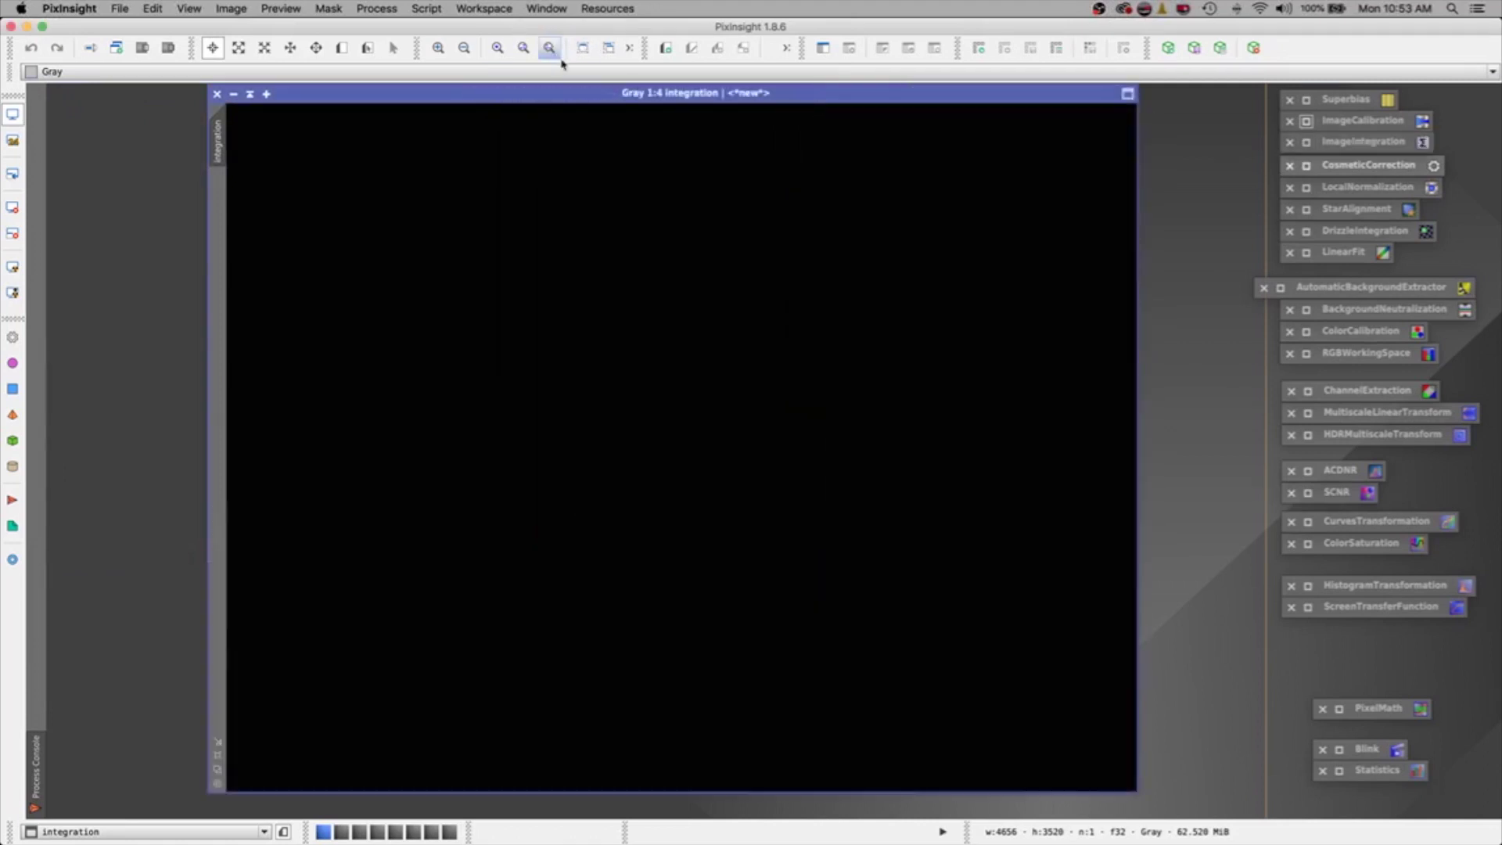
click(13, 268)
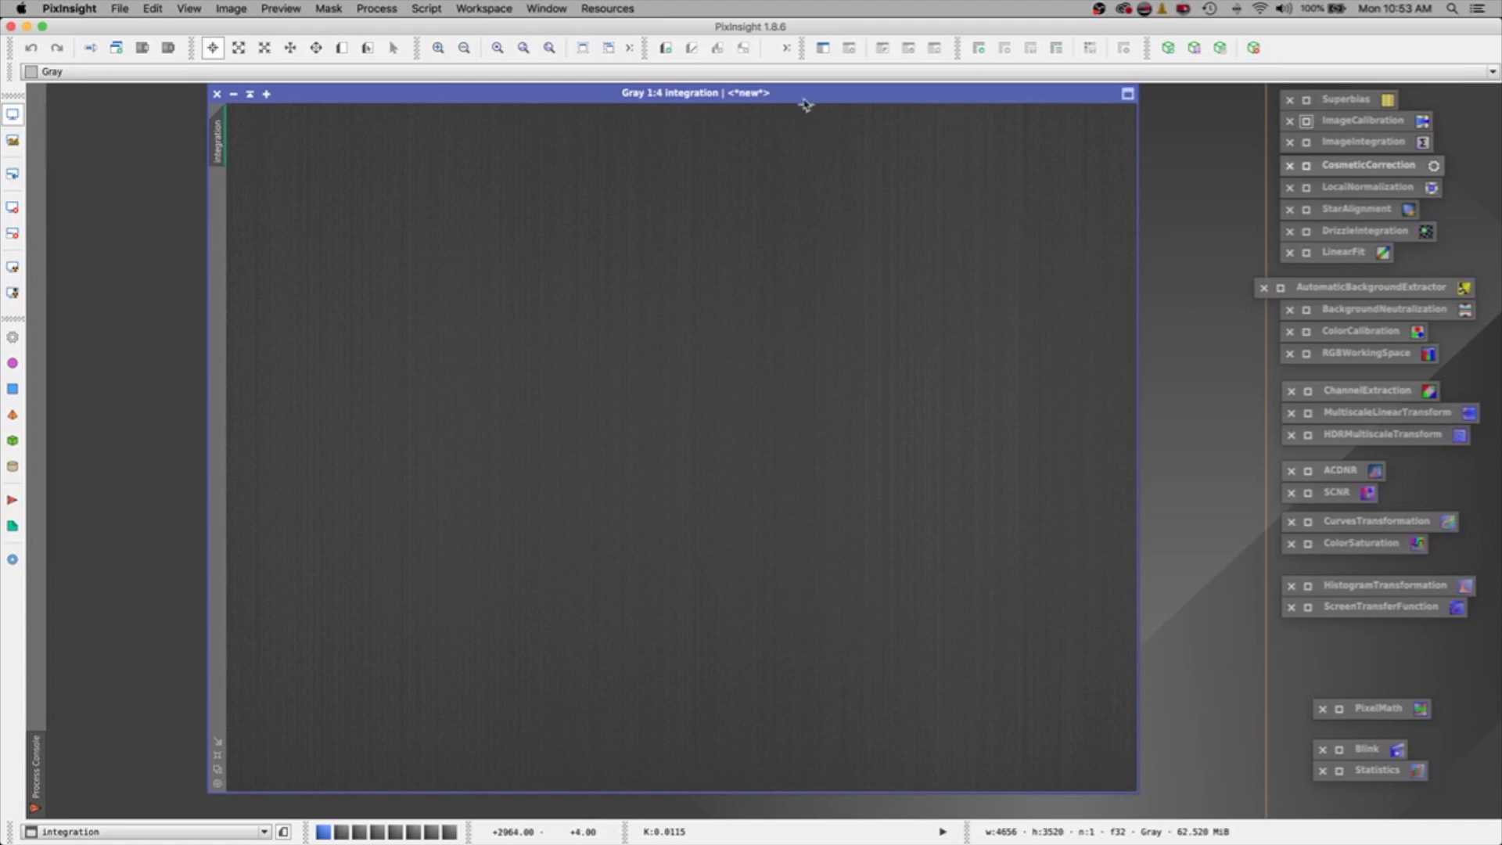
drag(806, 103, 646, 108)
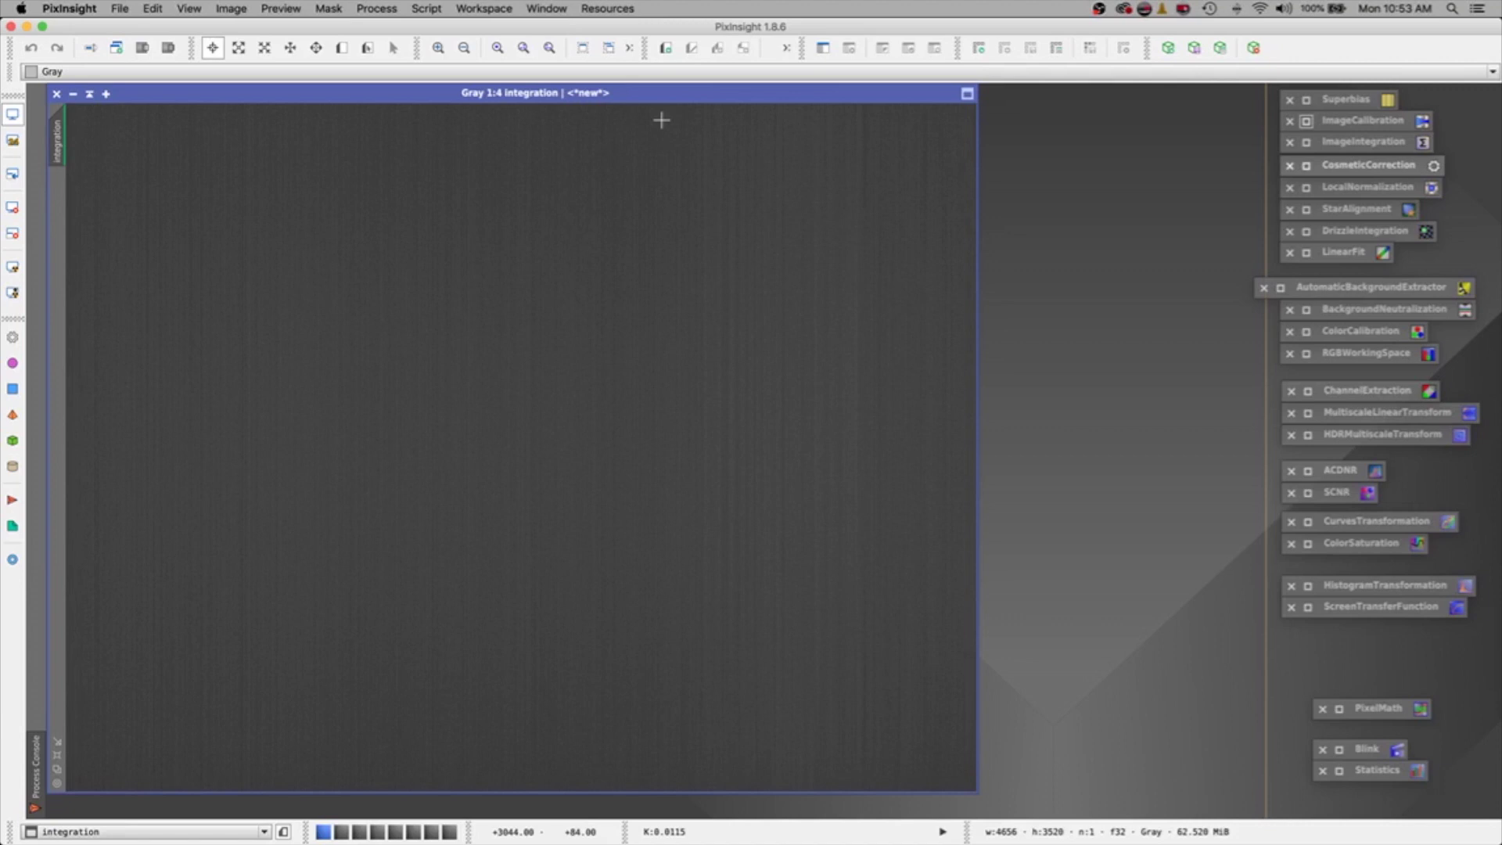
double_click(1313, 100)
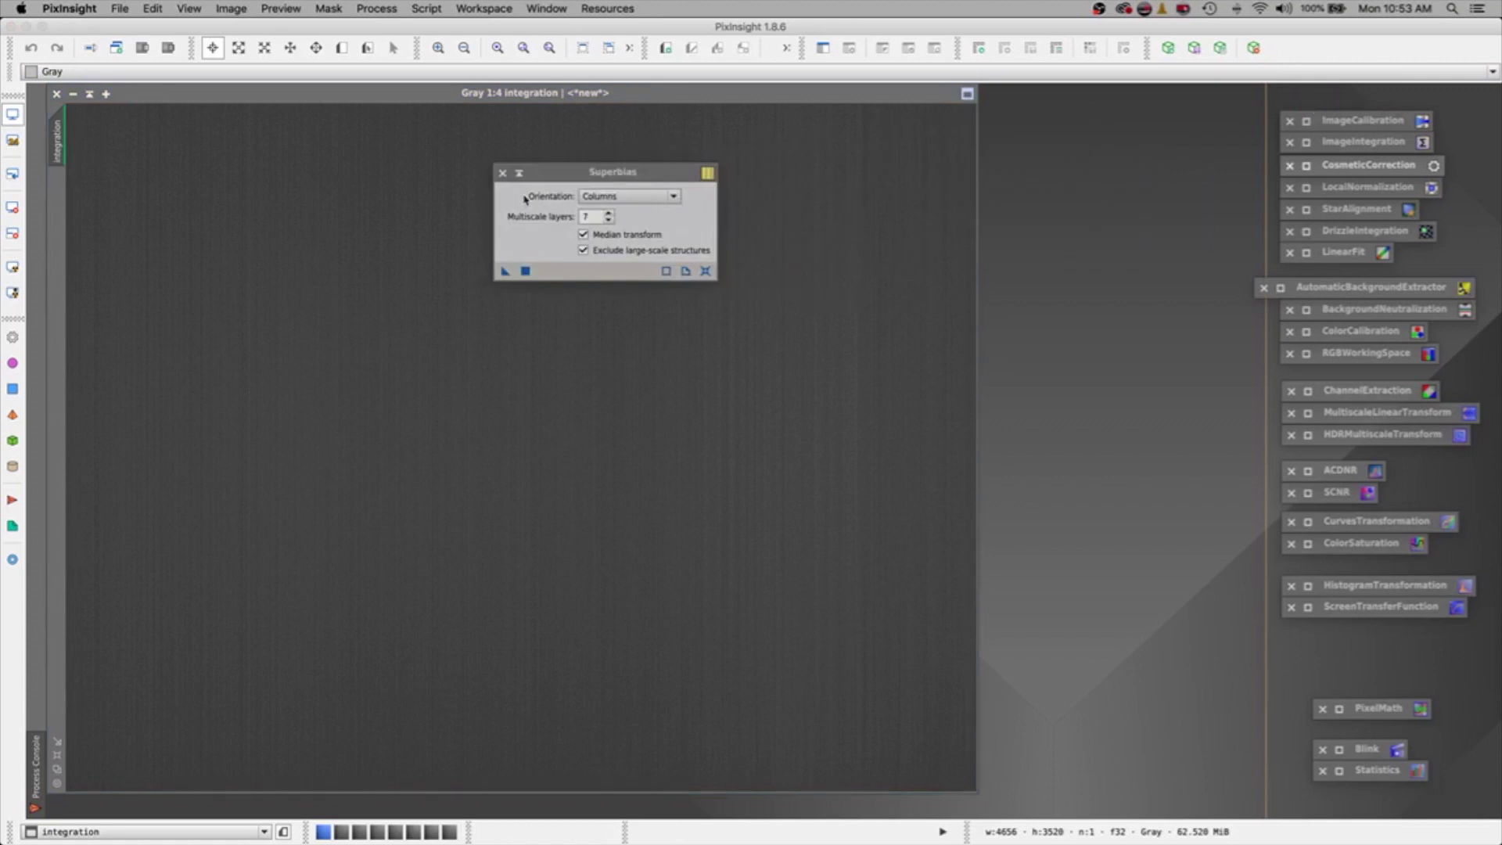
Step: Set Superbias to 5 multiscale layers with Columns orientation and pick up a new instance
drag(553, 176, 686, 179)
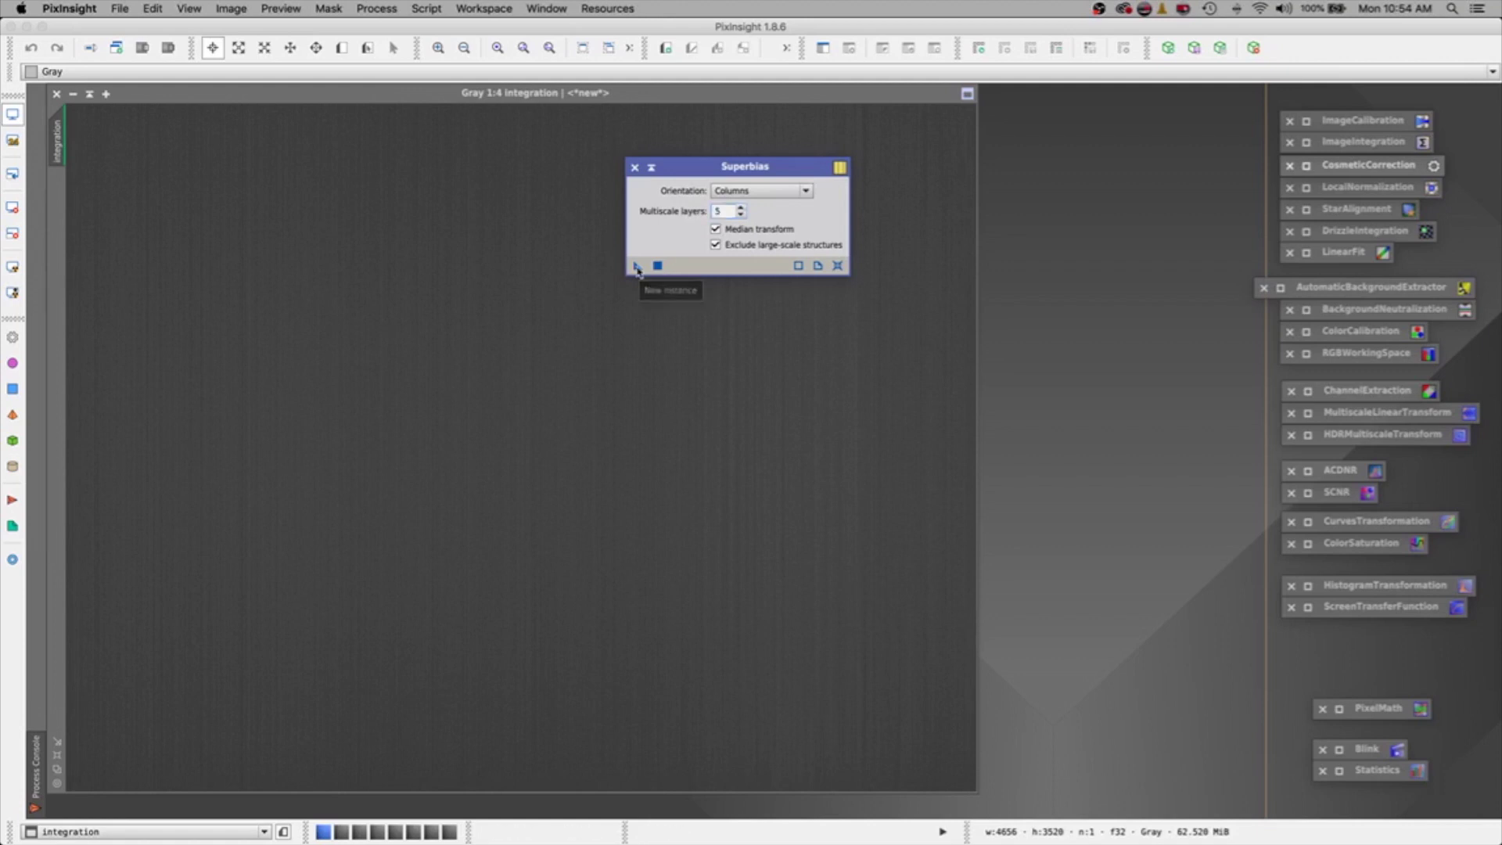
drag(638, 269, 533, 320)
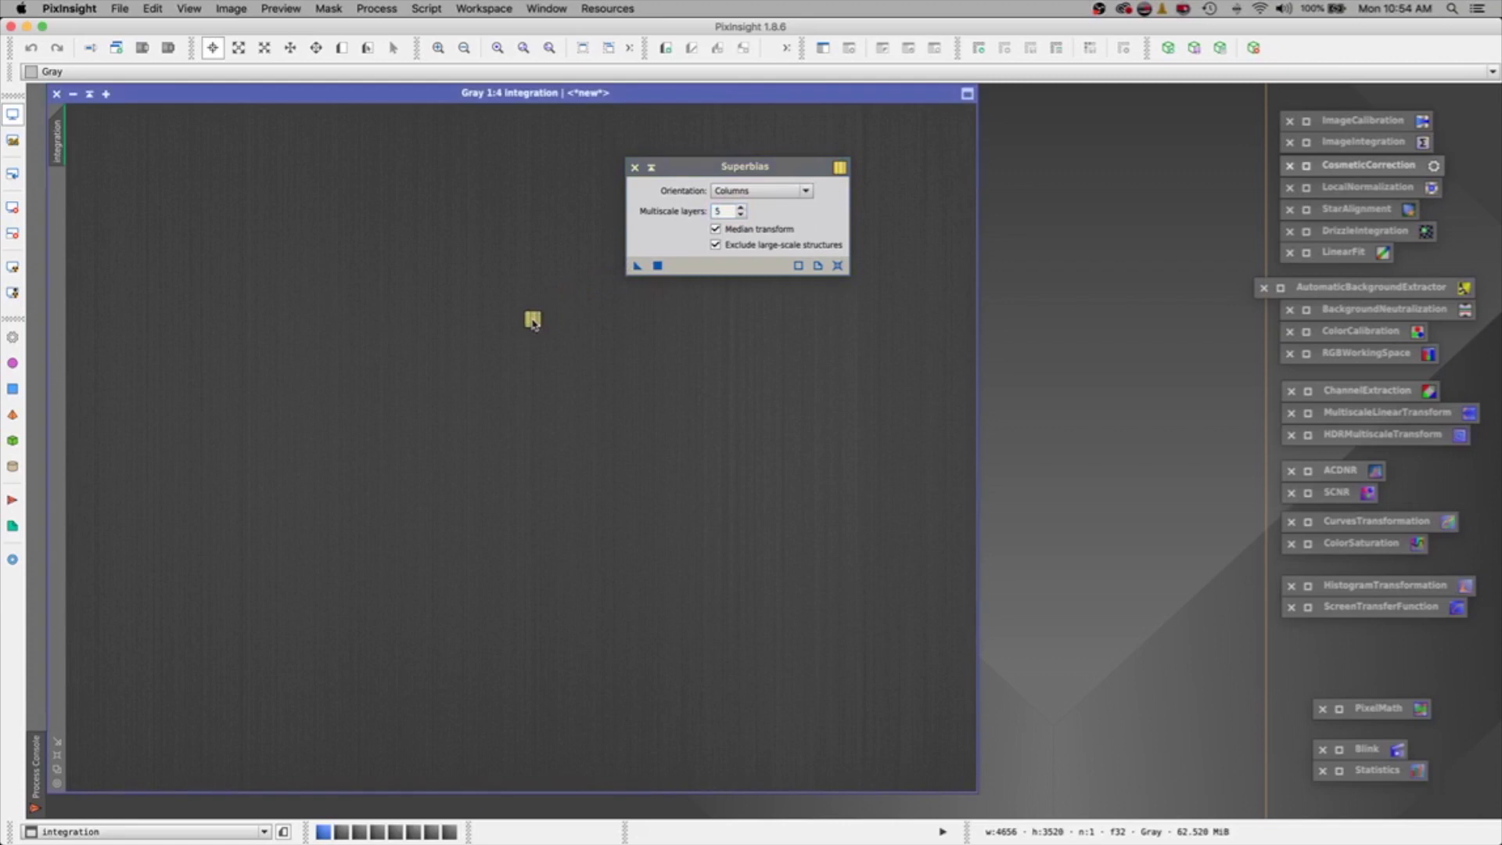
Step: Apply Superbias to the integration image to produce a 4656×3520 superbias image, then iconize Superbias
drag(470, 444, 466, 439)
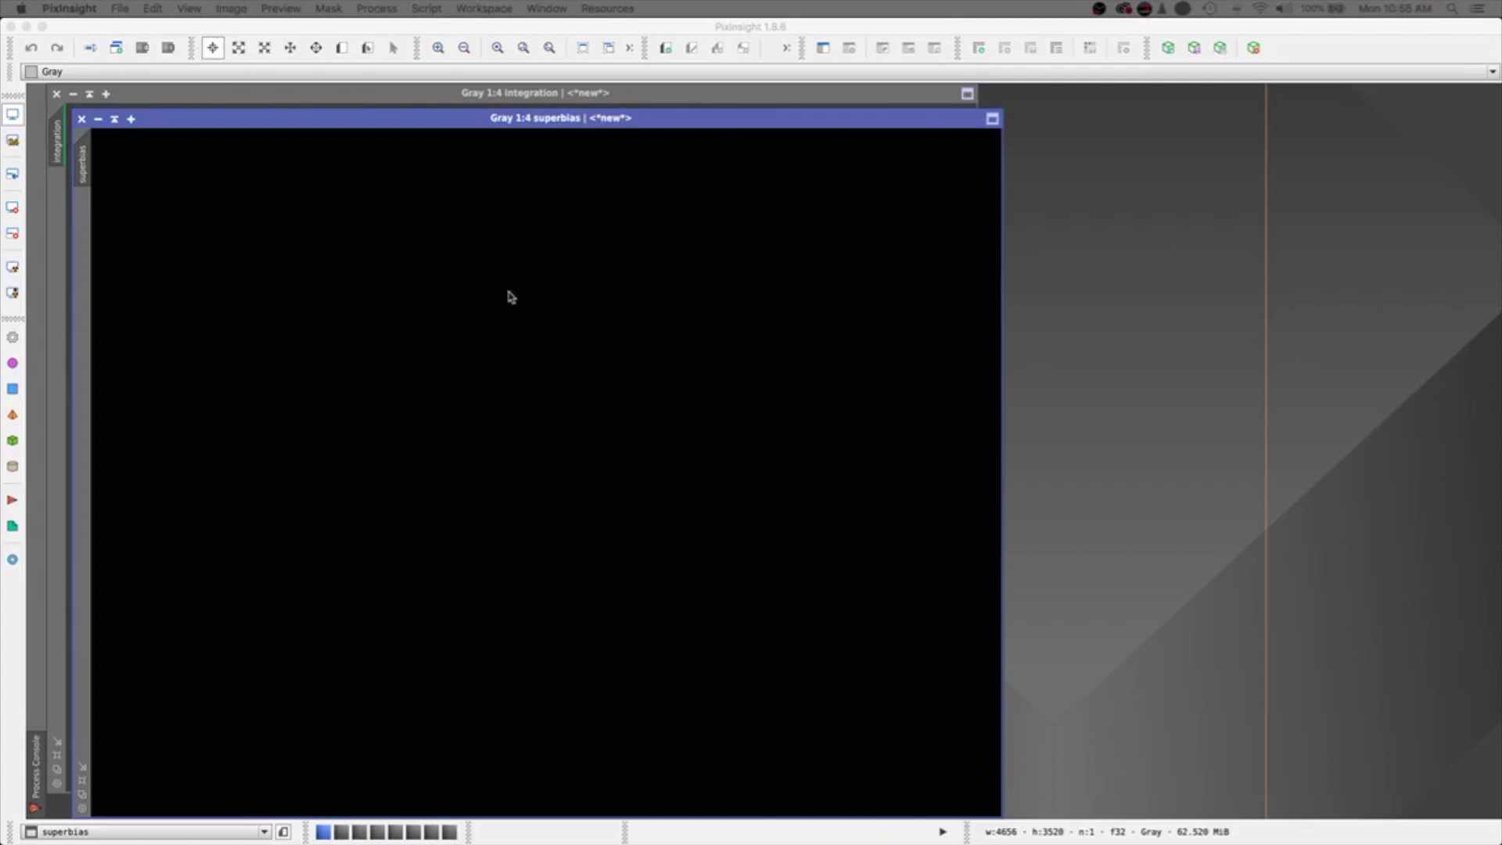
click(13, 269)
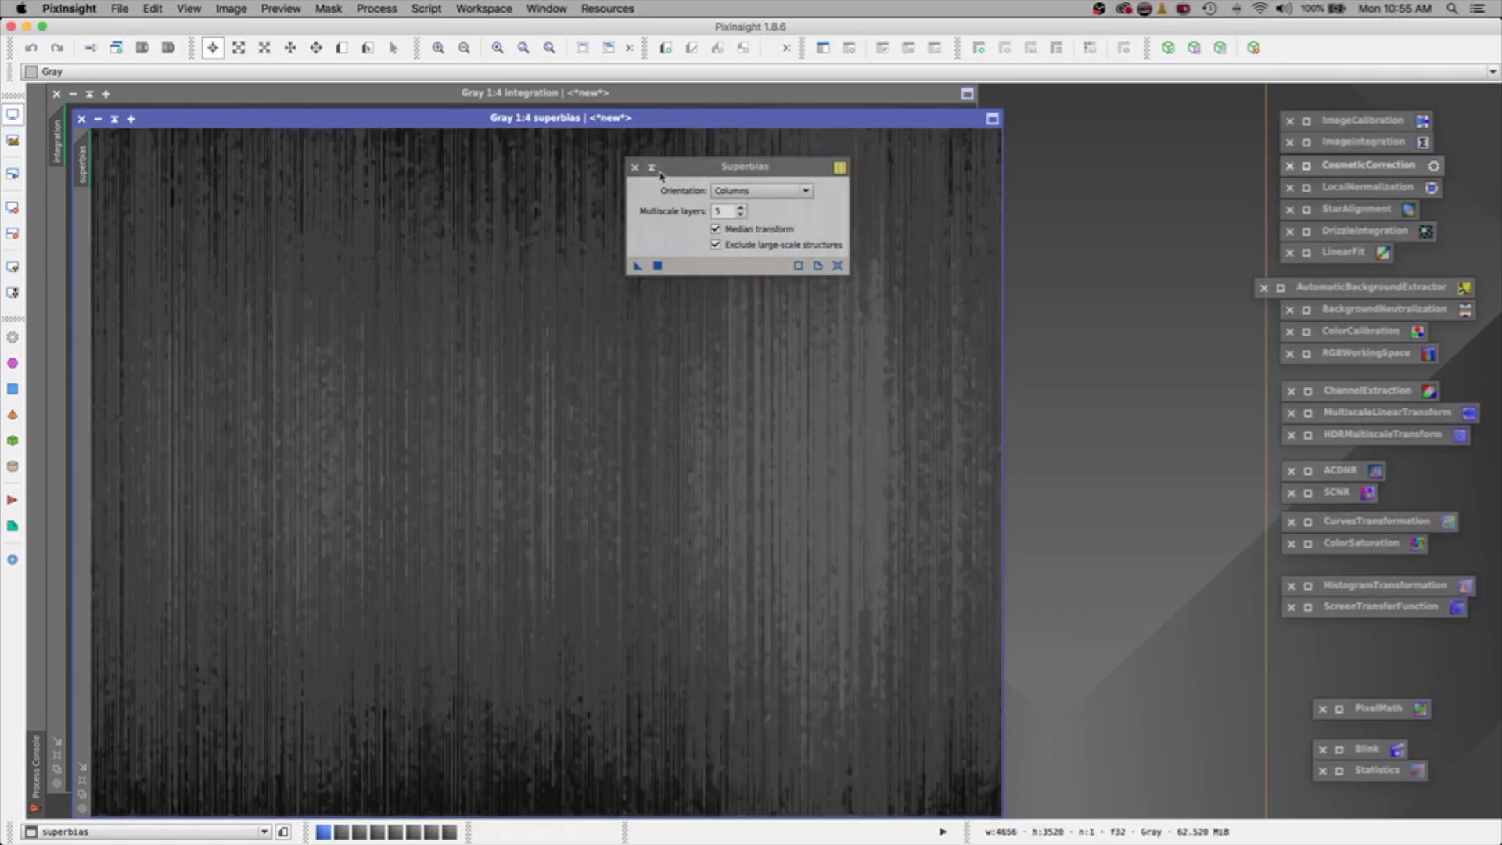
click(651, 166)
mouse_move(671, 121)
mouse_down()
mouse_move(849, 105)
mouse_move(645, 115)
mouse_move(655, 100)
mouse_up()
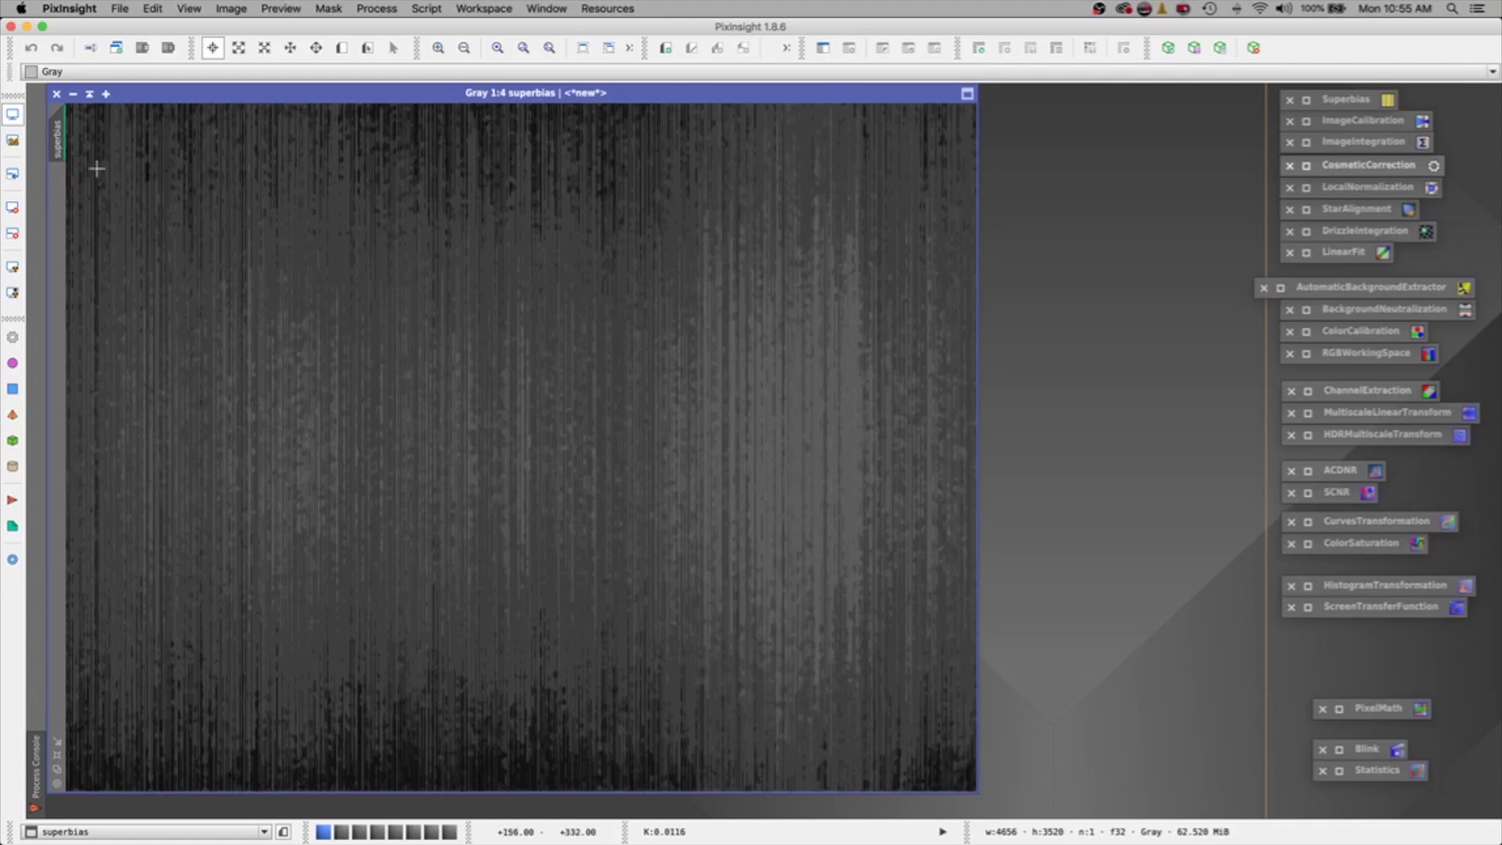
Step: Change the superbias image's identifier to superbias_1600 by appending _1600
mouse_move(64, 130)
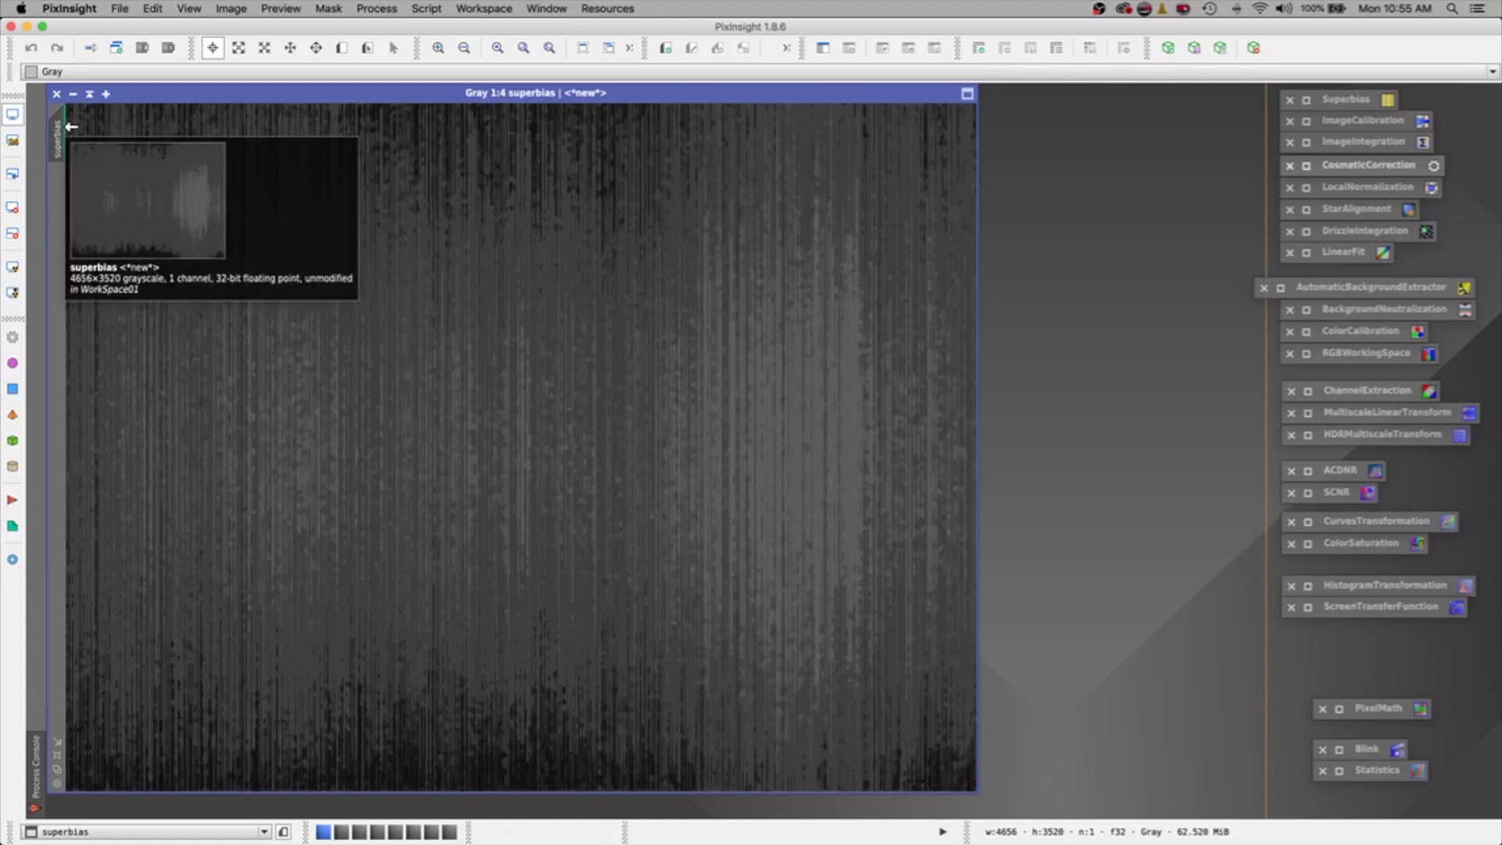
right_click(57, 138)
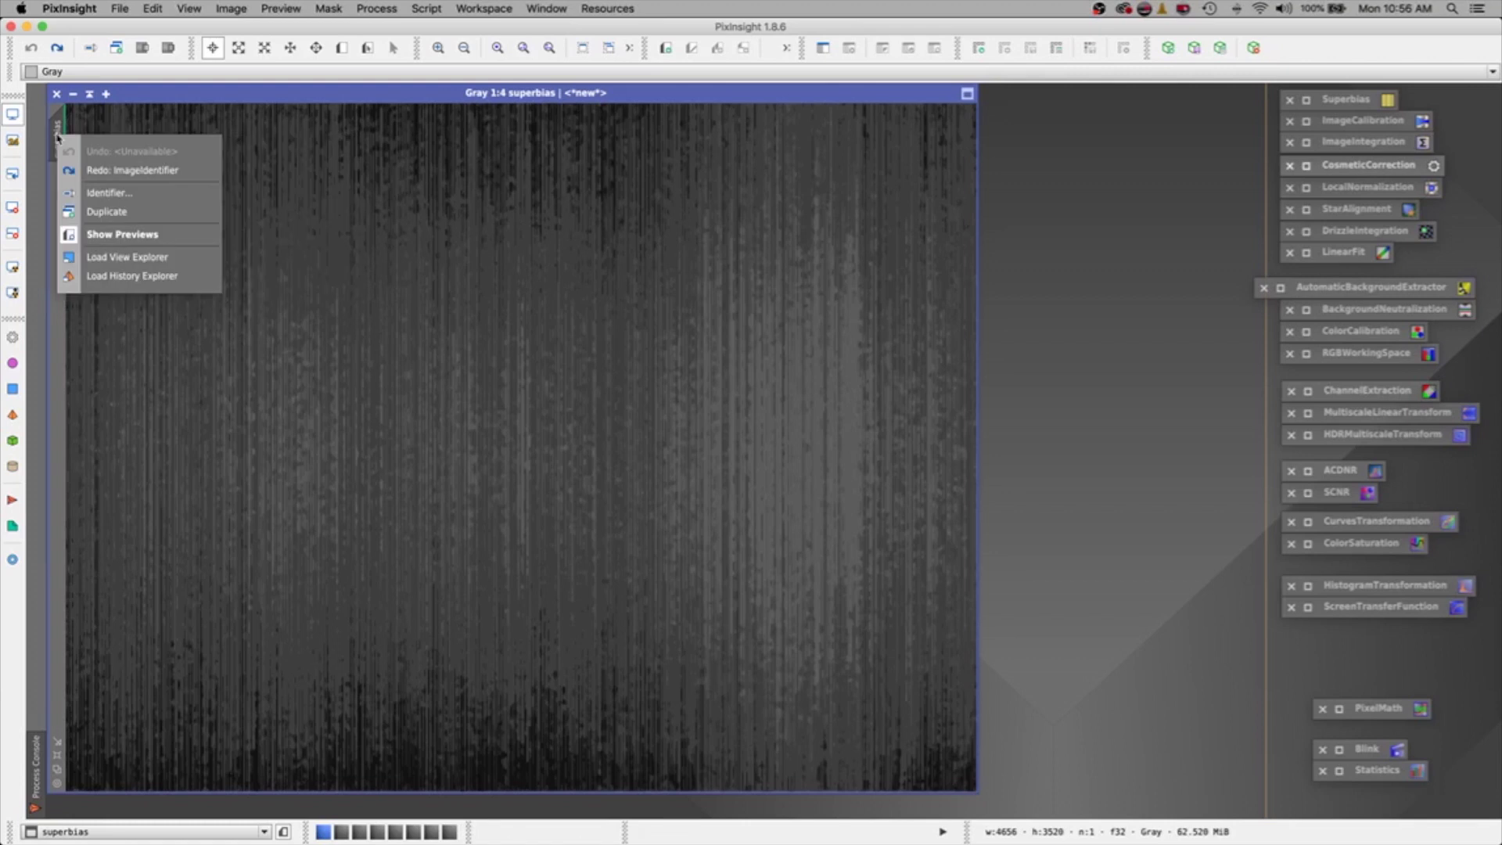
click(111, 195)
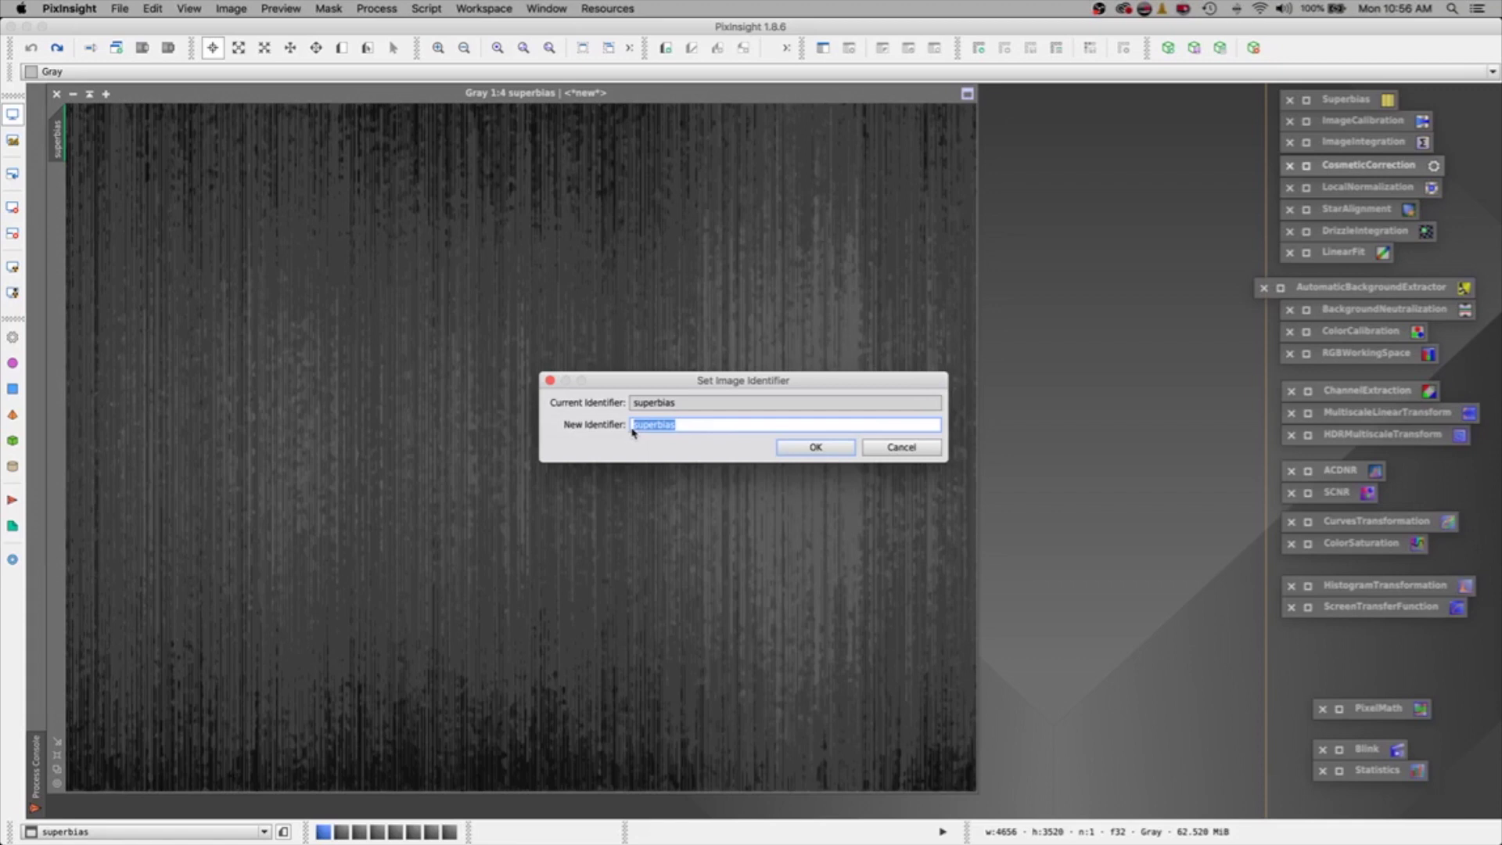
click(689, 427)
text(_1600)
click(816, 447)
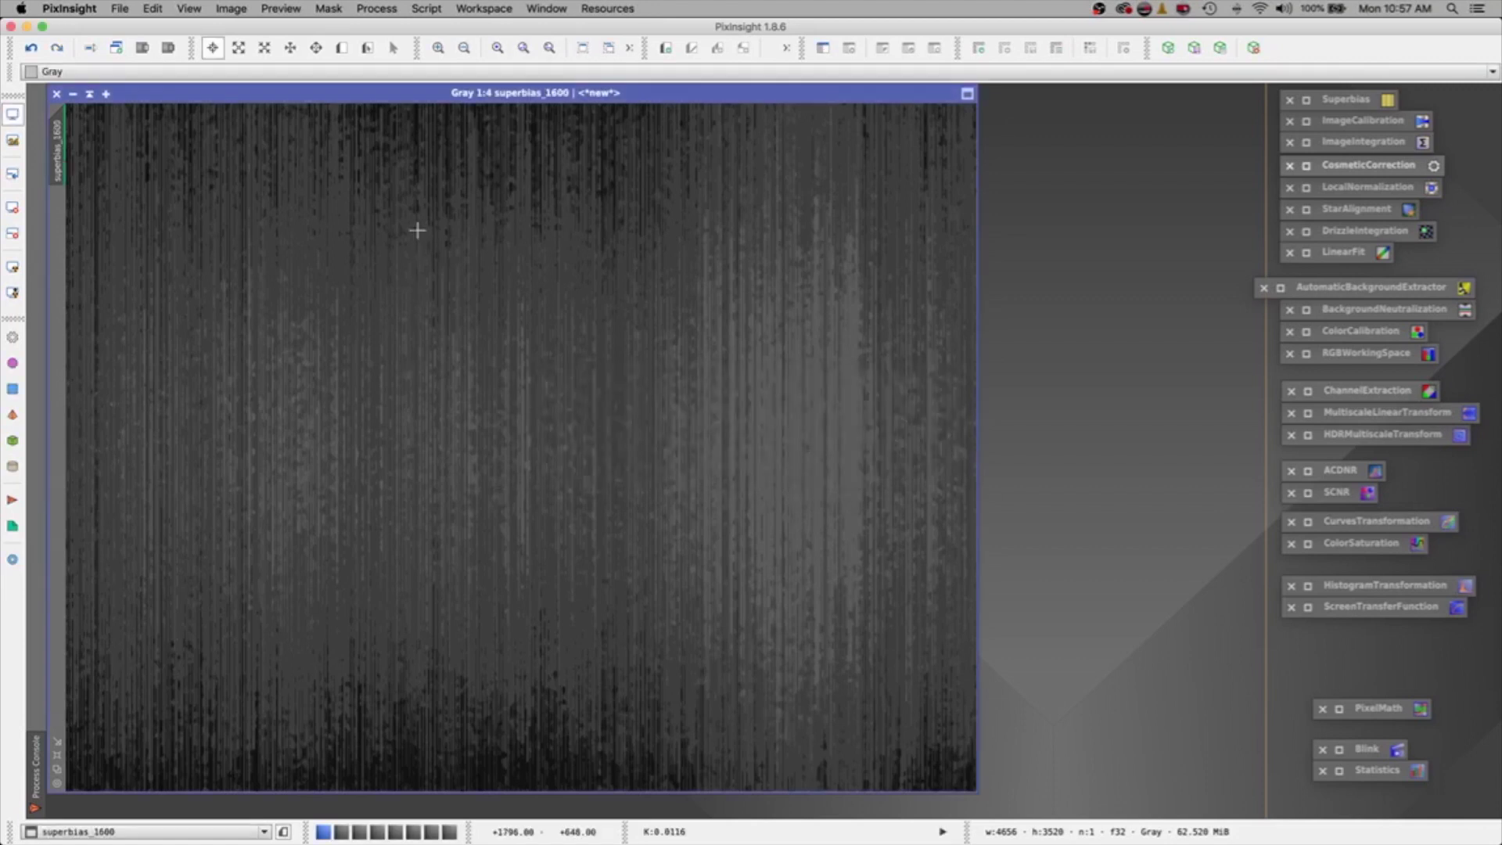
click(128, 9)
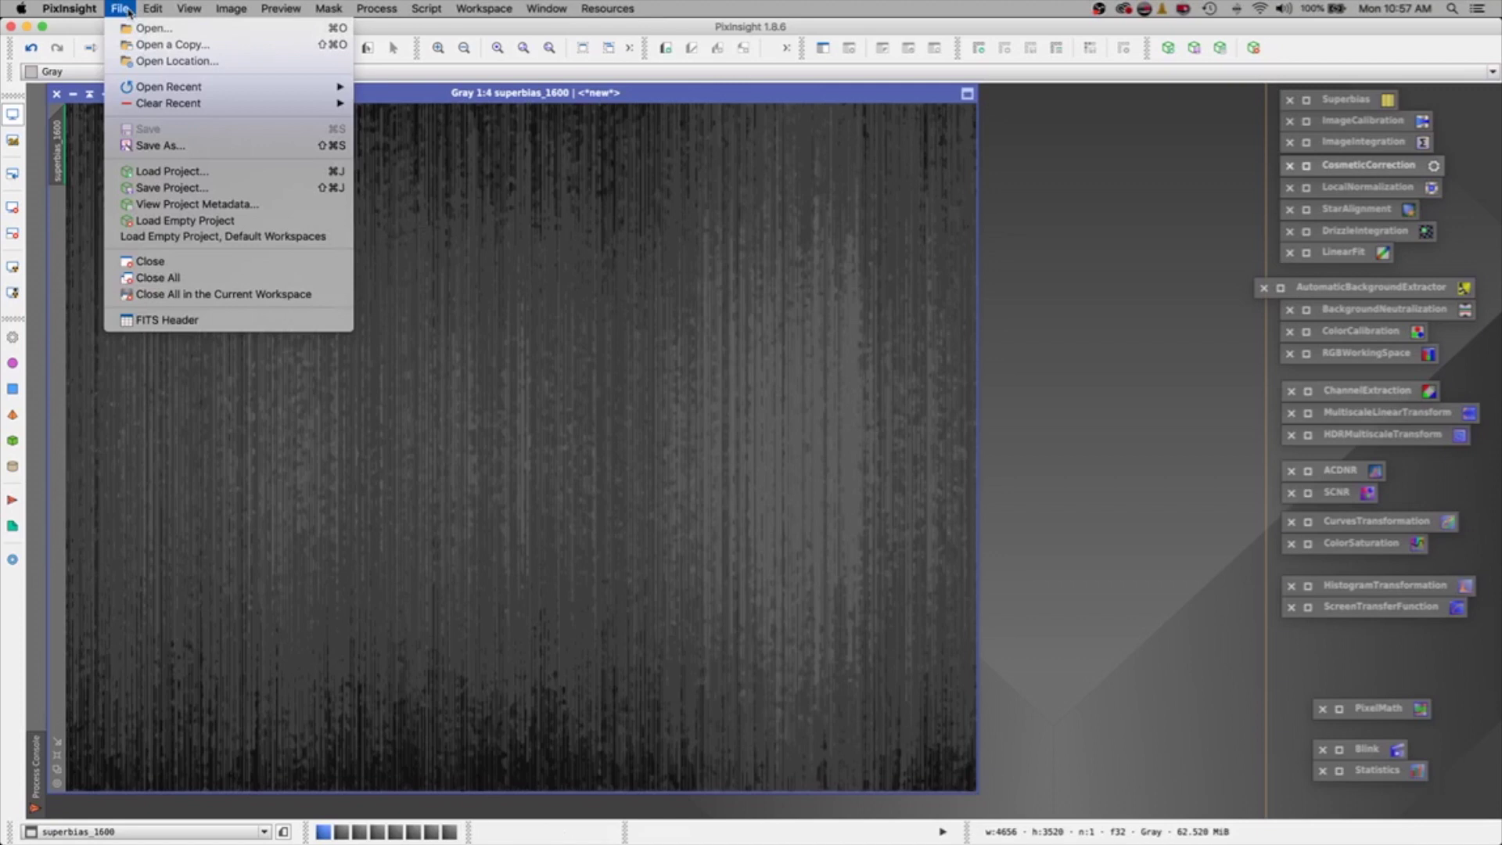
Step: Try saving superbias_1600 as a TIFF in Sample Calibration's To Calibrate/Bias folder, then cancel at TIFF Options
click(141, 149)
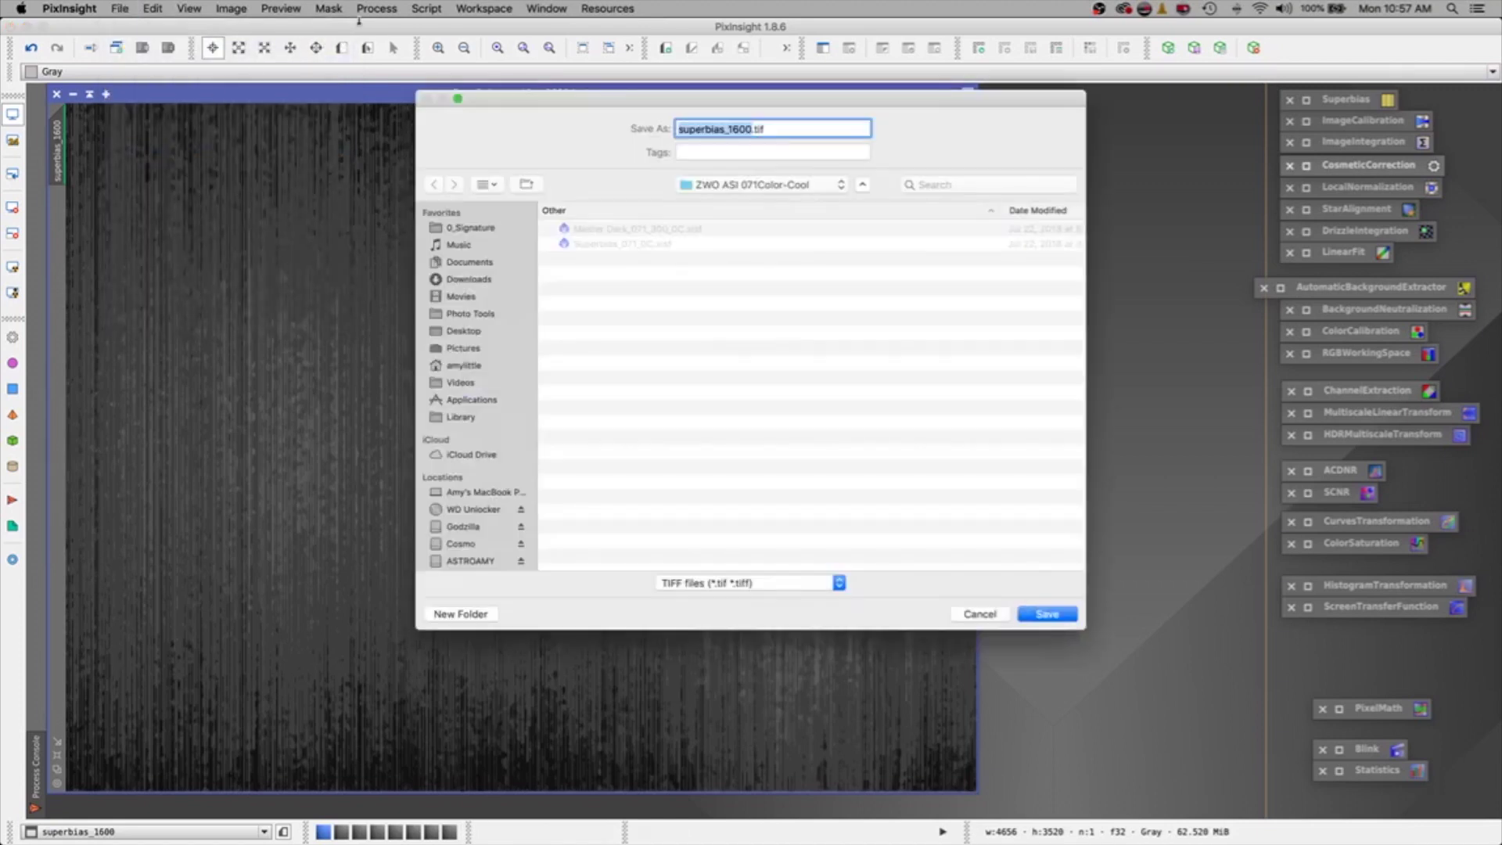
click(801, 191)
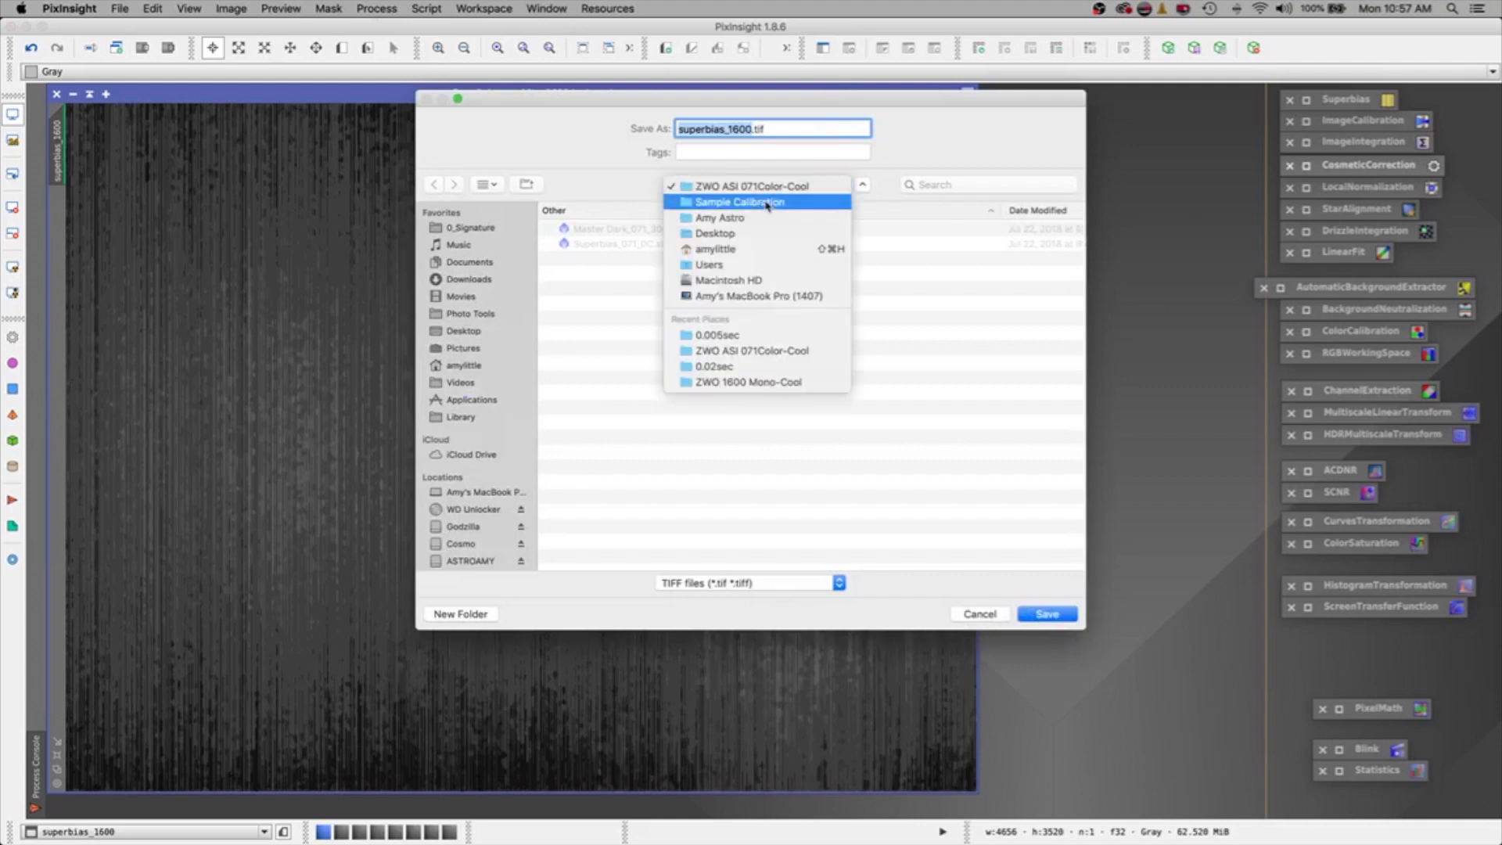
click(749, 223)
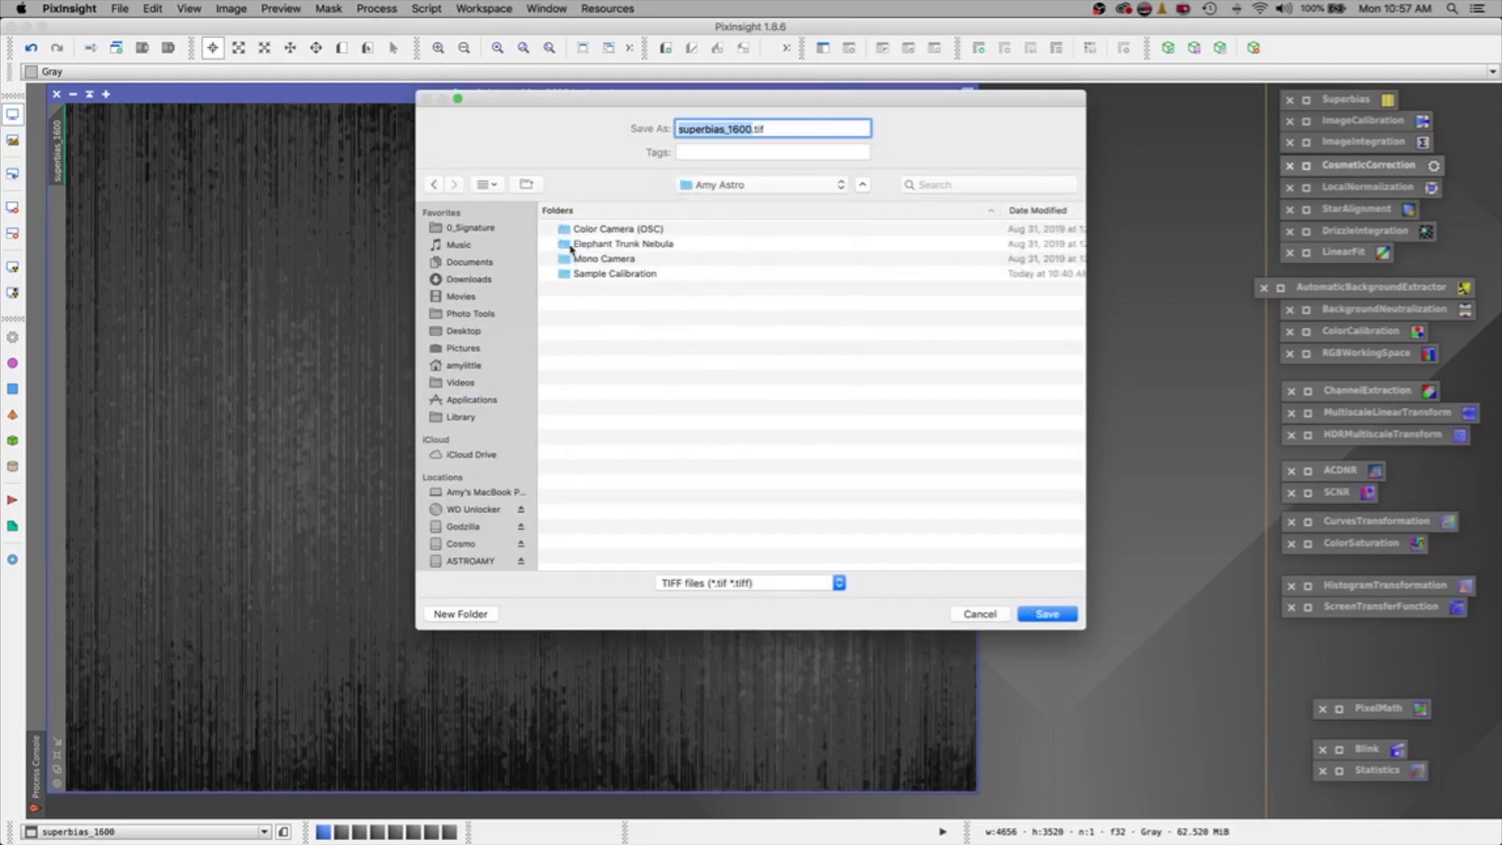
double_click(568, 276)
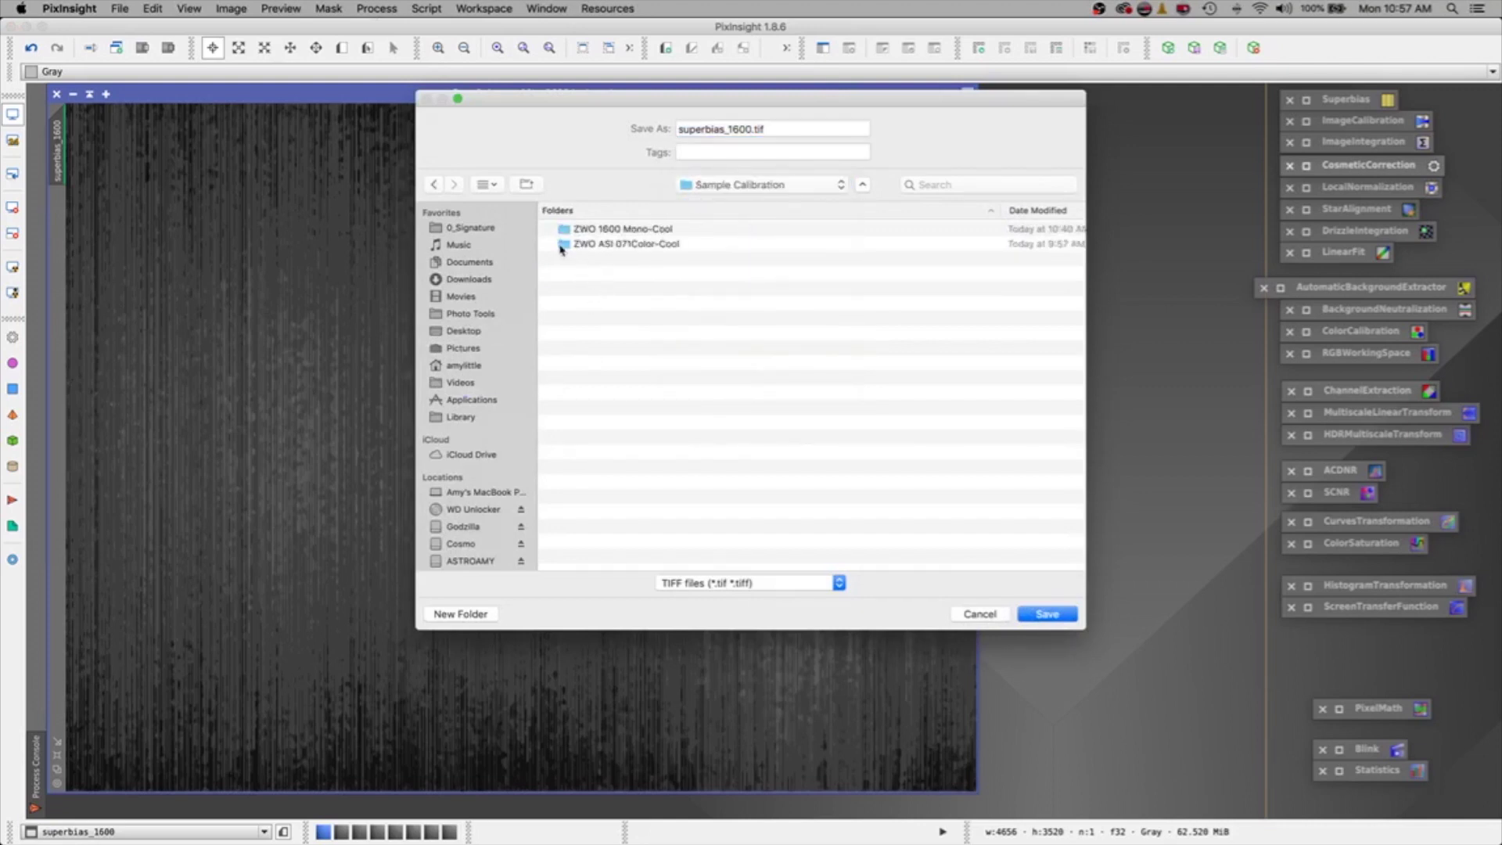
click(561, 230)
double_click(561, 229)
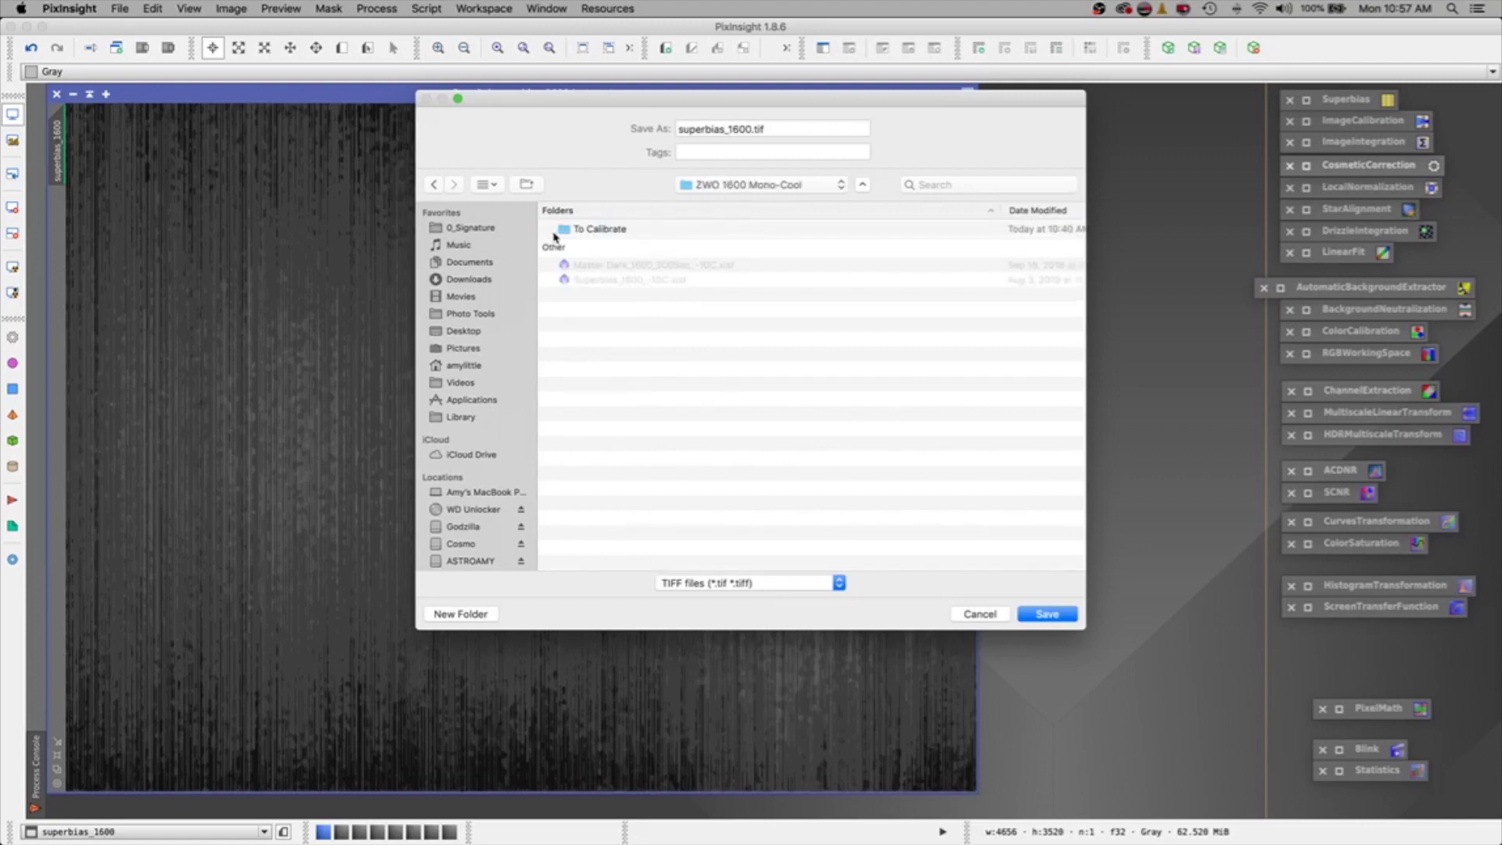
double_click(574, 231)
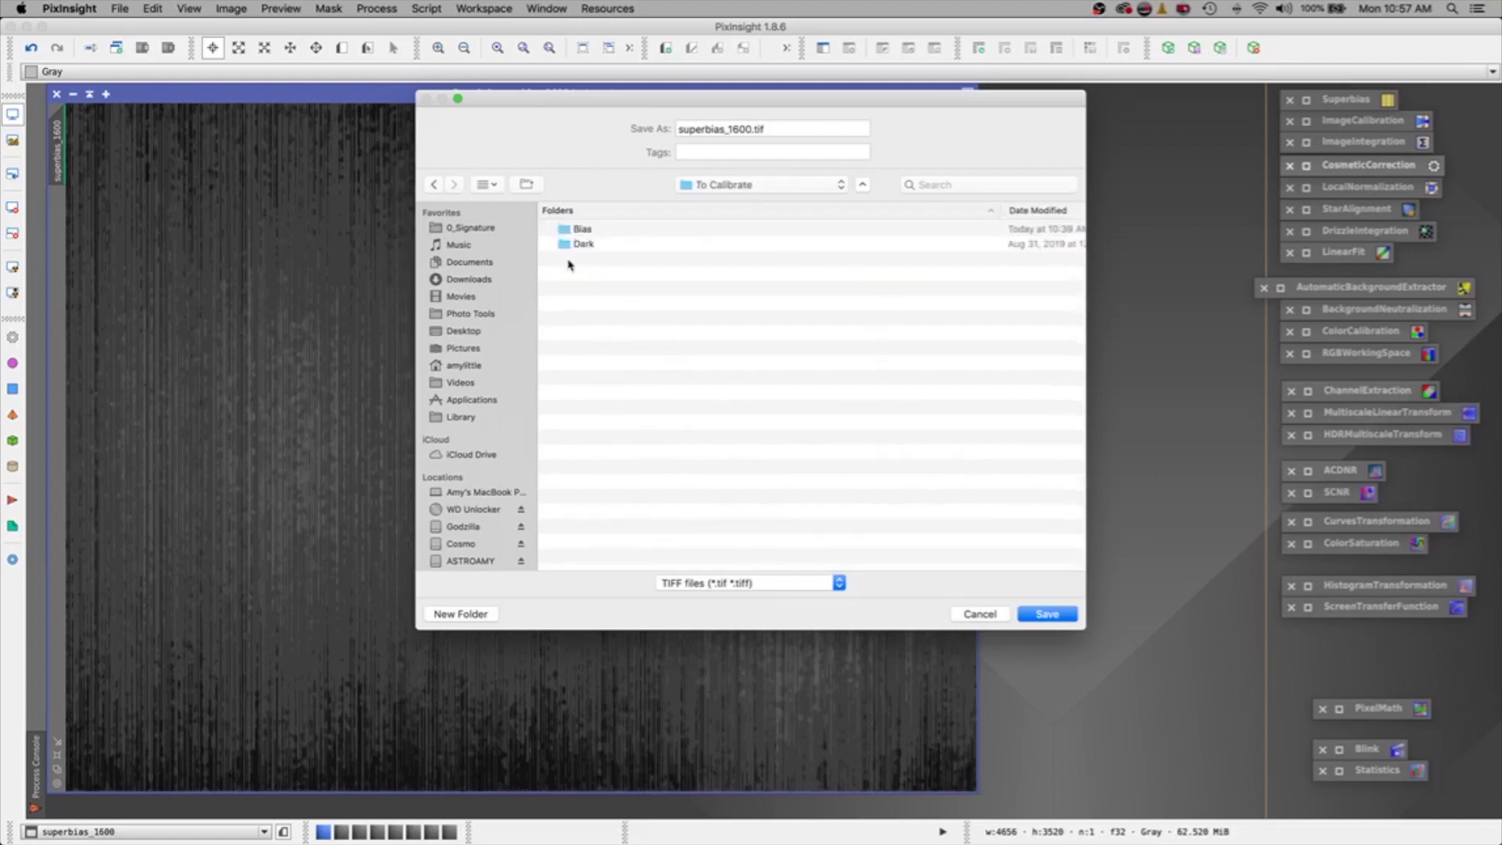
click(566, 233)
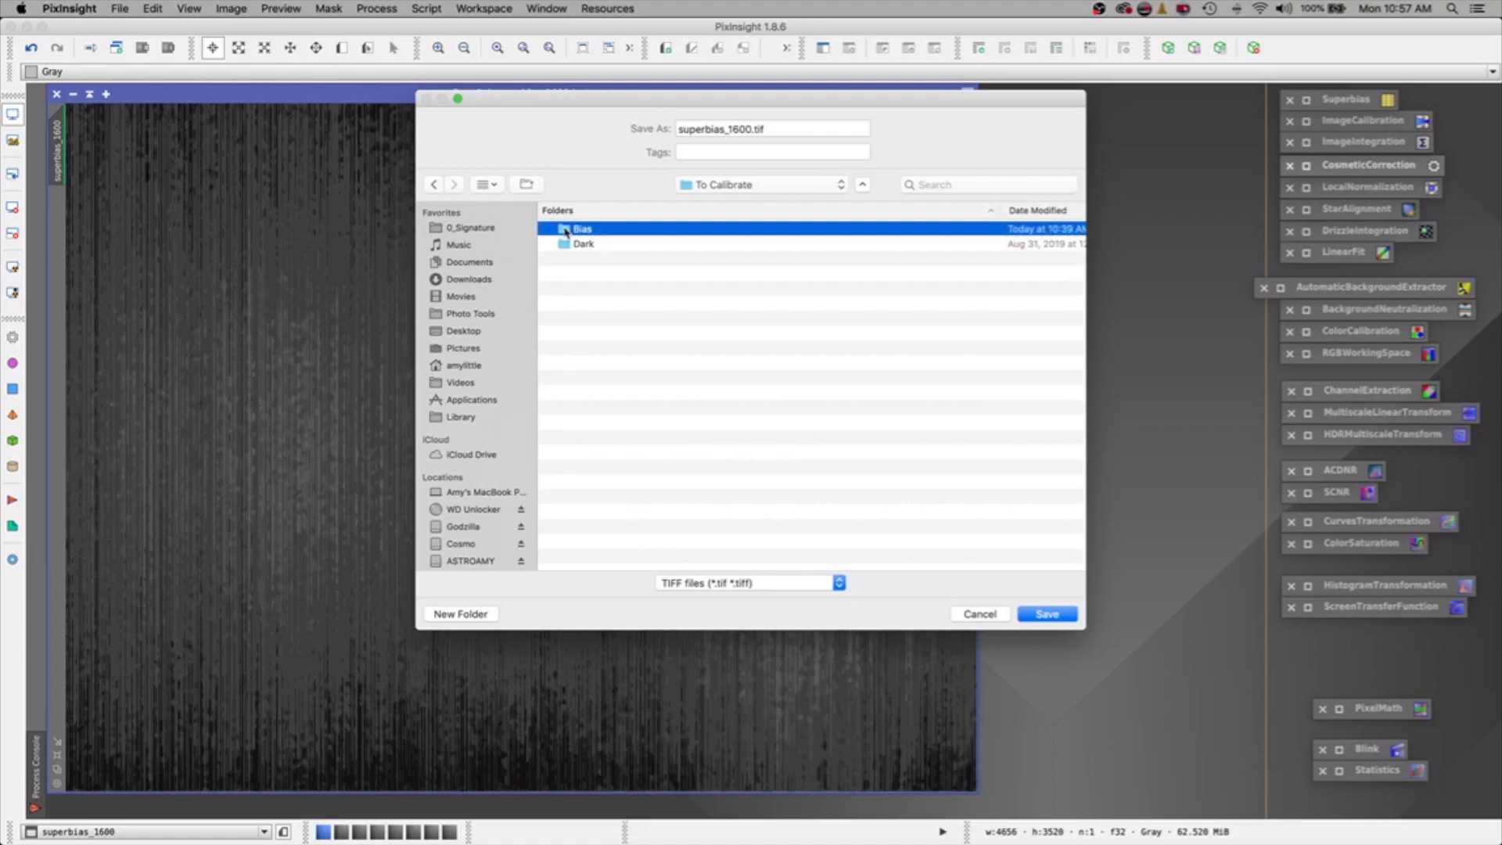
double_click(565, 232)
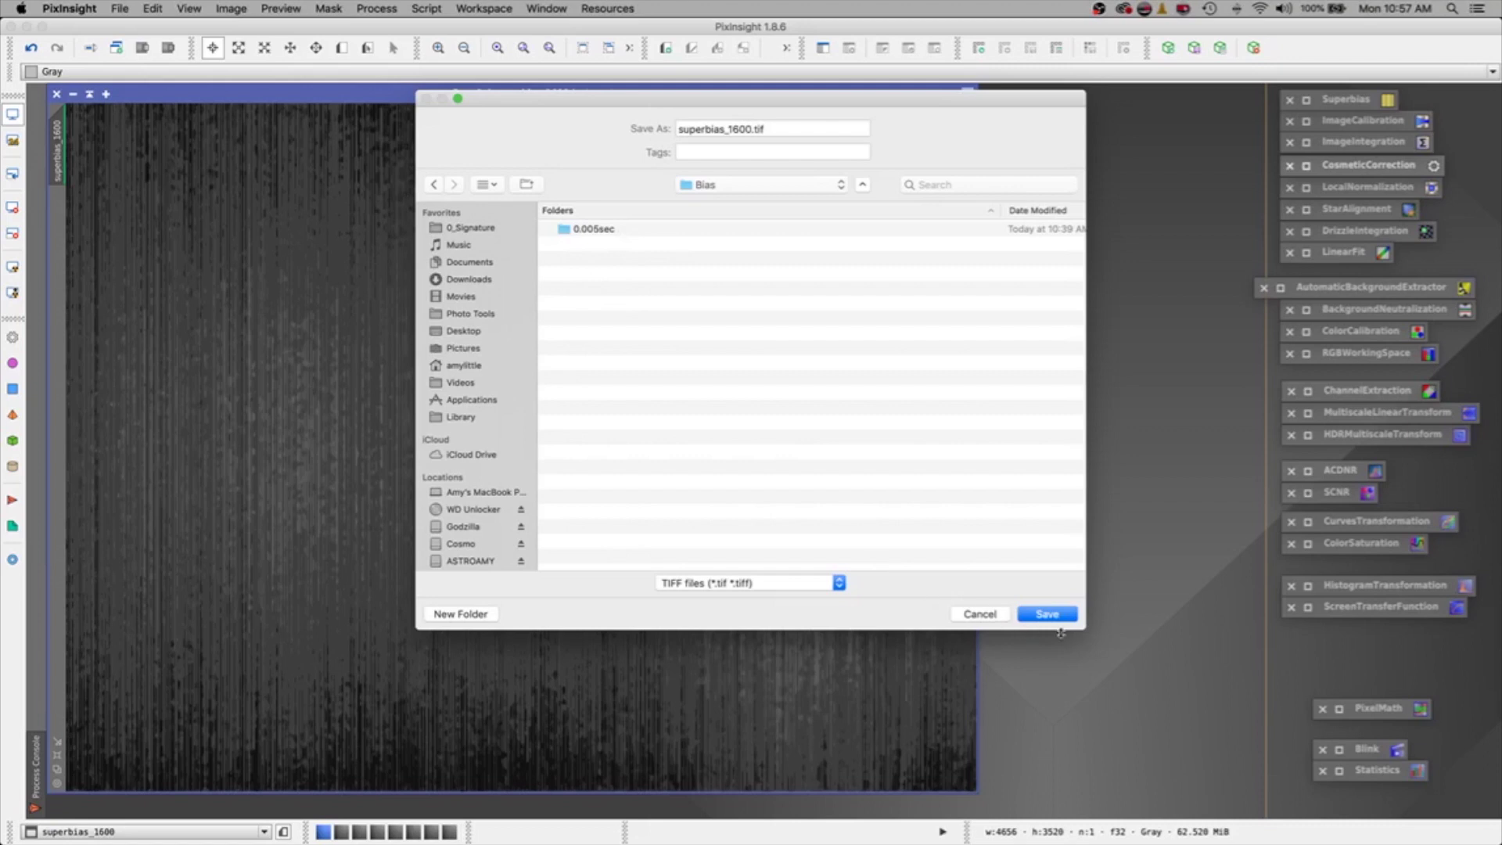
click(1053, 621)
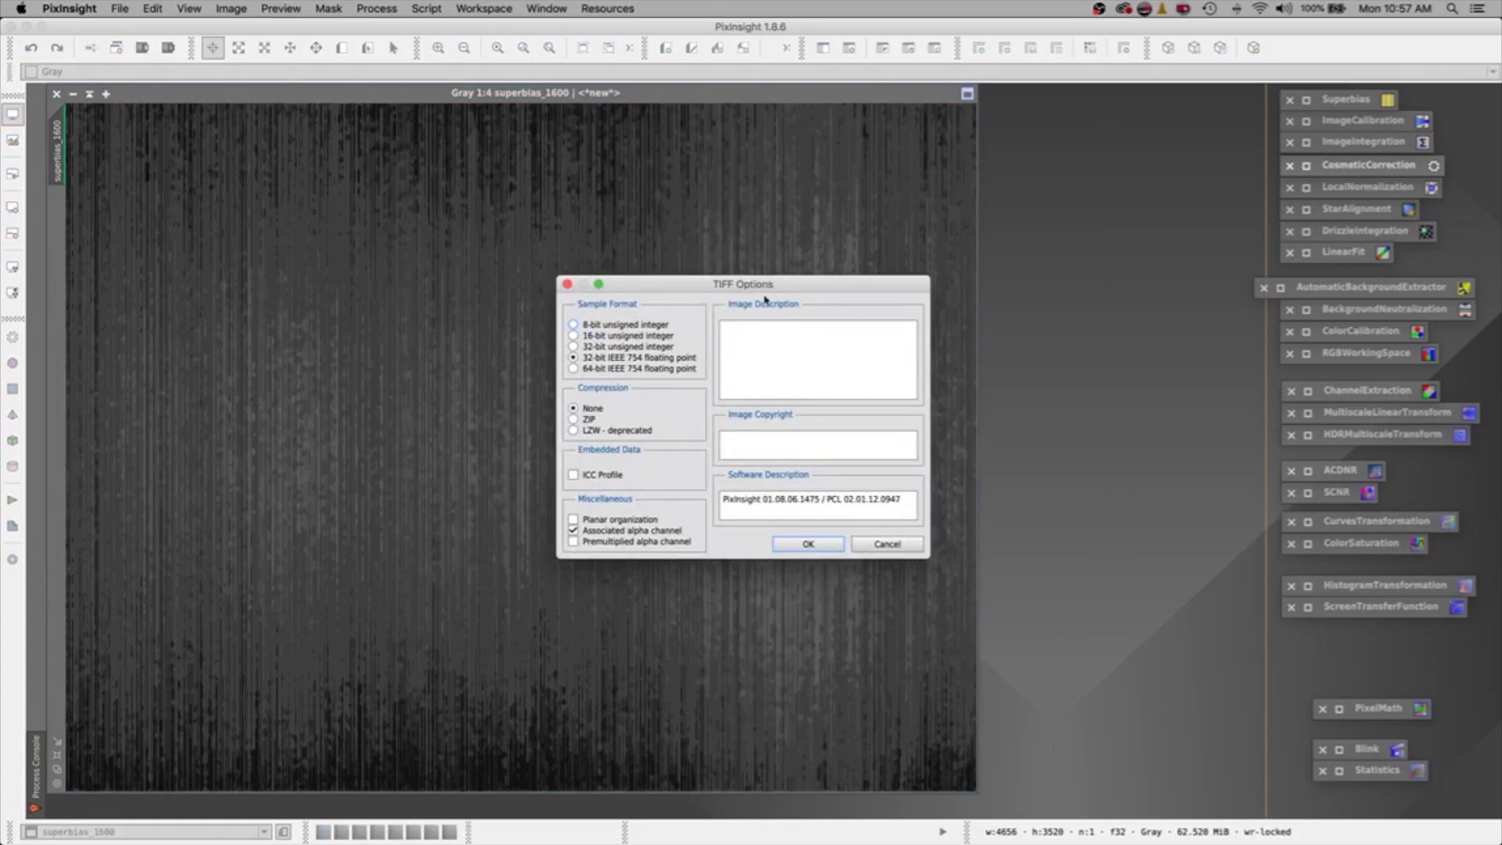
click(887, 545)
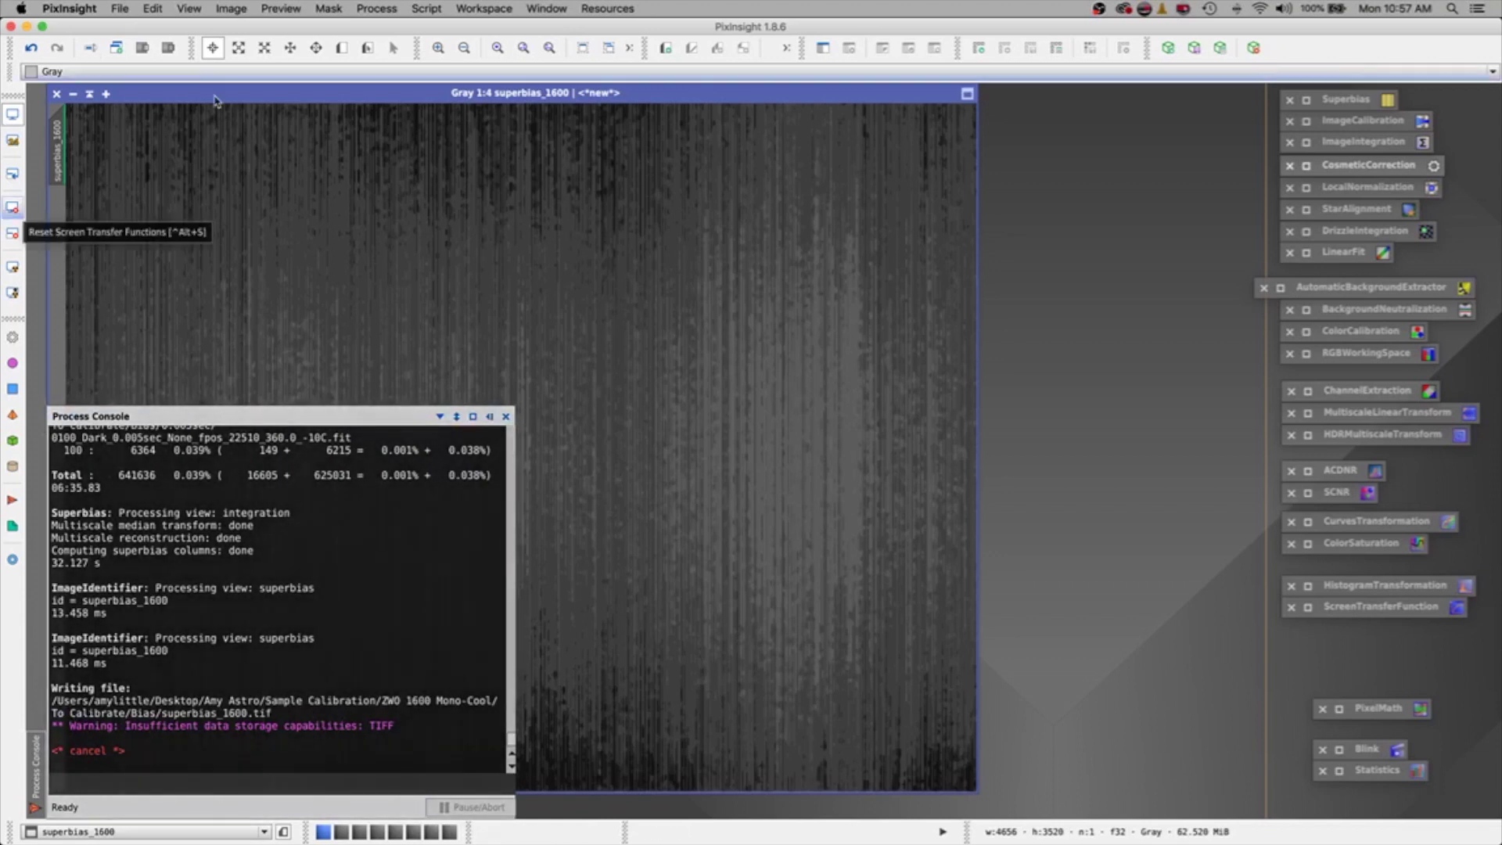
Step: Save superbias_1600.xisf to the Bias folder as XISF, then hide the Process Console and shade the window
click(120, 9)
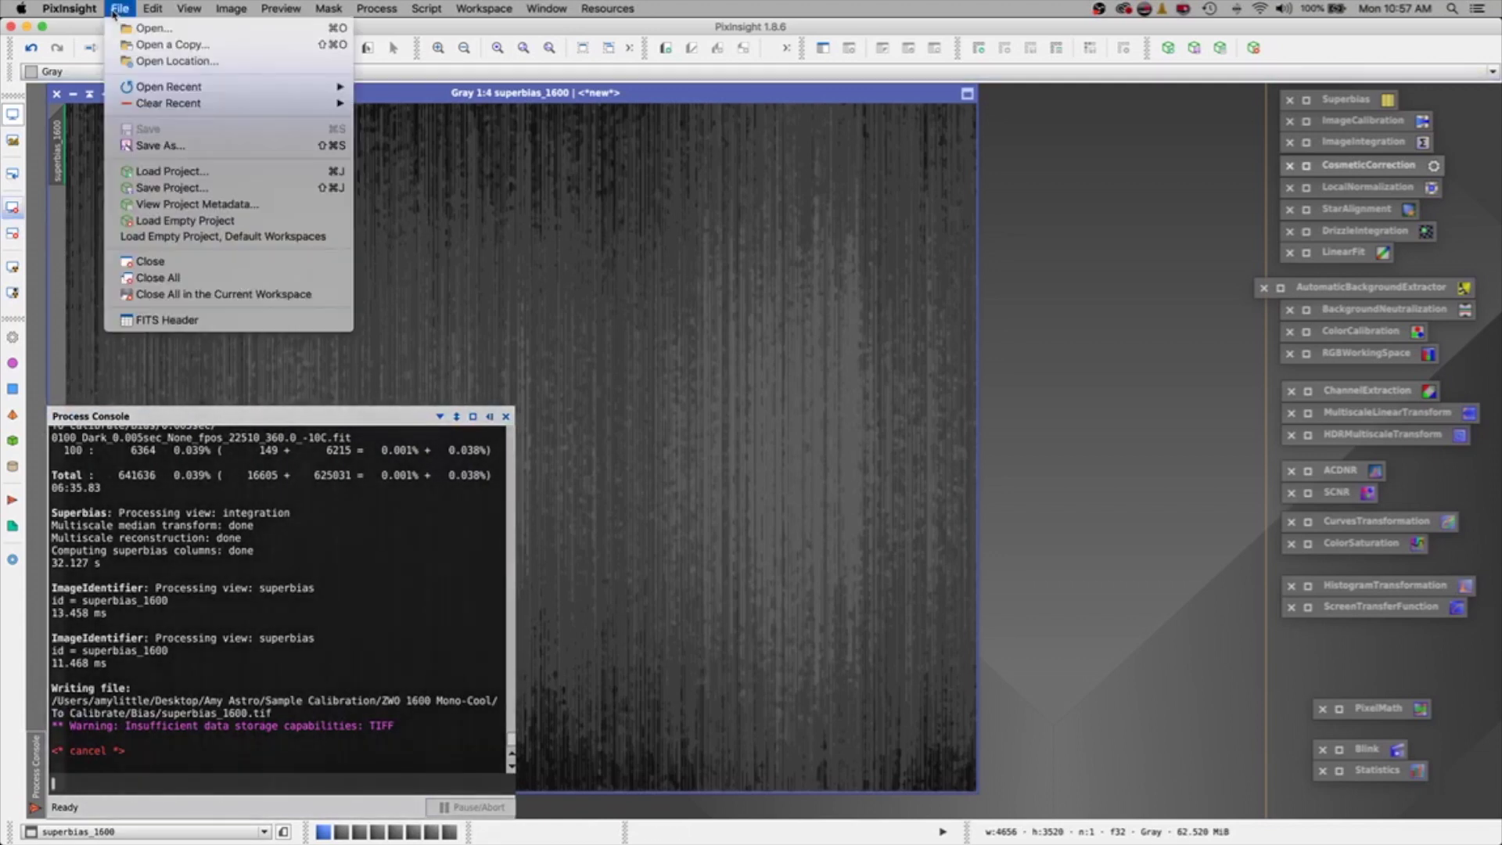
click(160, 146)
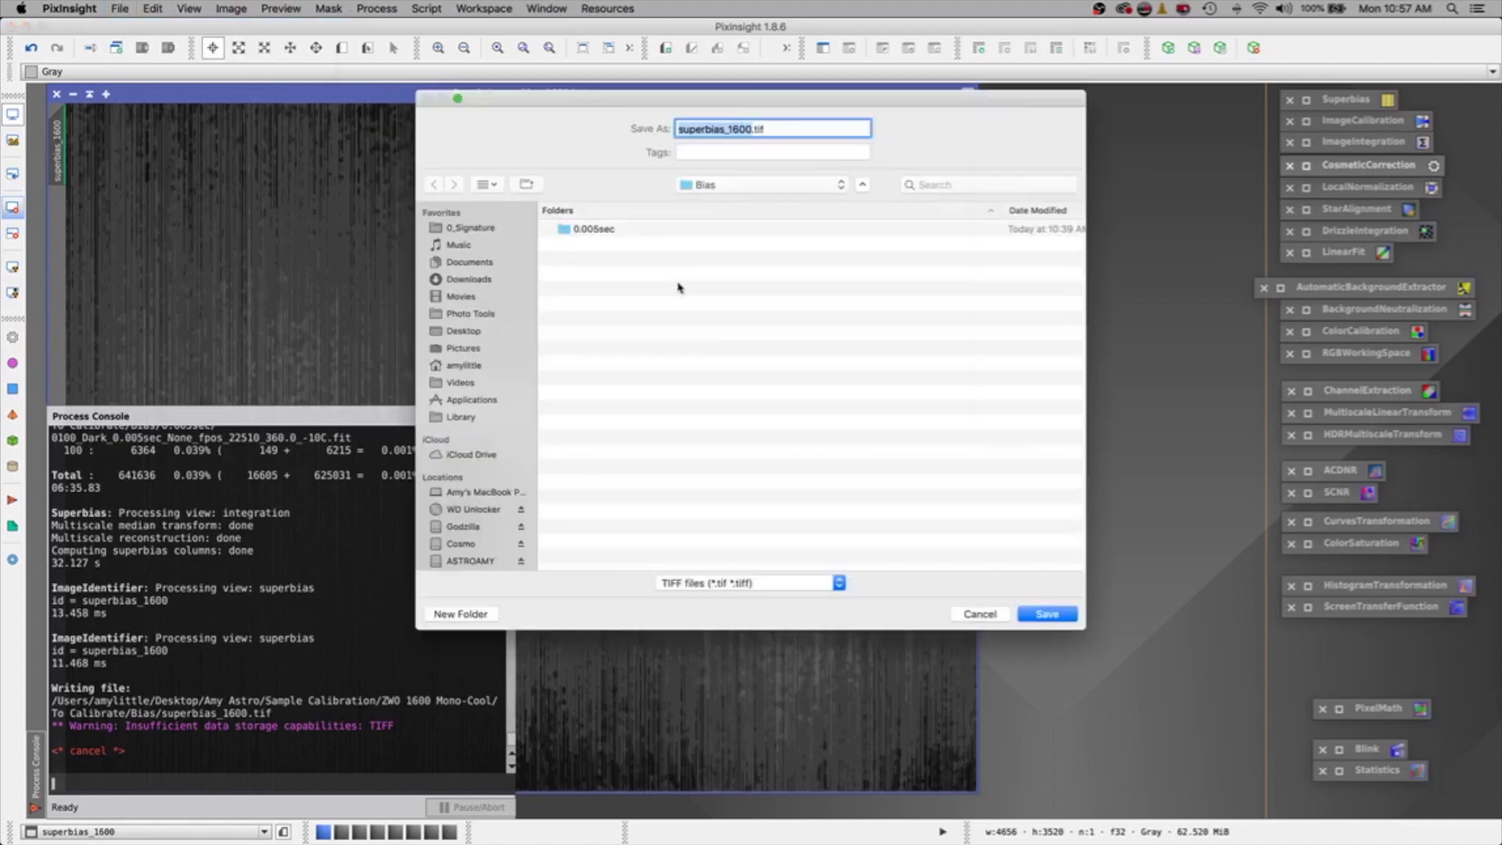
click(752, 585)
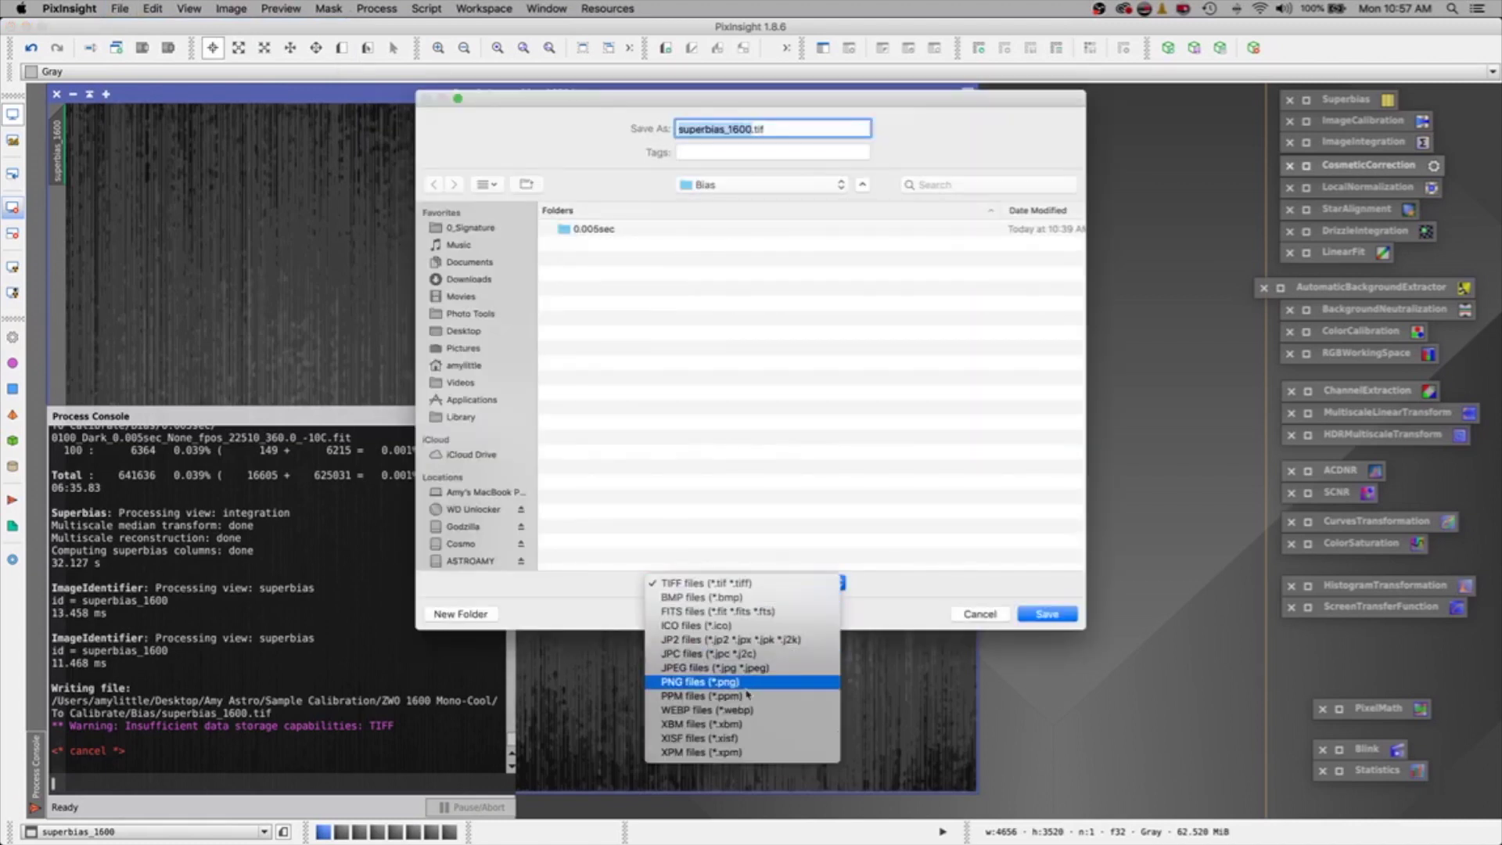
click(750, 739)
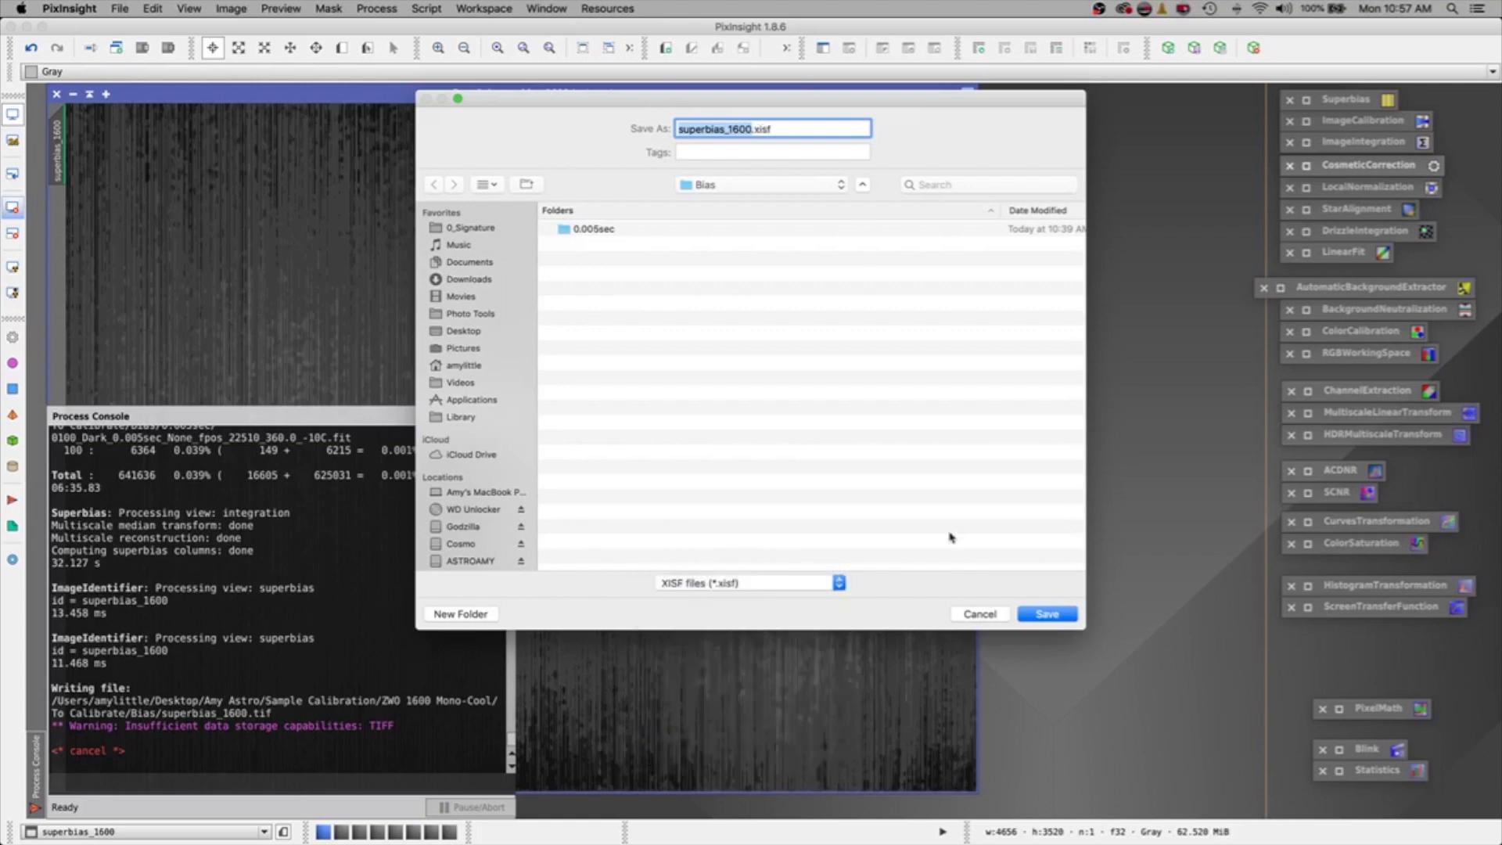
click(1028, 613)
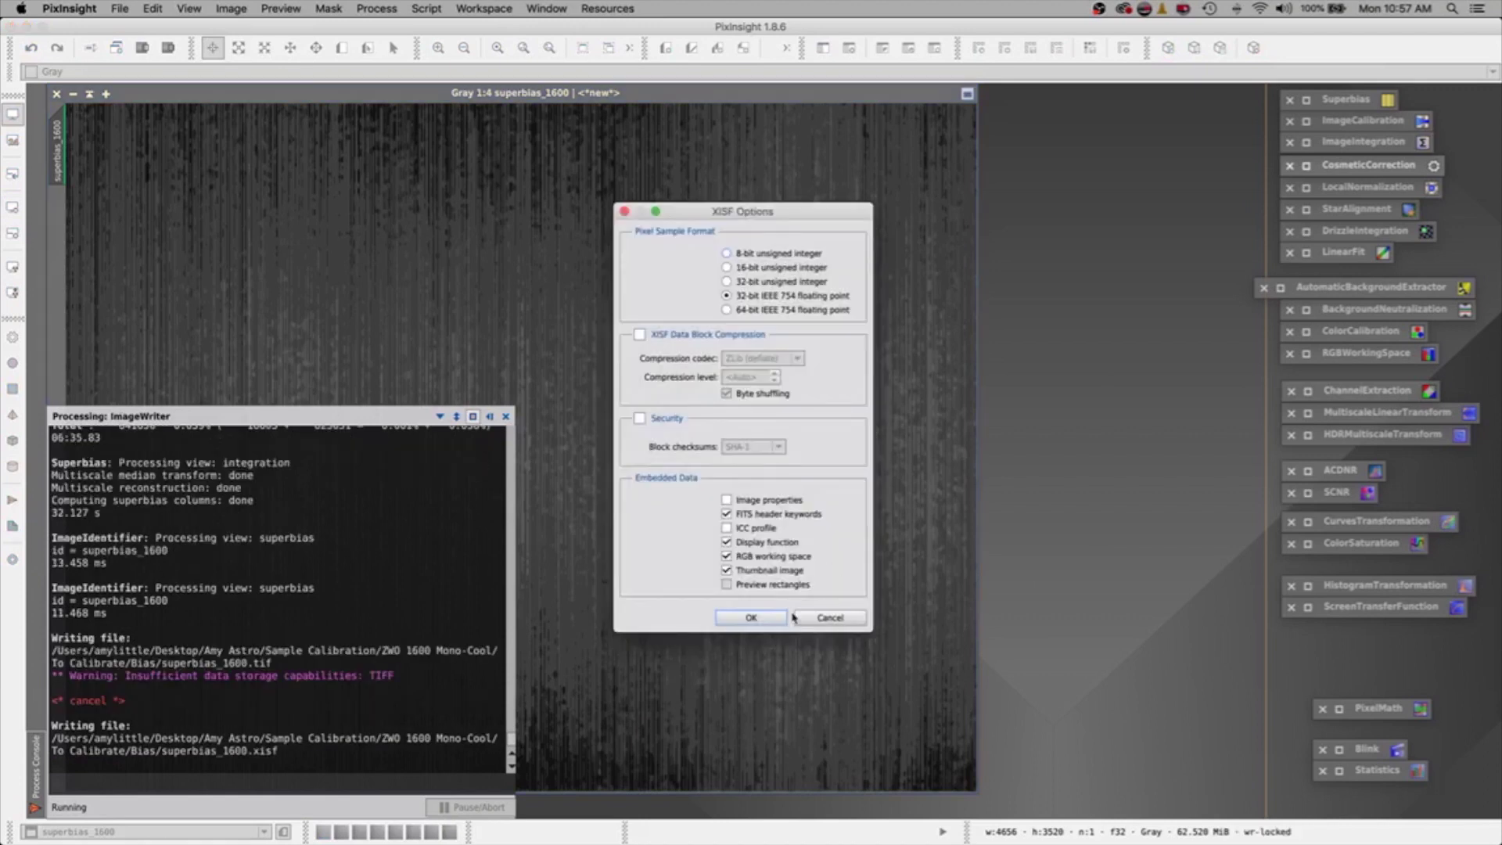
click(752, 618)
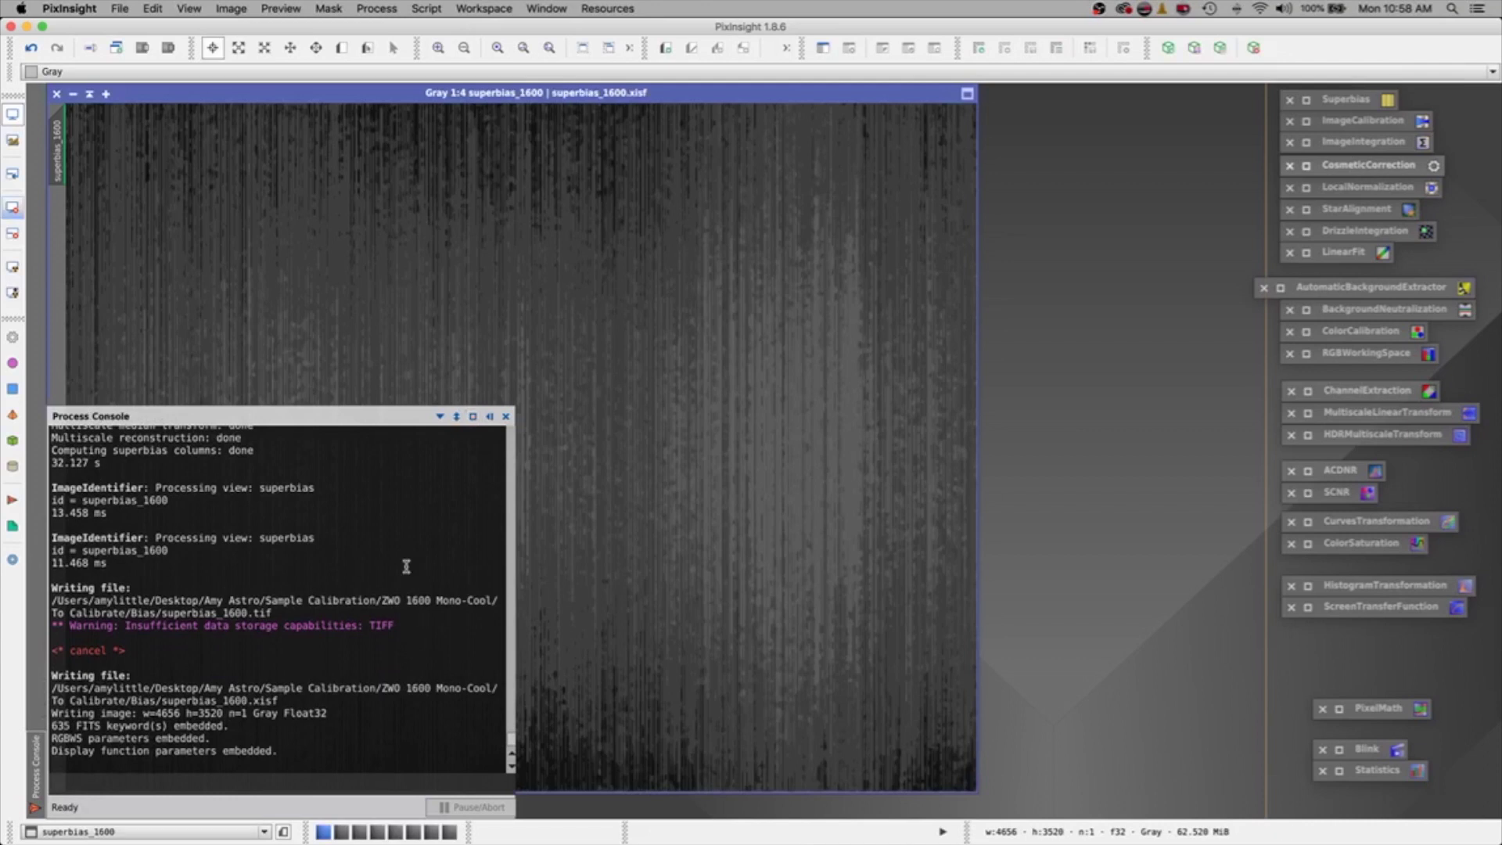
click(488, 417)
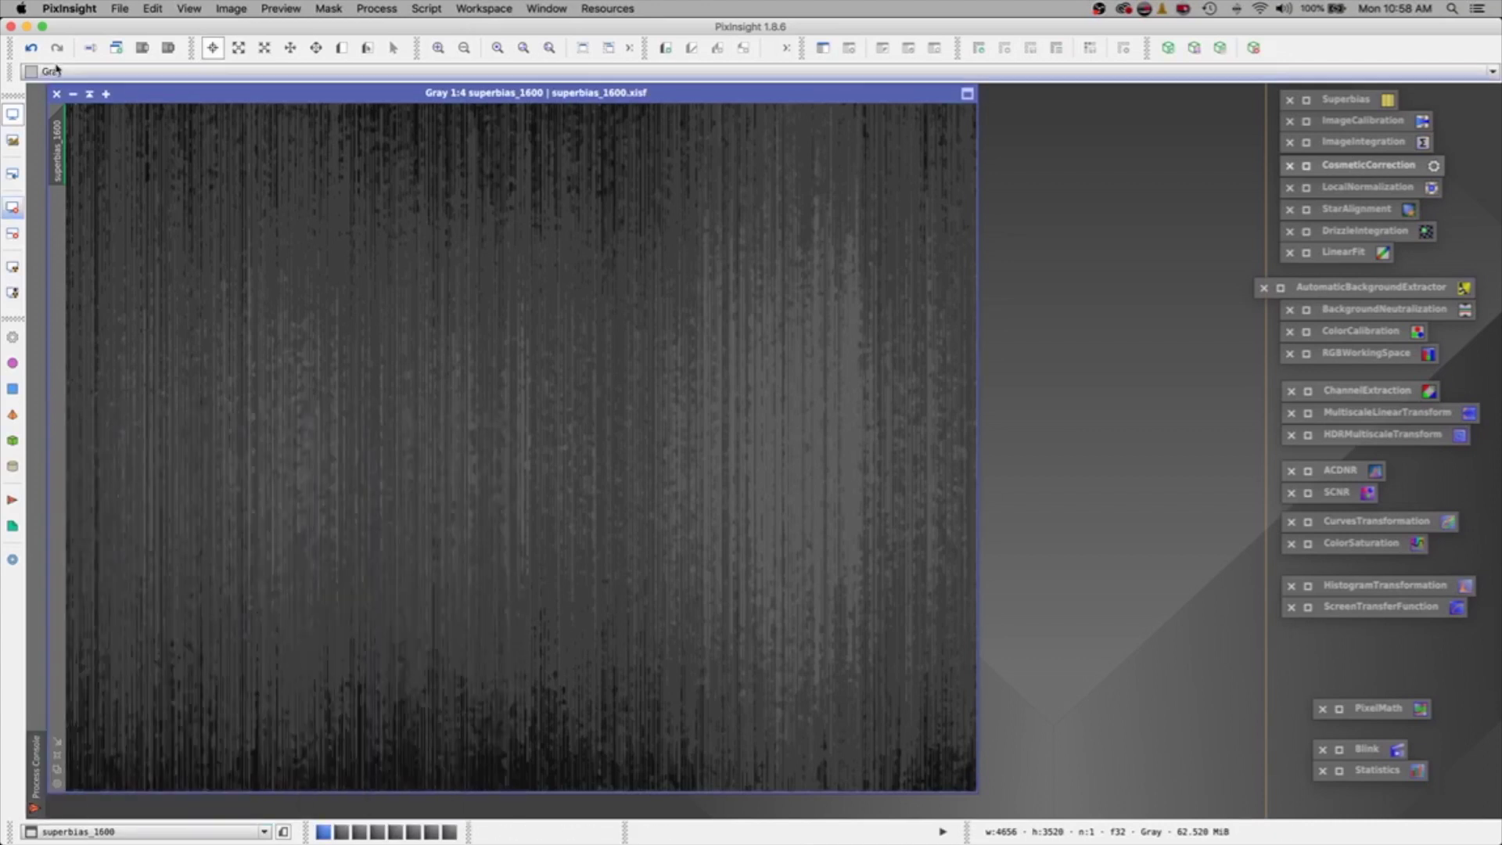
click(90, 95)
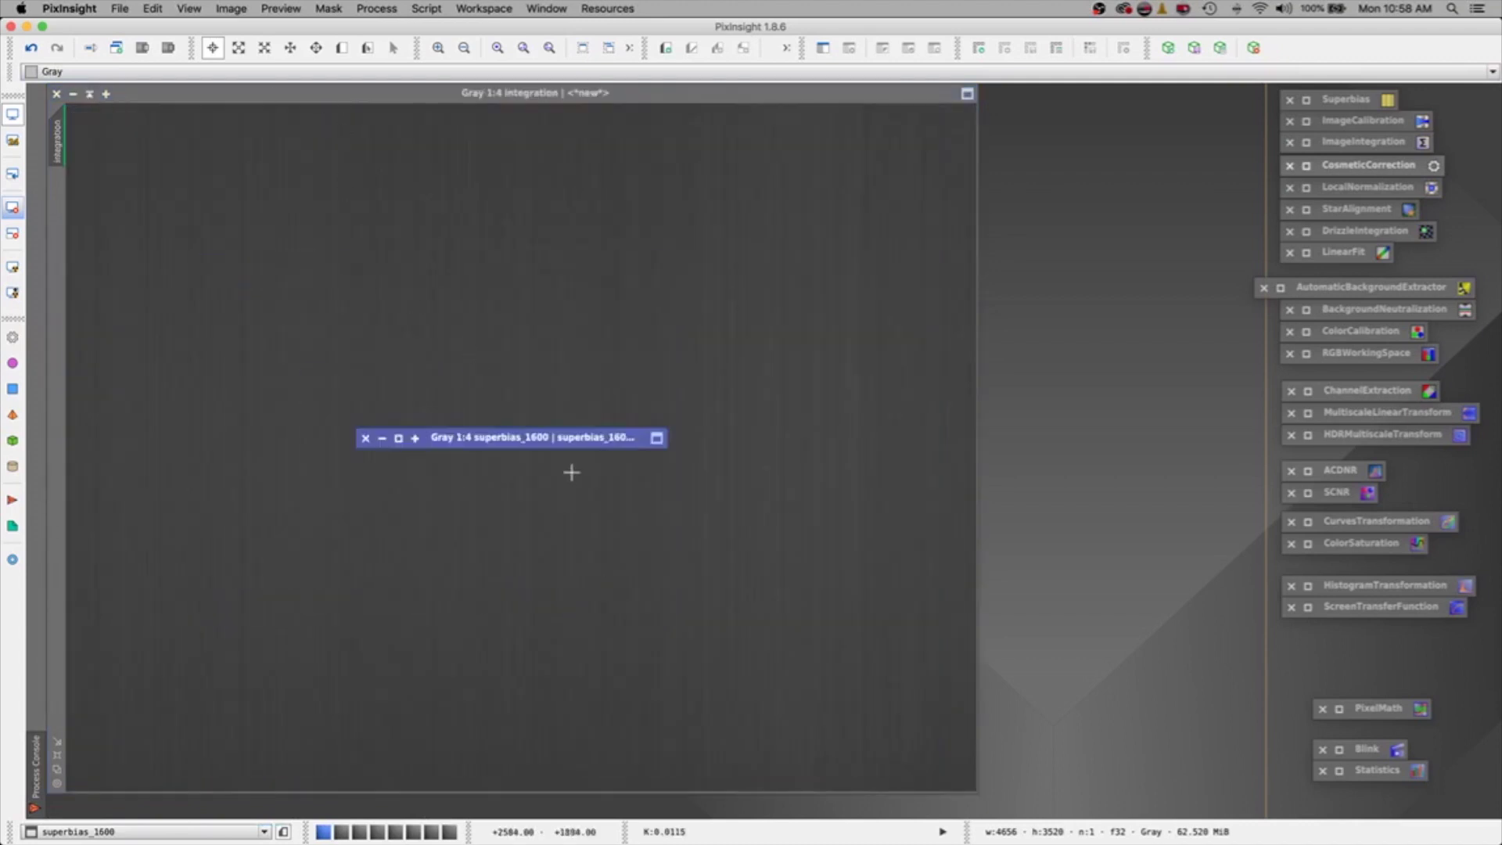
Step: Close the unsaved integration image, park the shaded superbias_1600 bar top-left, and open ImageCalibration
mouse_move(528, 438)
mouse_down()
mouse_move(787, 326)
mouse_move(984, 190)
mouse_up()
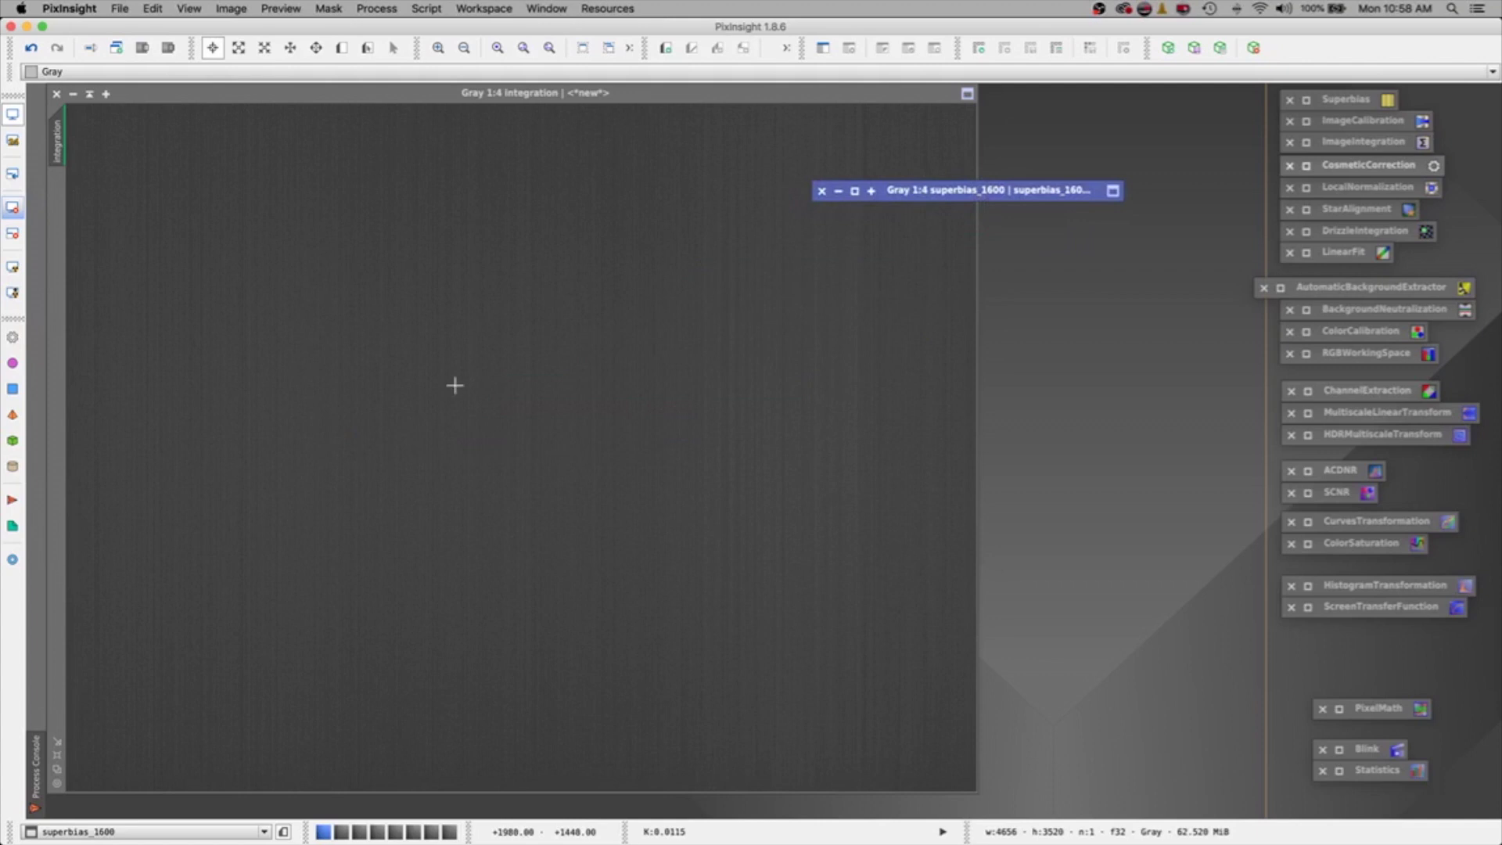
click(166, 95)
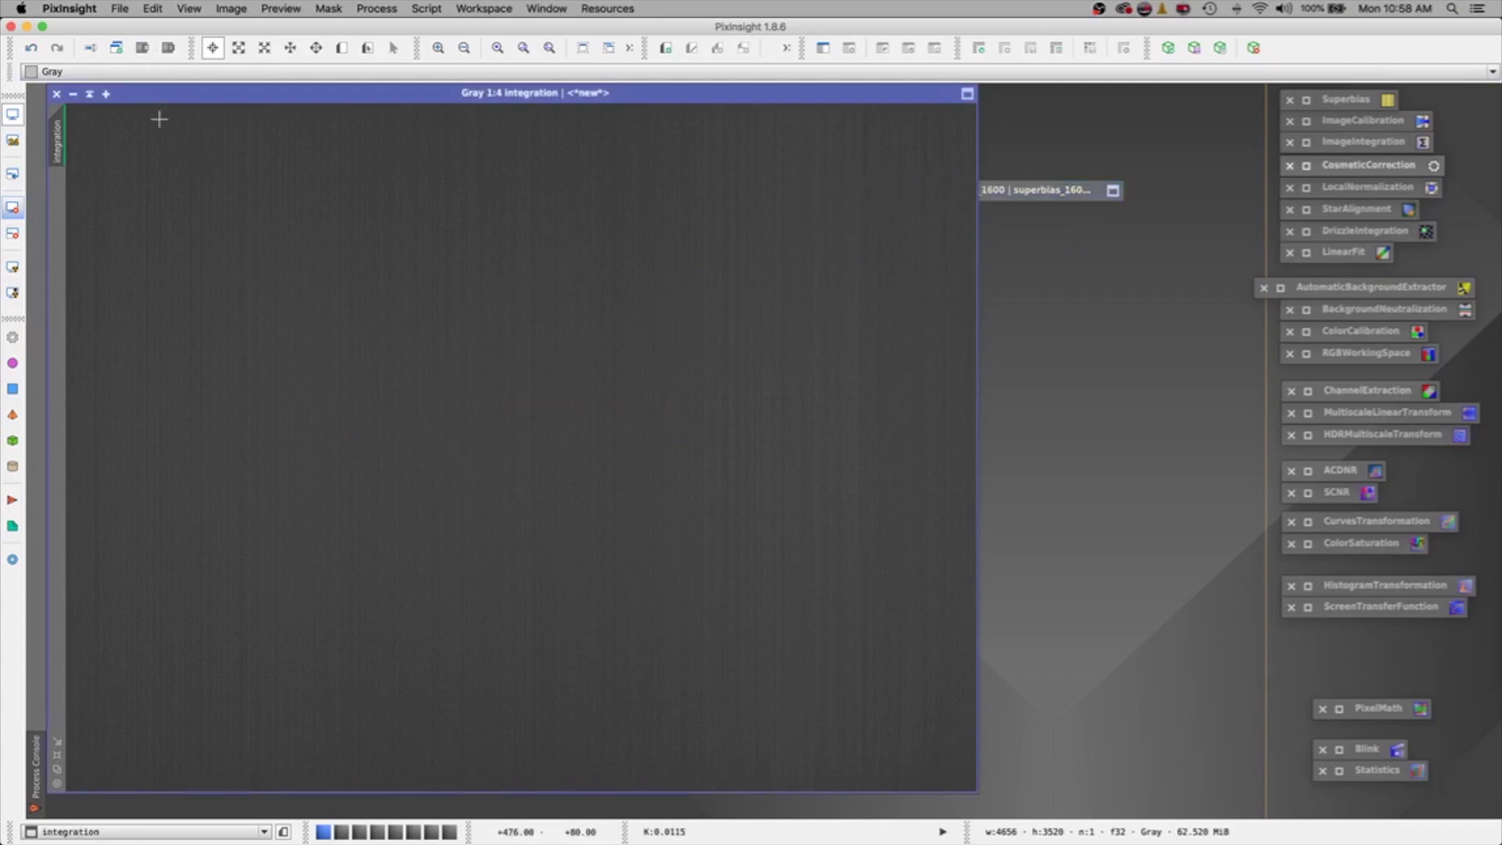
click(56, 95)
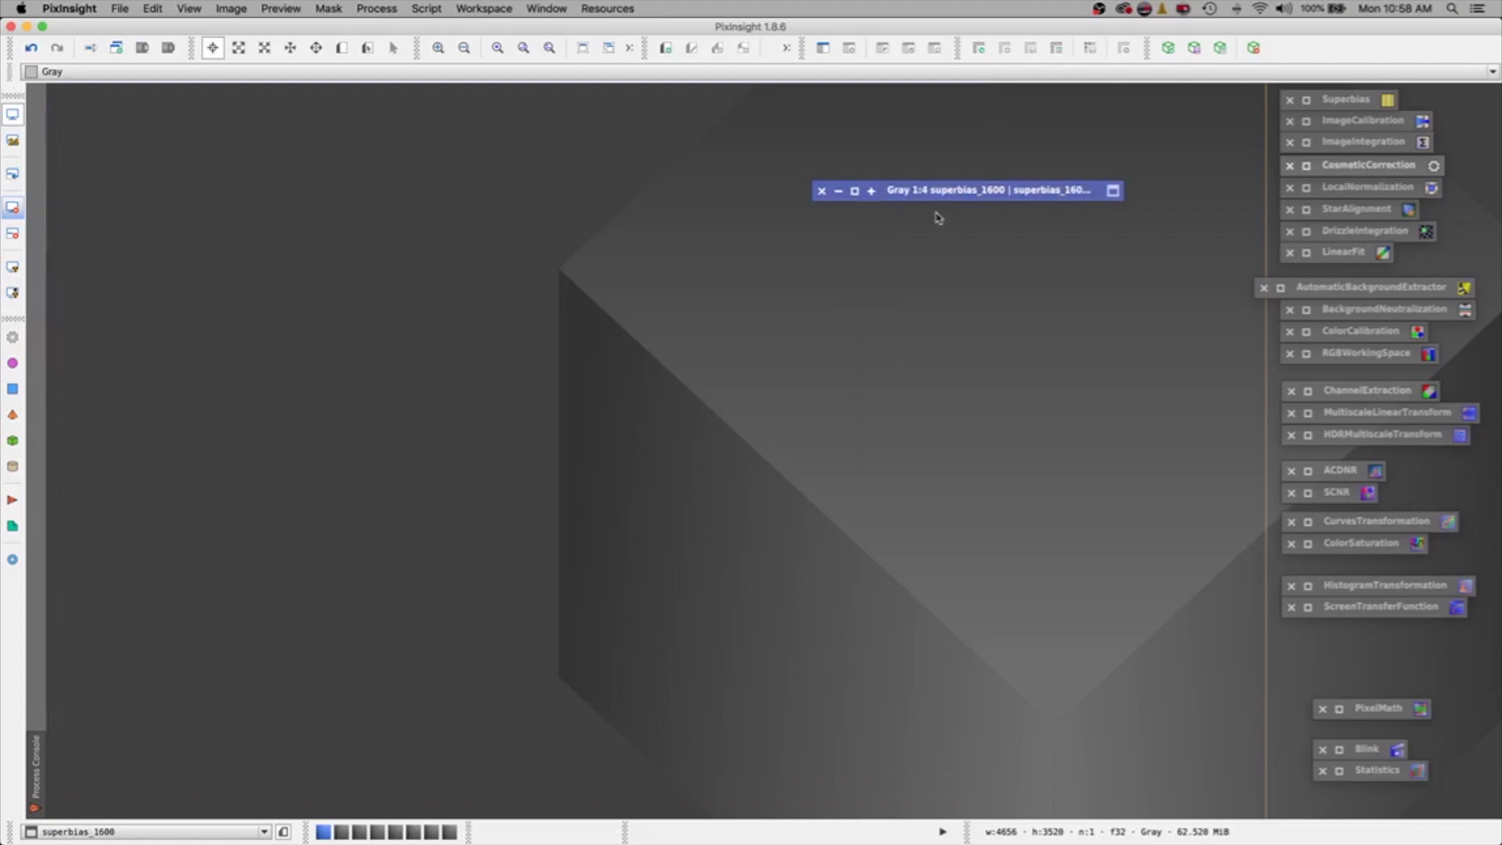
mouse_move(954, 191)
mouse_down()
mouse_move(321, 186)
mouse_move(206, 126)
mouse_up()
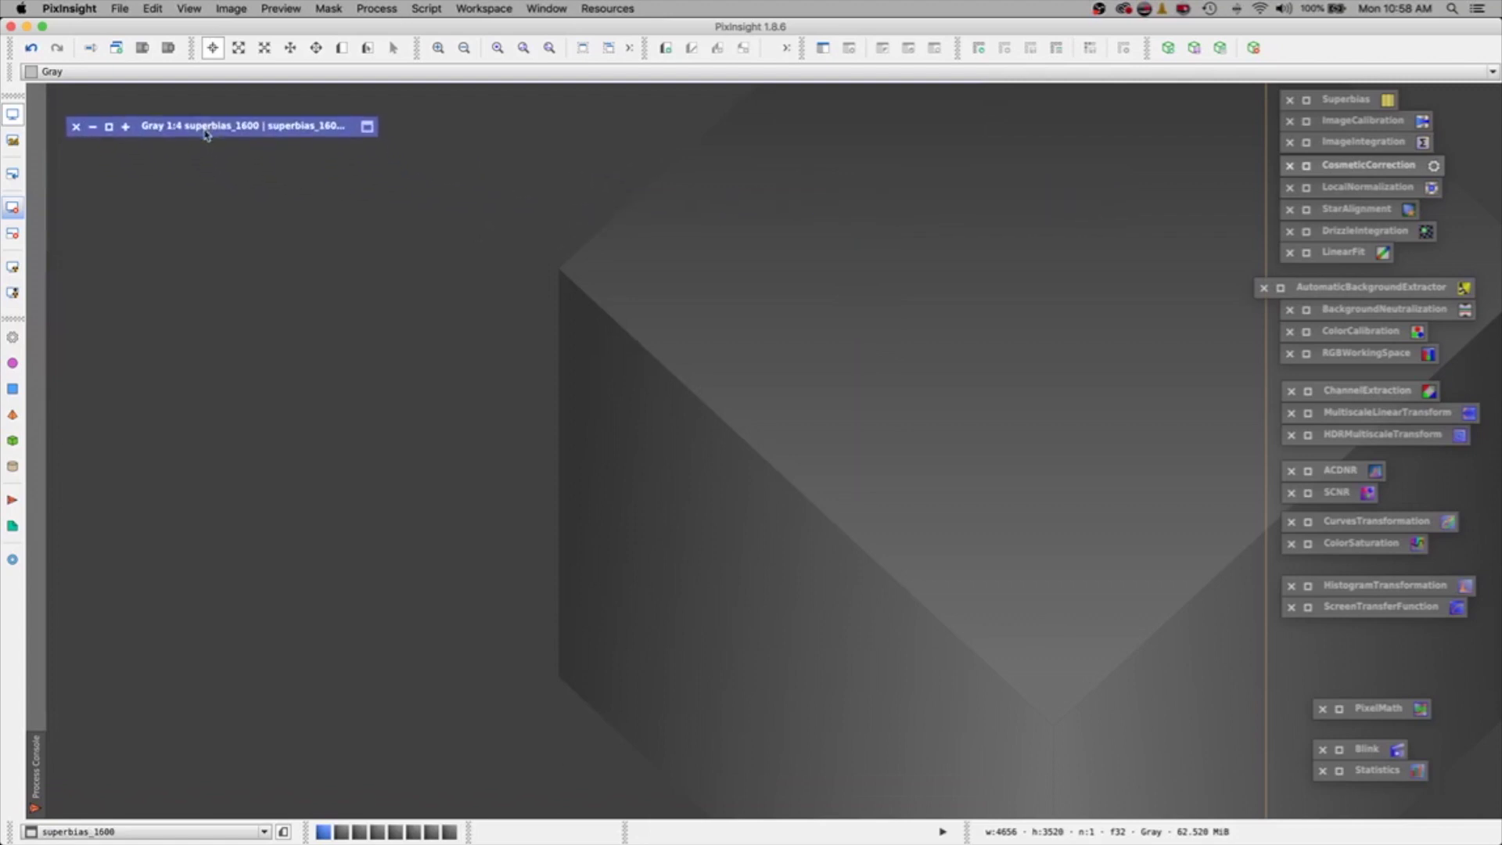
double_click(1313, 124)
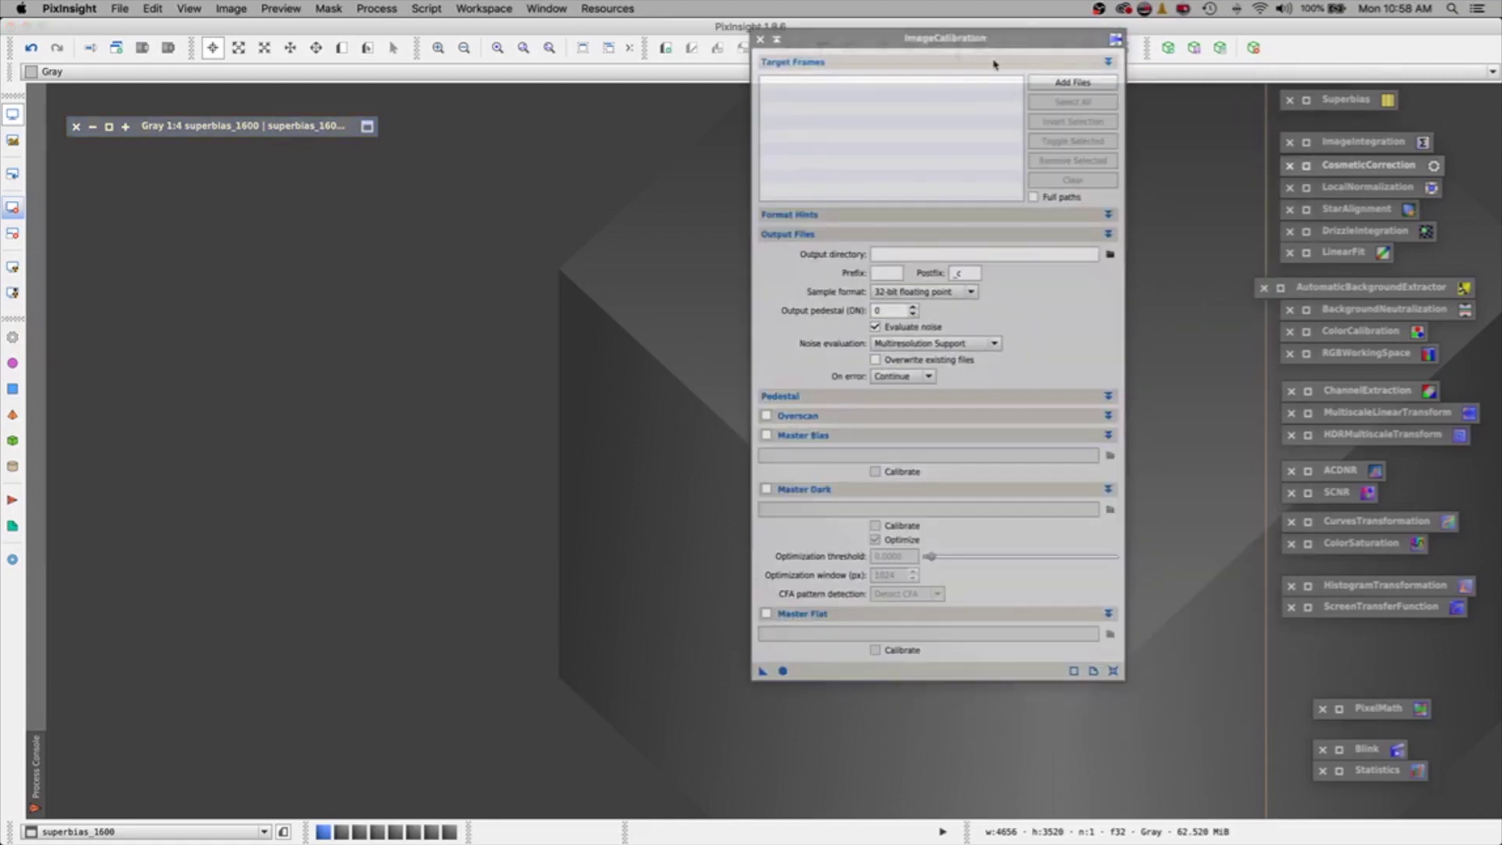
Step: Add all 30 .fit frames from To Calibrate/Dark/Dark 300Sec as ImageCalibration target frames
drag(990, 43, 693, 133)
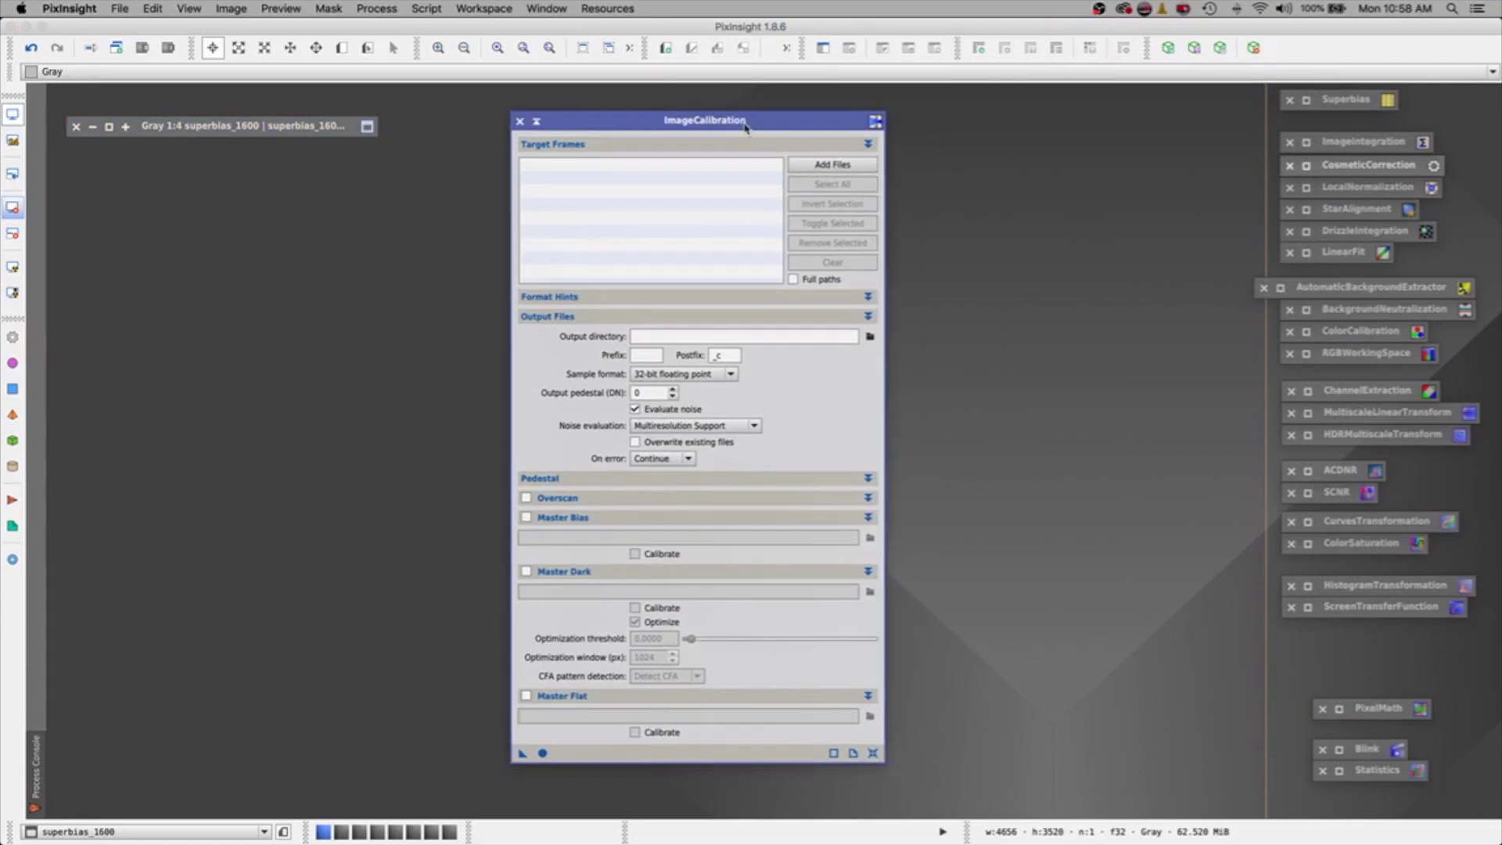
click(845, 168)
click(739, 106)
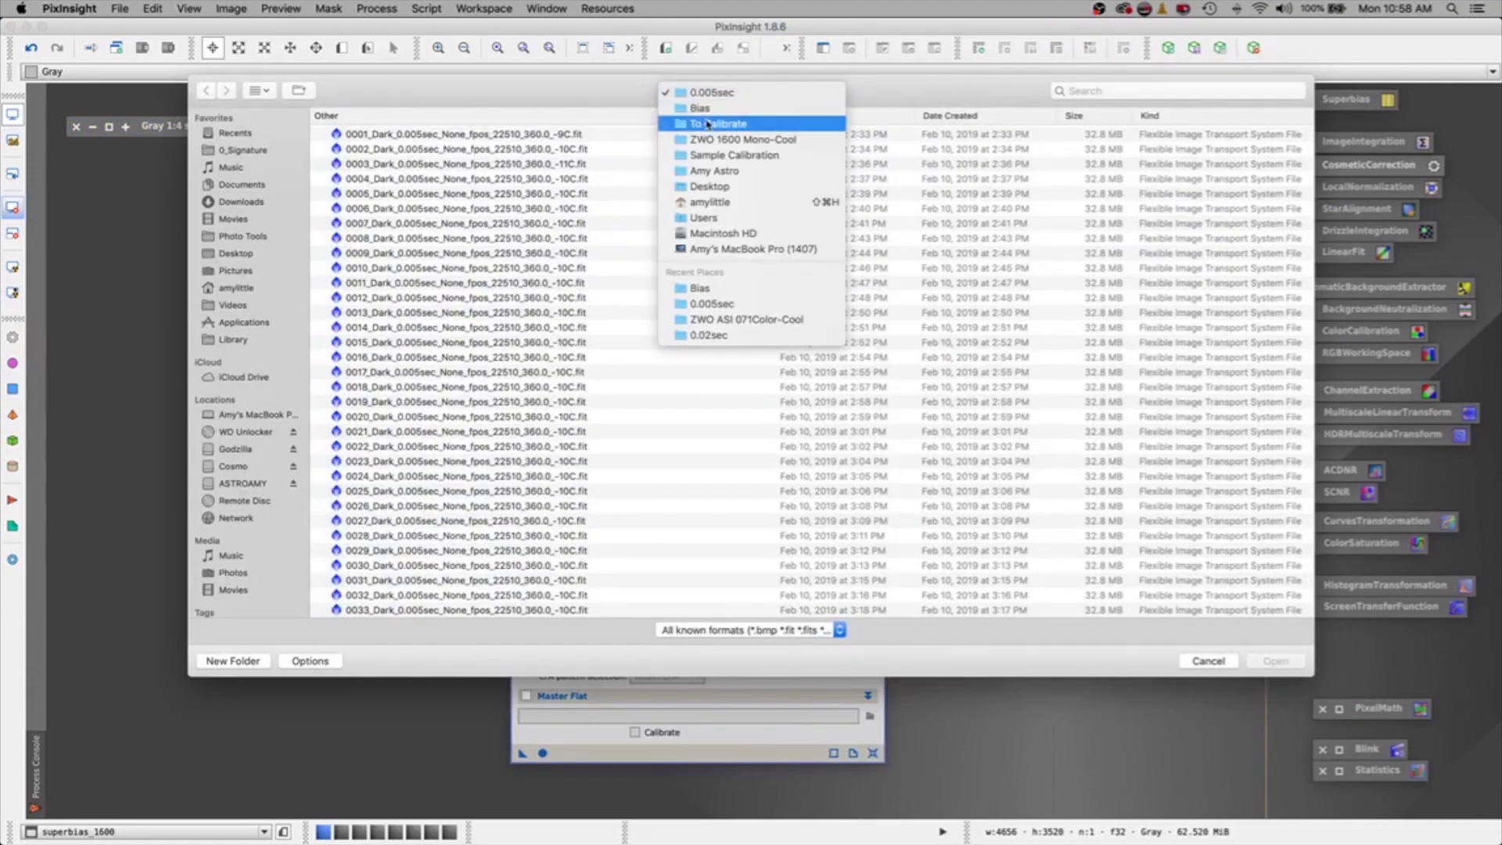
click(751, 126)
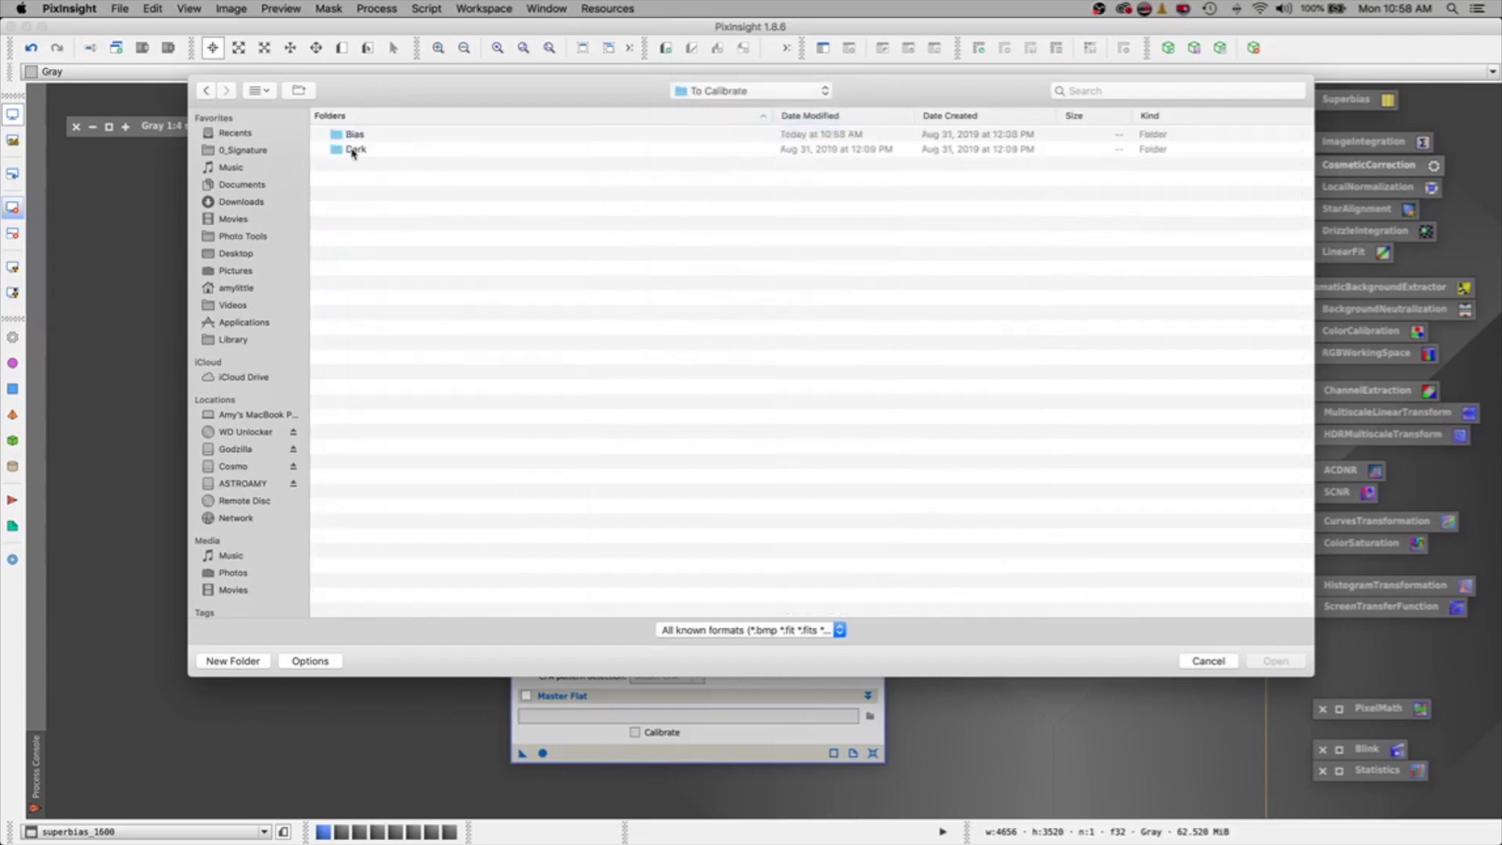
click(352, 150)
click(343, 168)
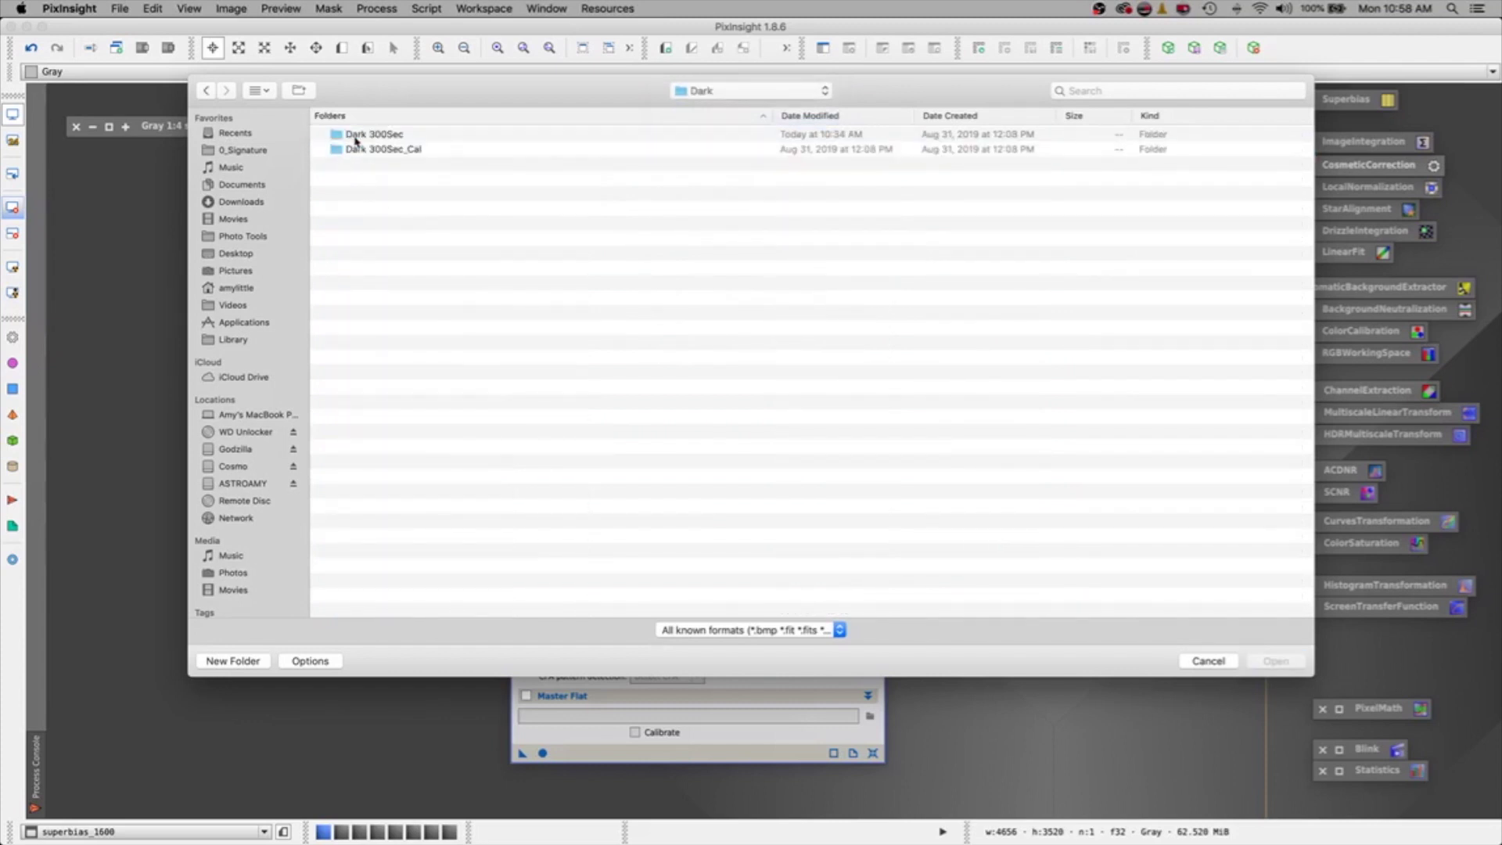
click(334, 138)
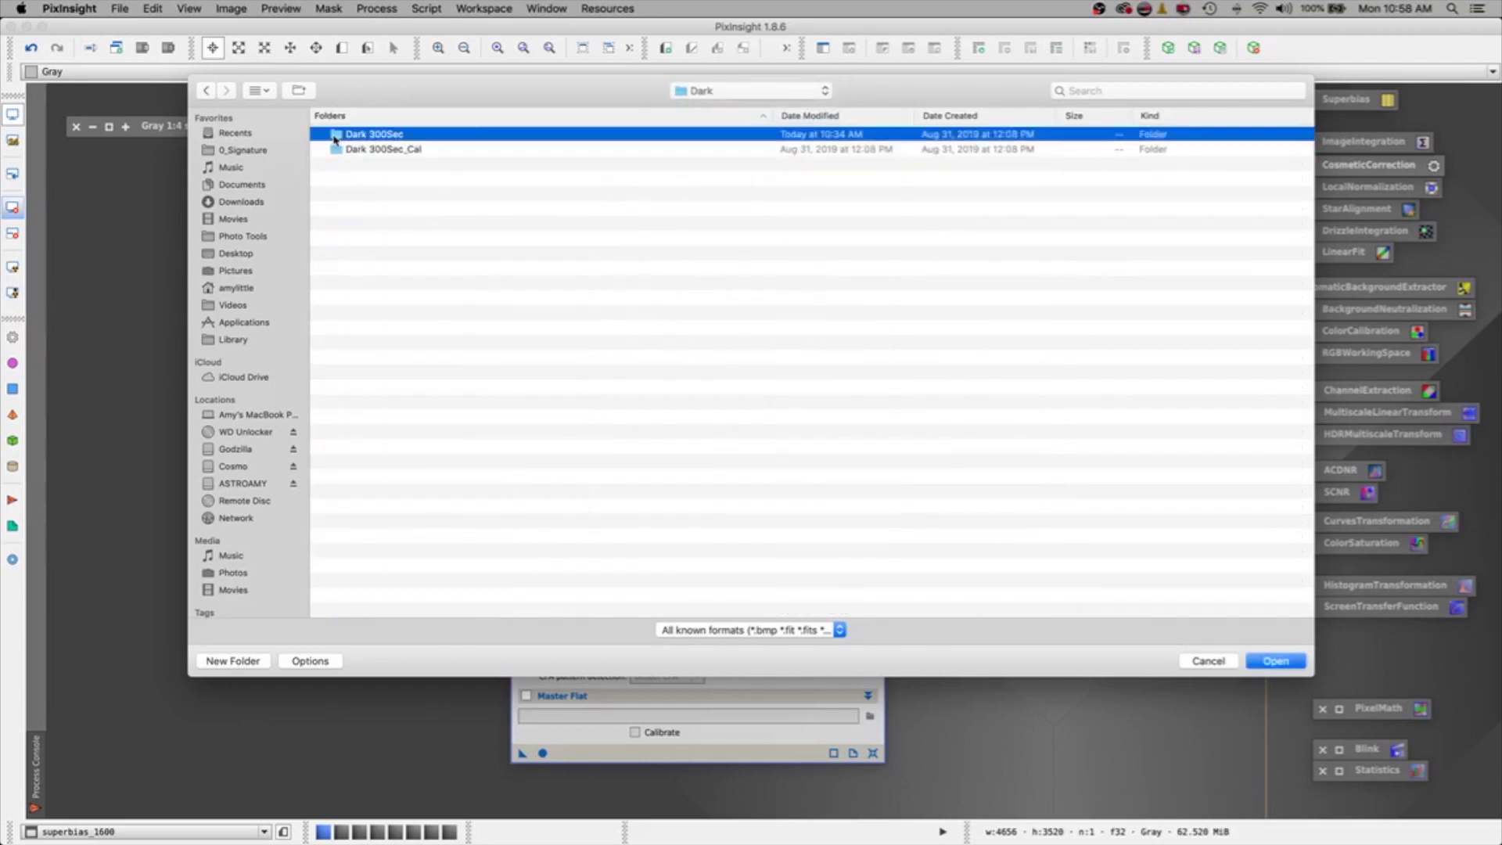
double_click(393, 134)
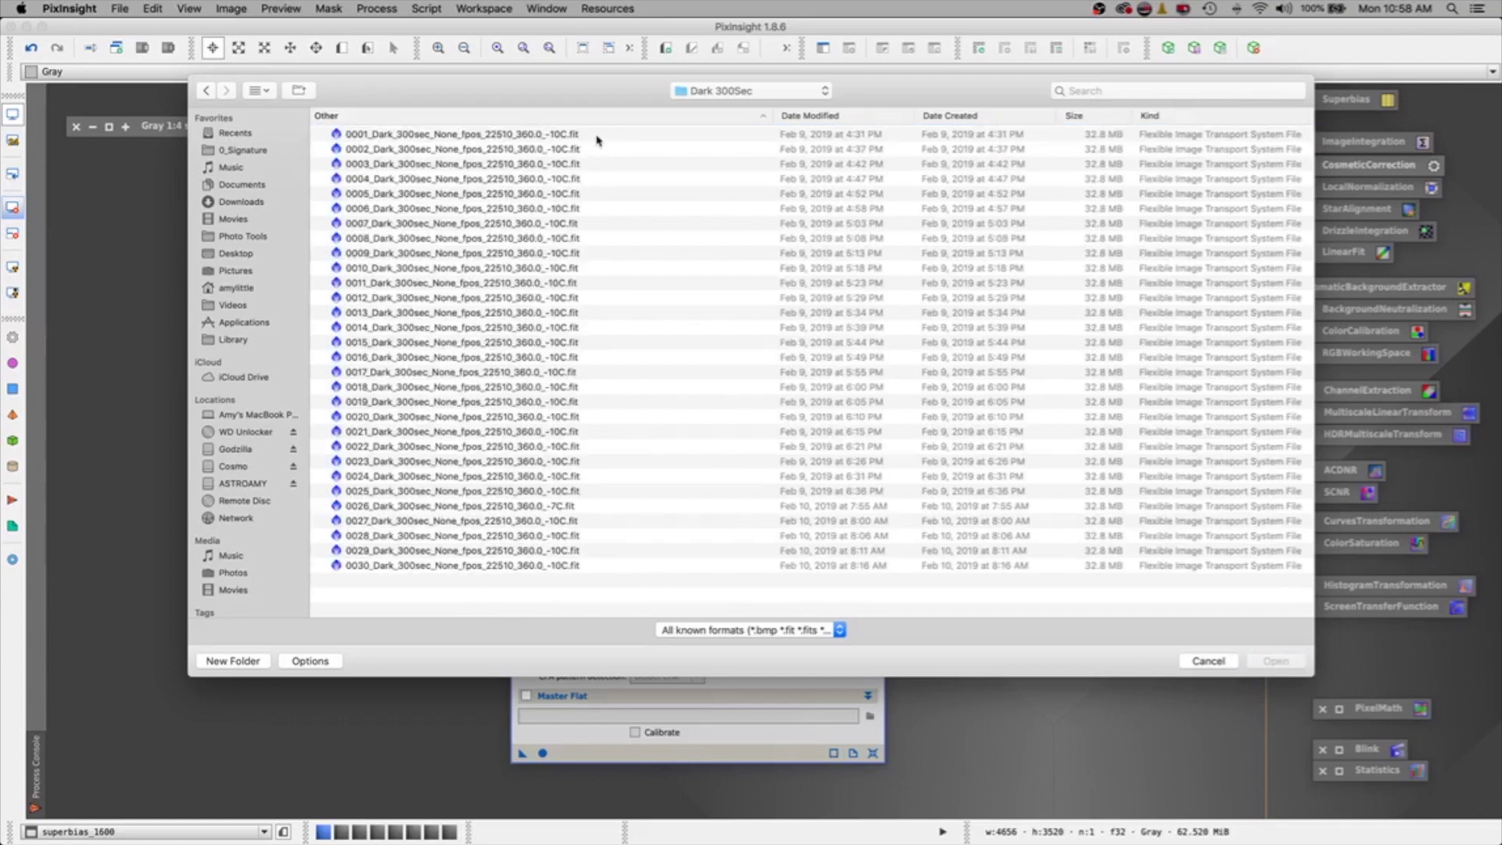
drag(601, 140, 553, 630)
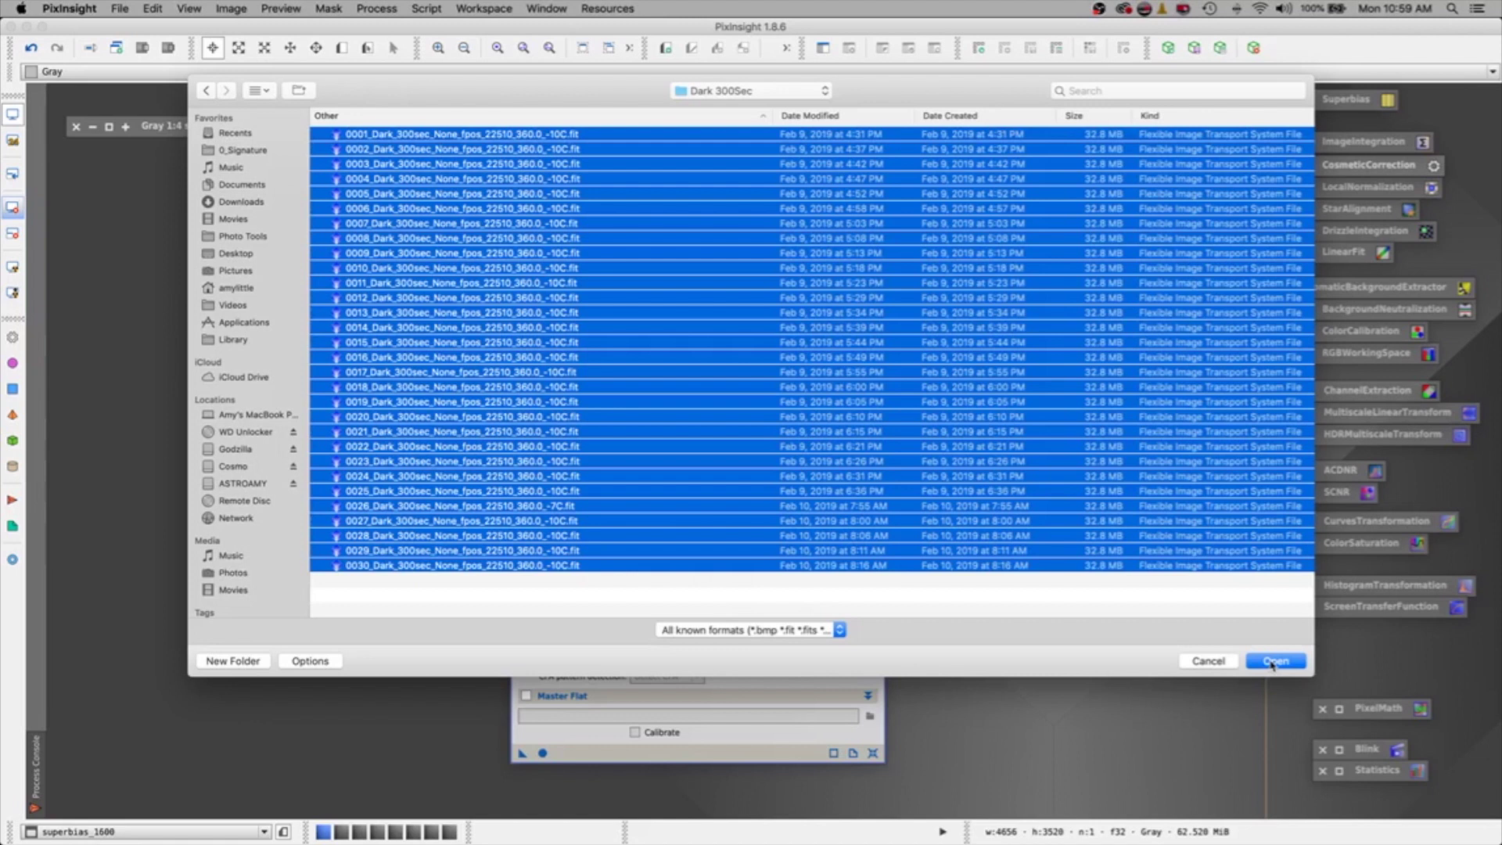
click(1273, 662)
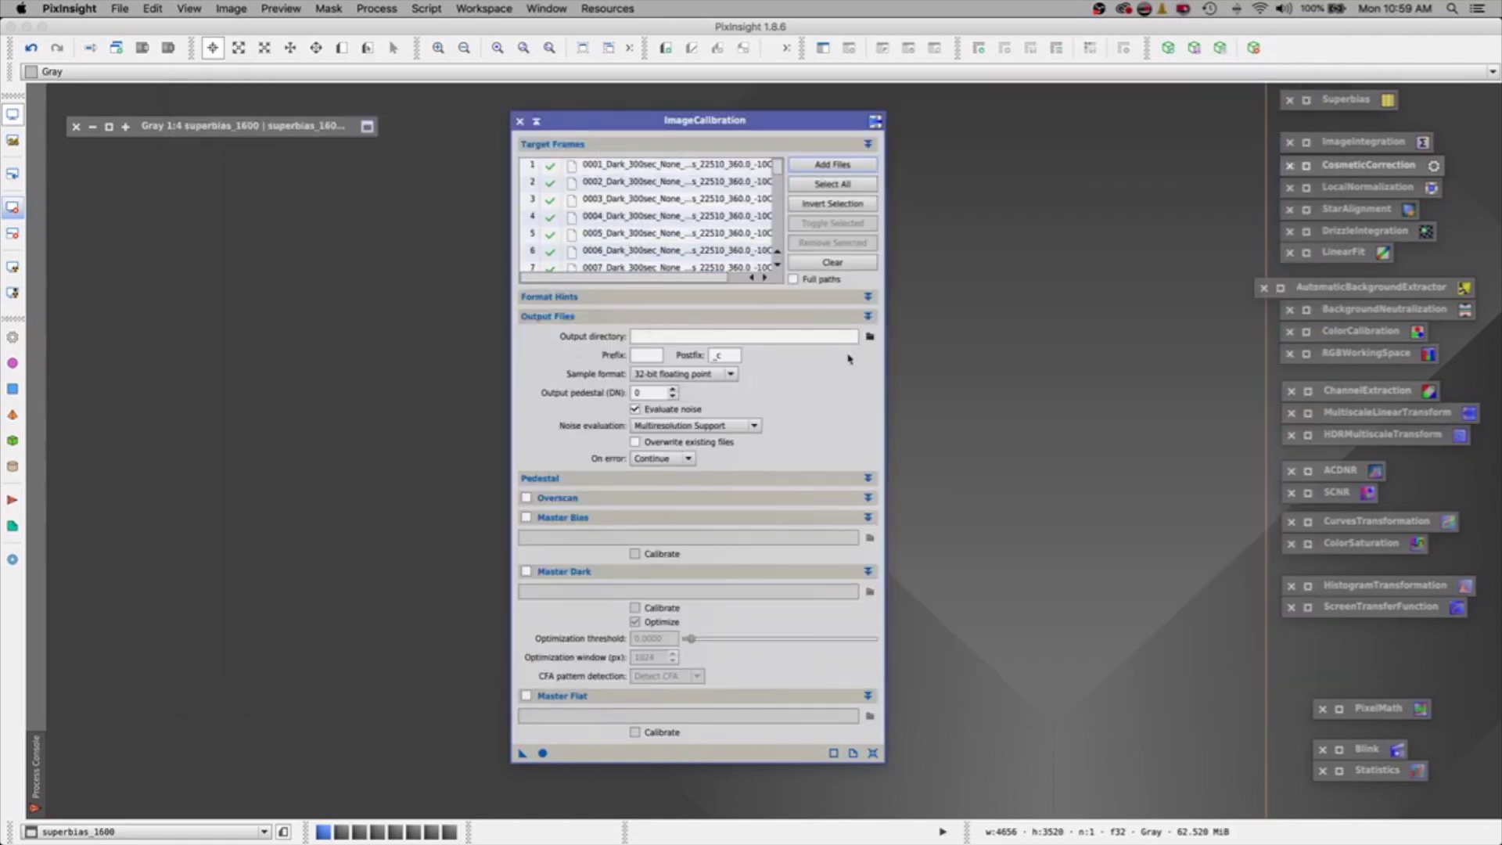
click(870, 337)
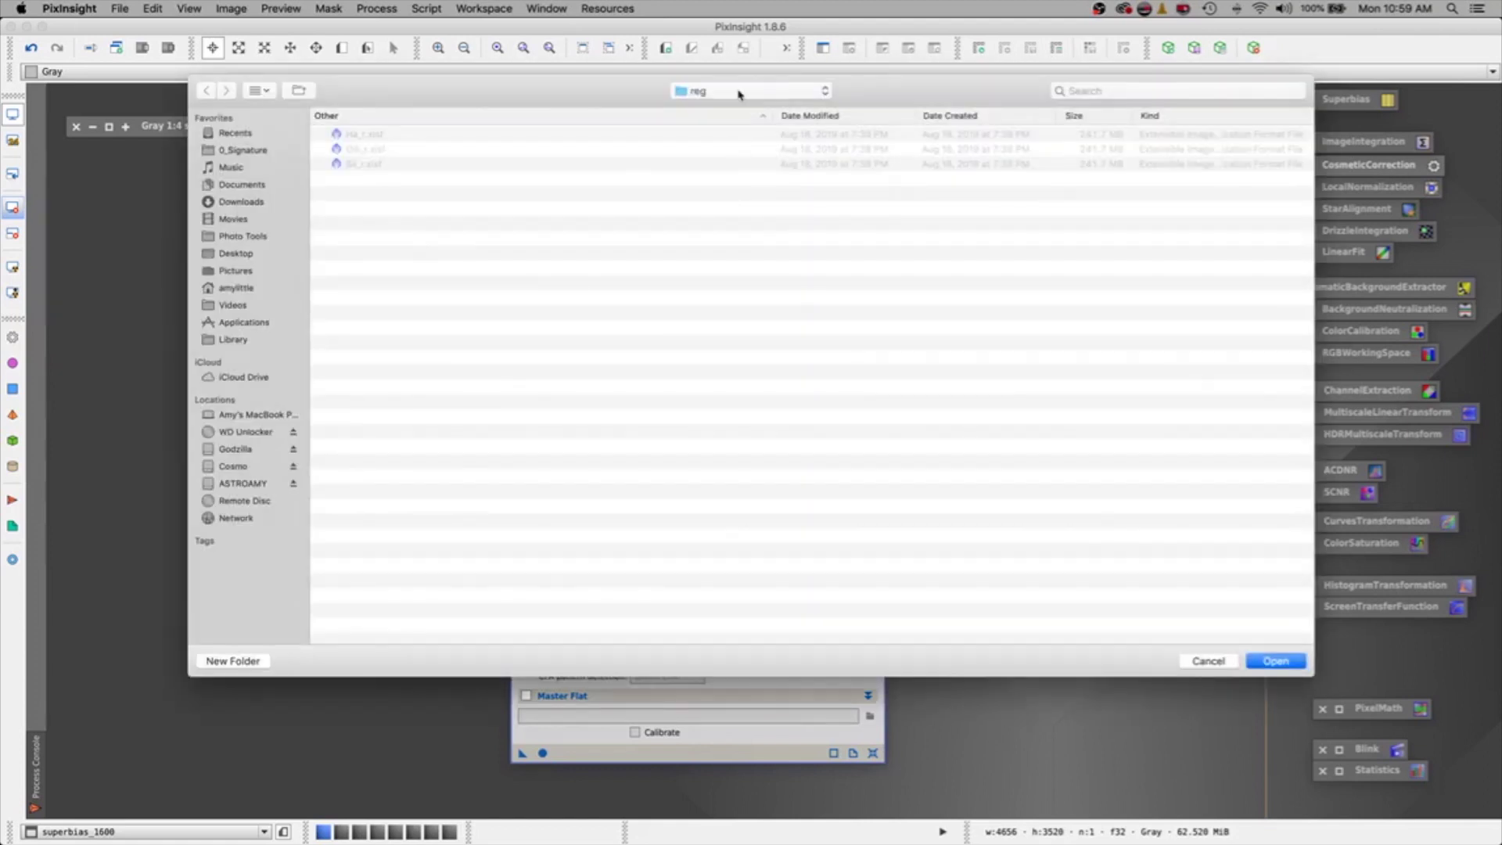
Step: Set ImageCalibration's output directory to the Dark/Dark 300Sec_Cal folder
click(737, 92)
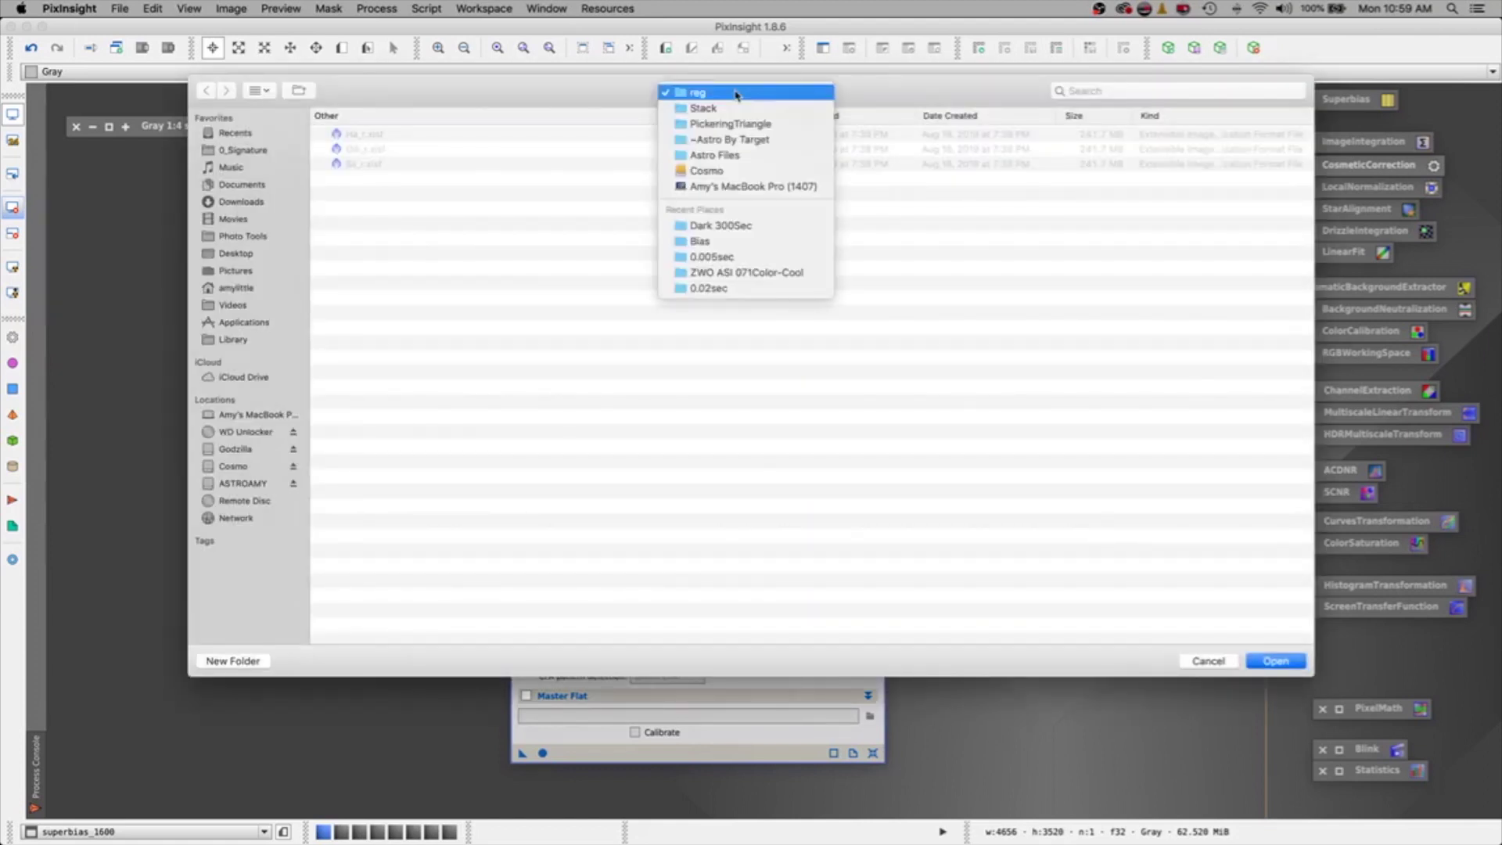
click(728, 324)
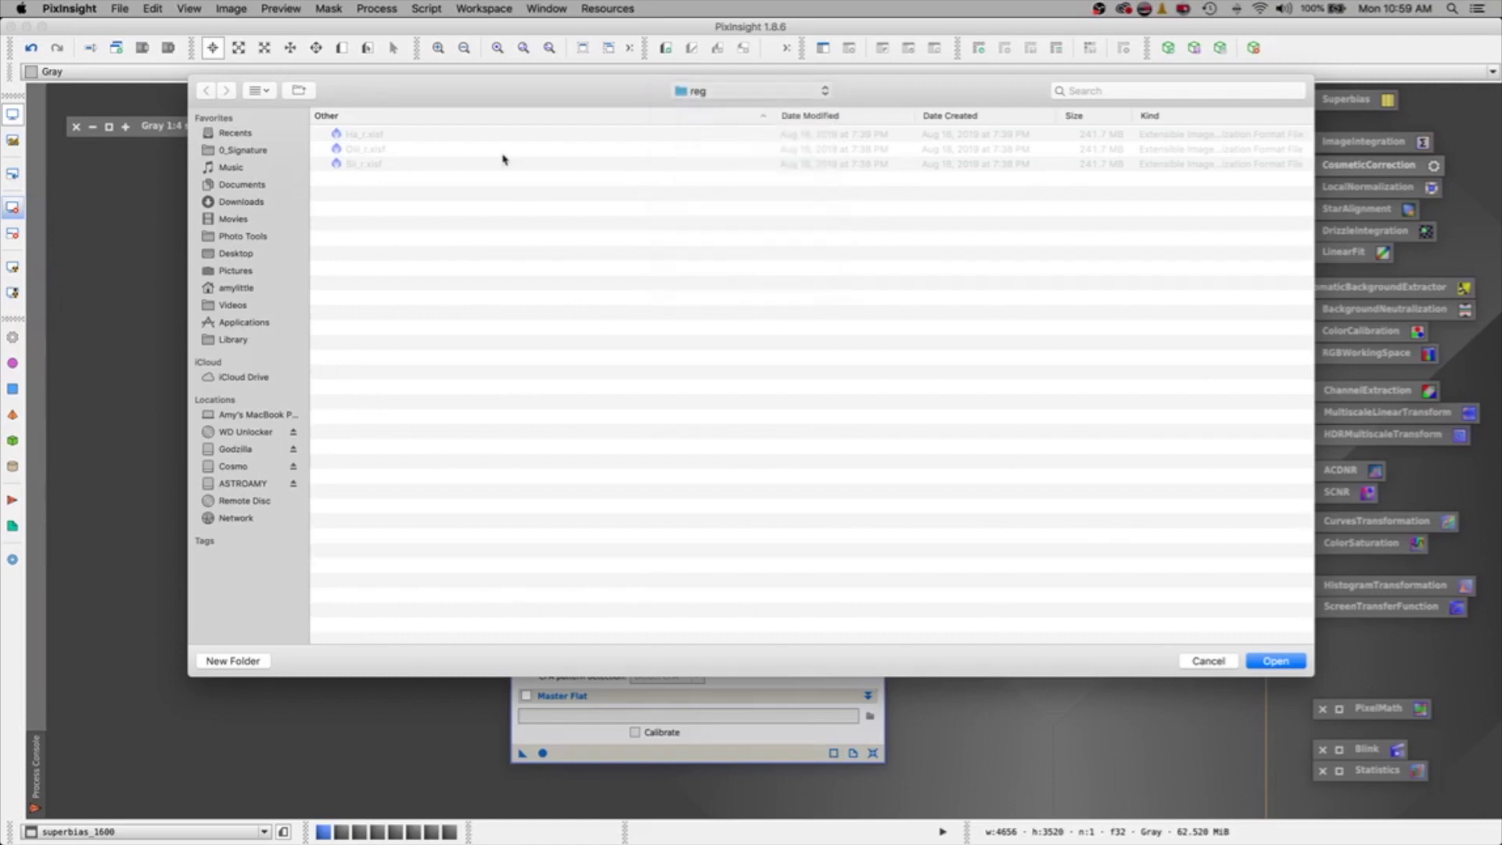
click(742, 93)
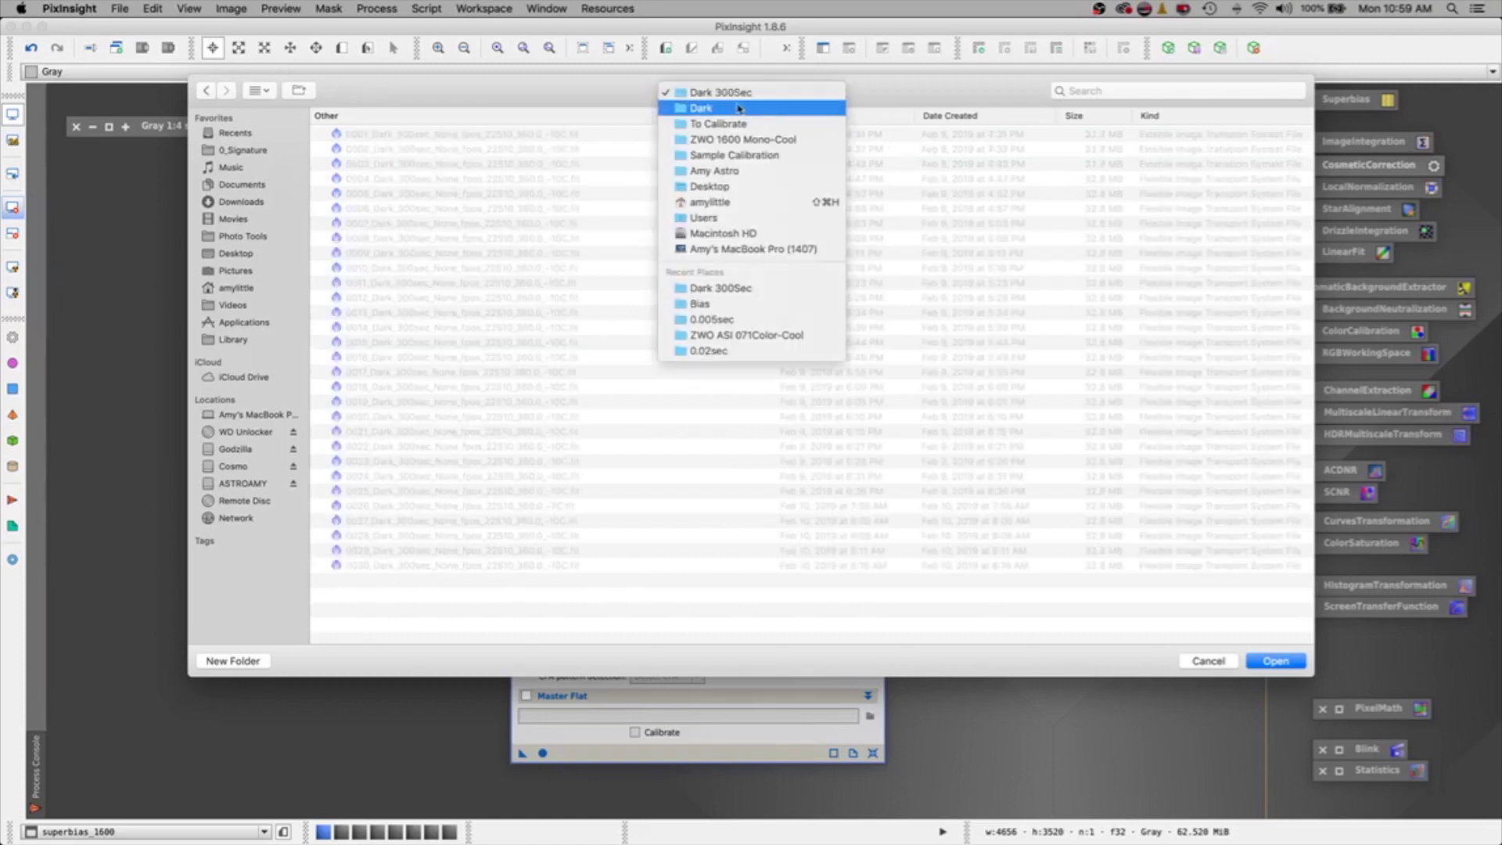
click(739, 108)
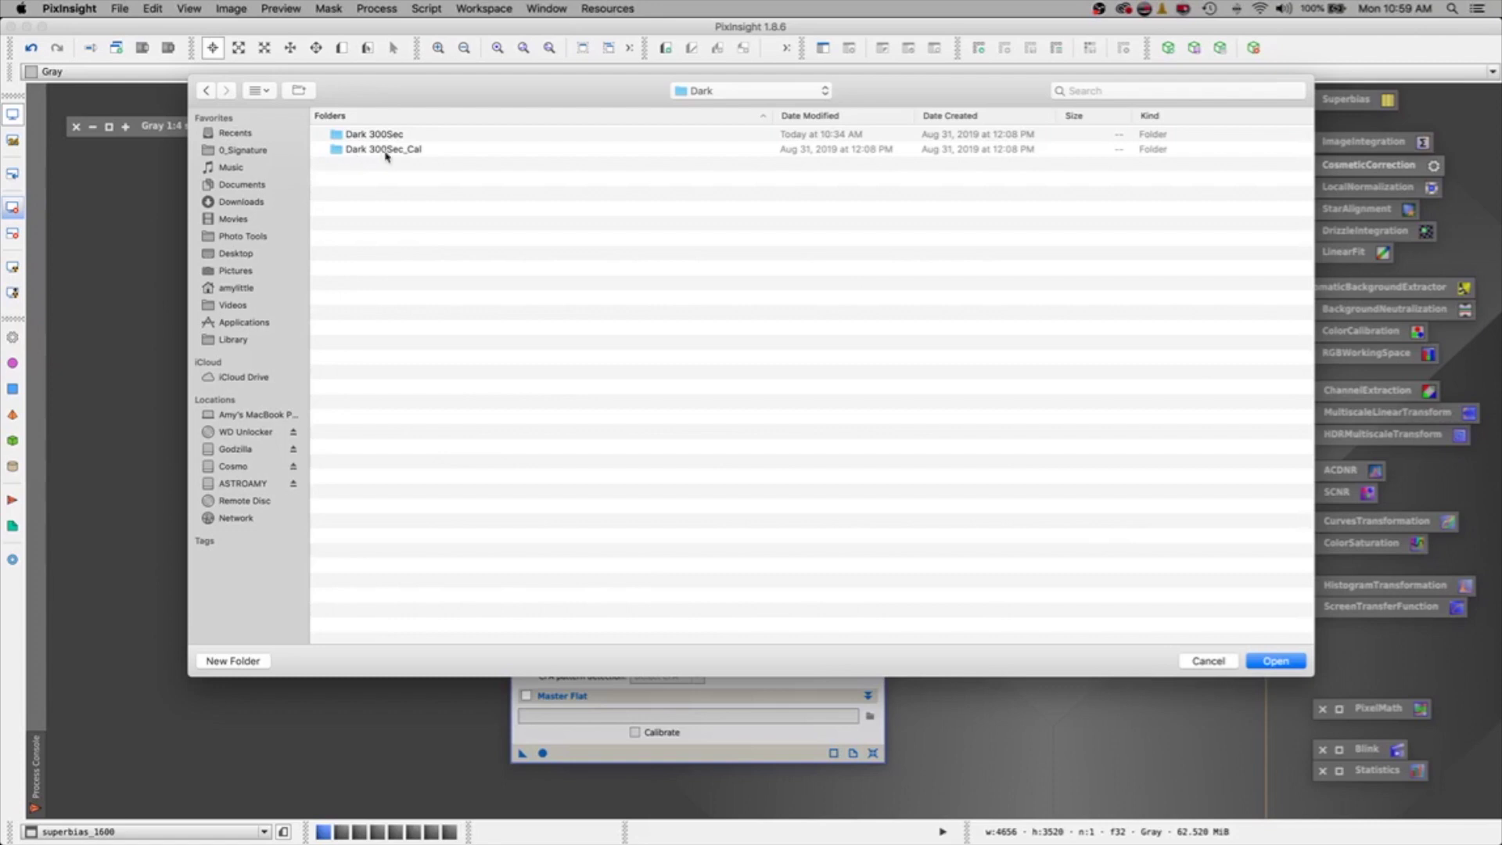
double_click(352, 156)
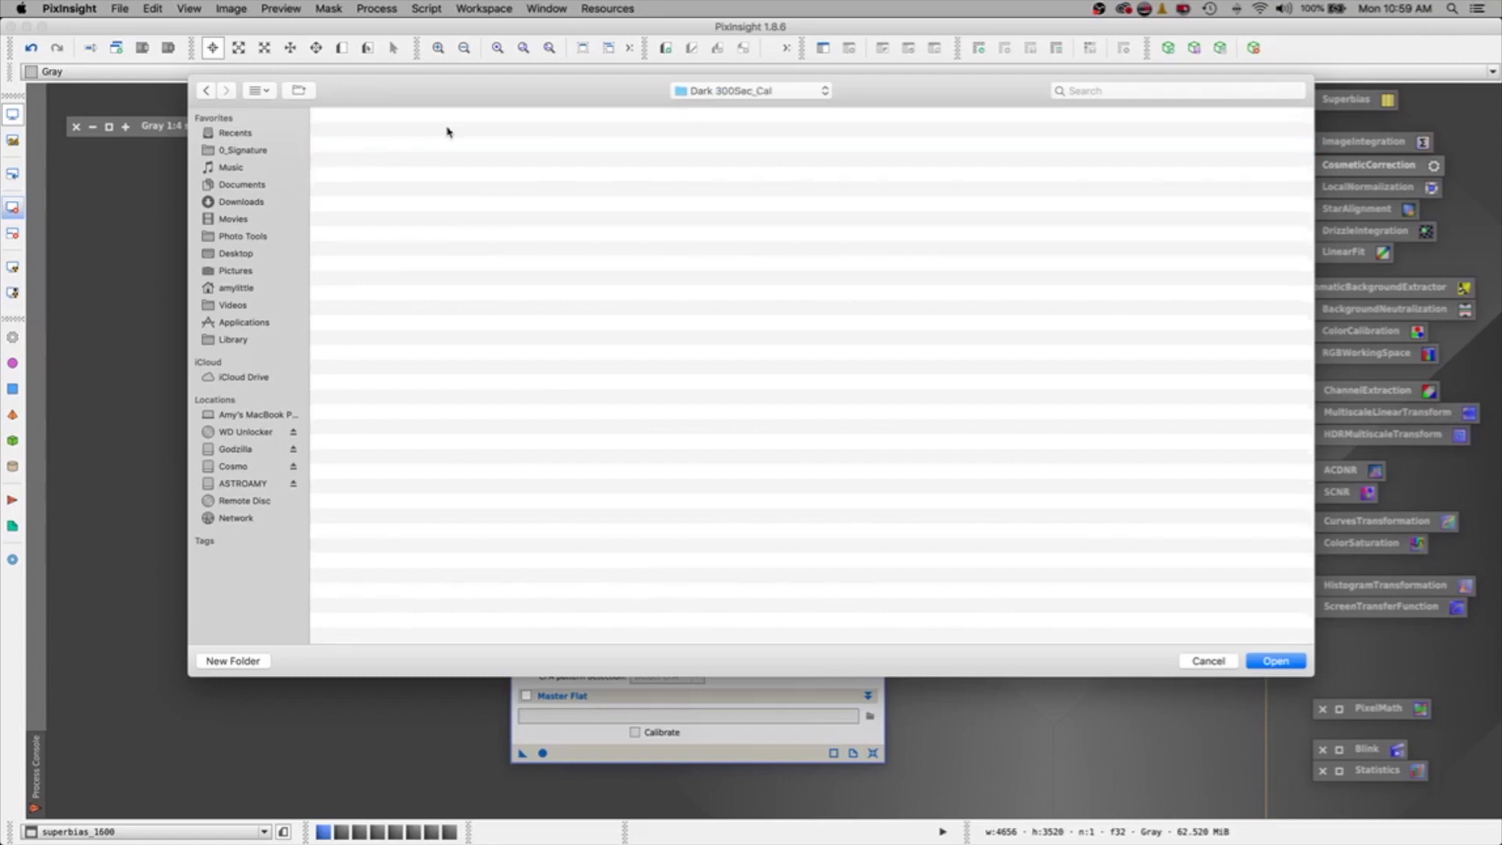
click(1269, 667)
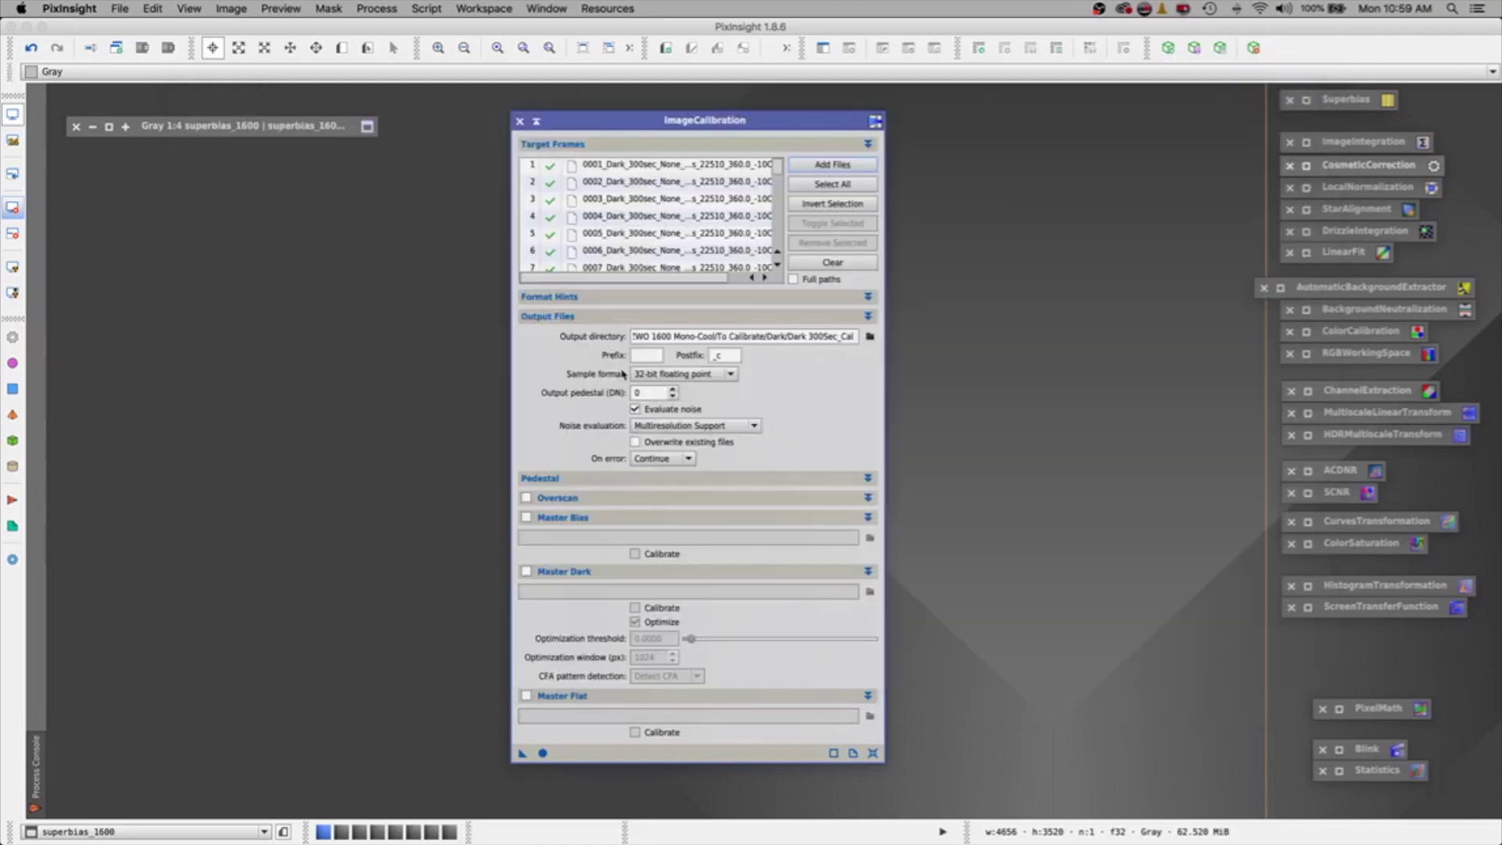
Step: Collapse Output Files and enable and expand the Master Bias section
click(601, 317)
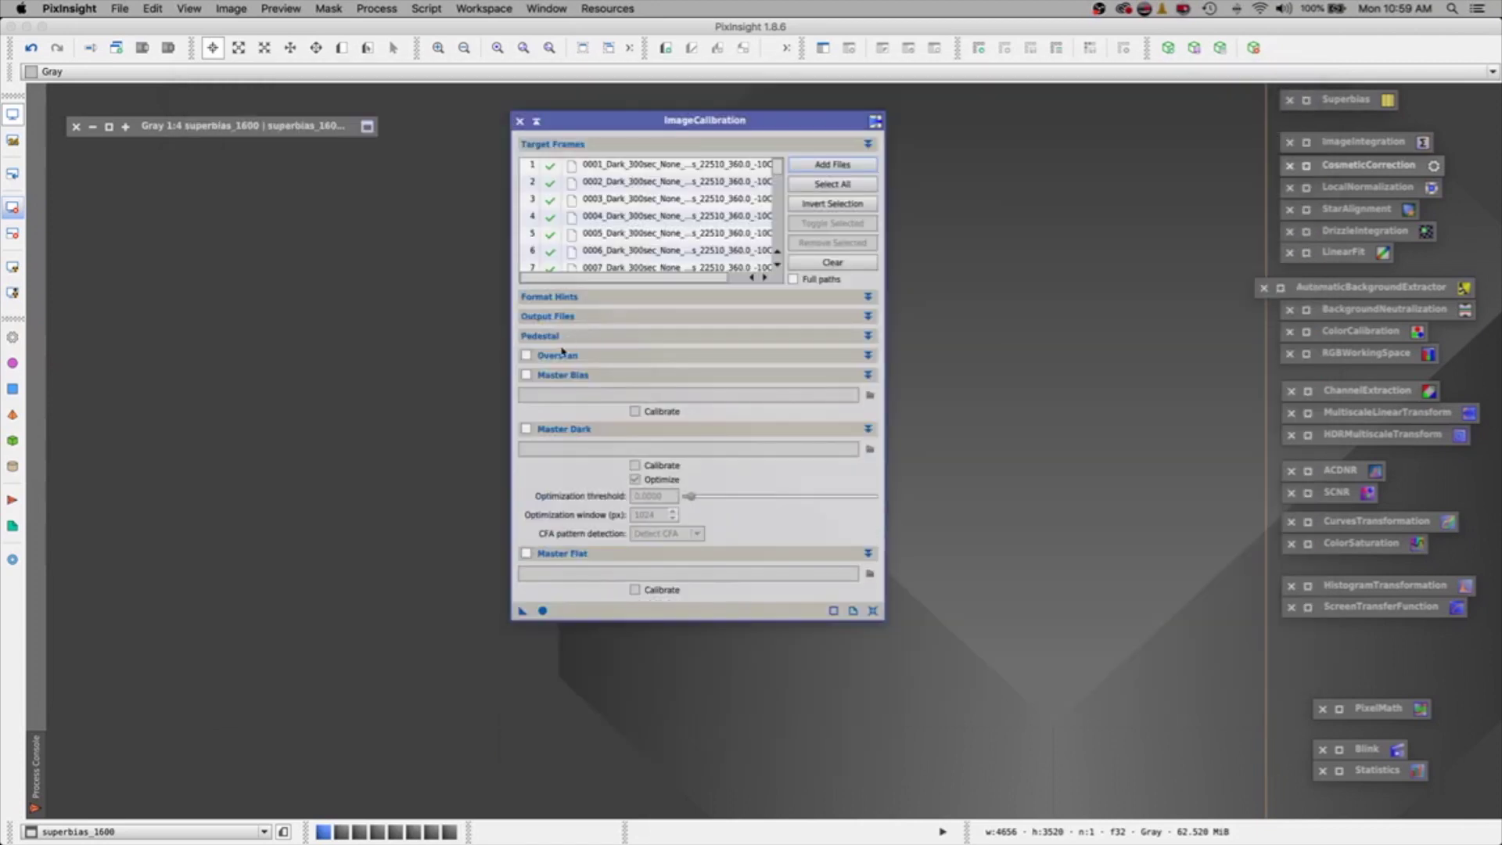
click(601, 360)
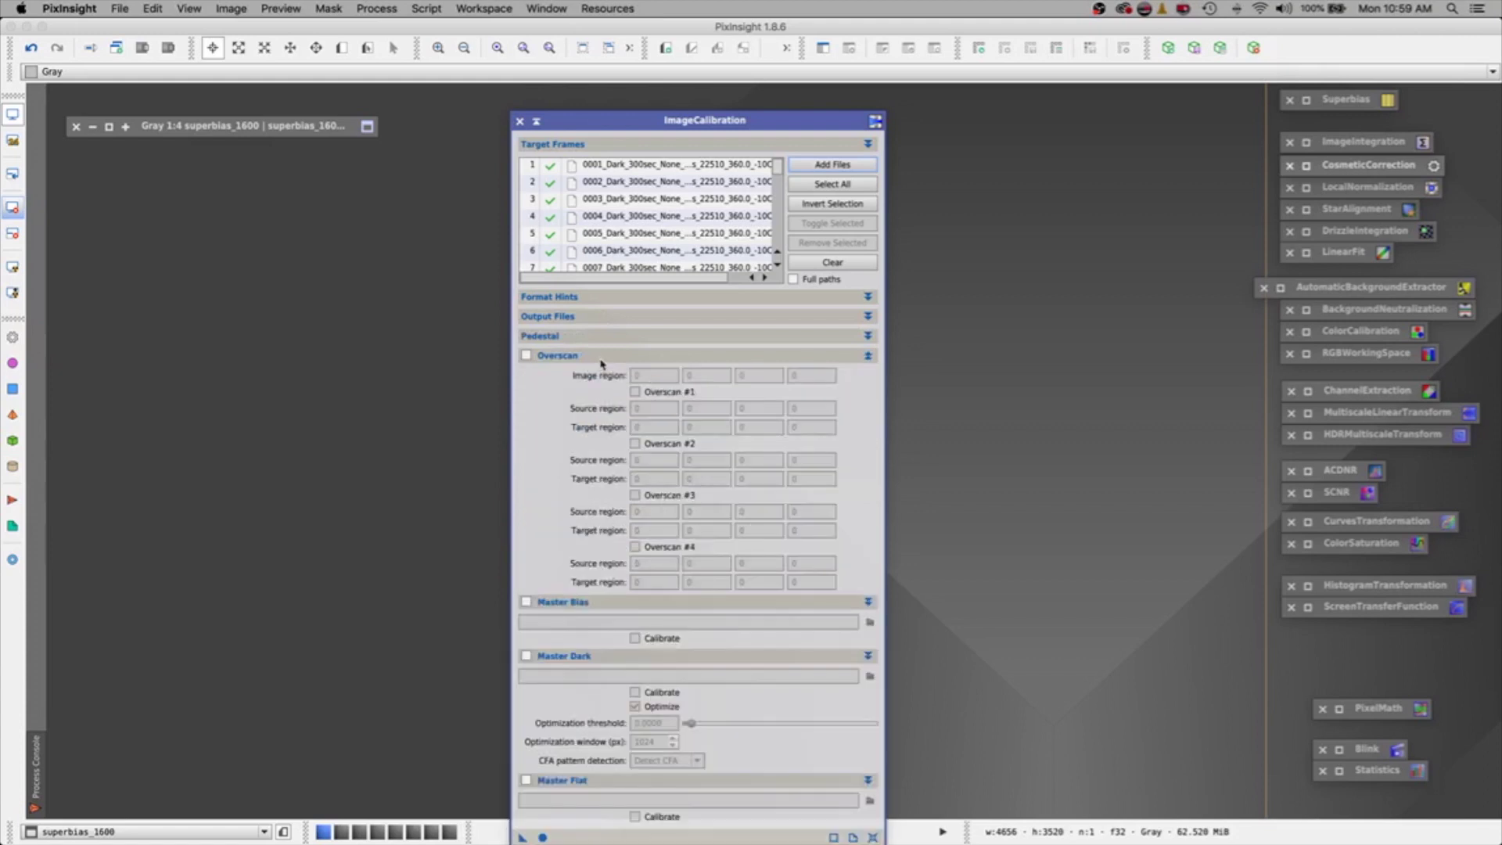
click(601, 361)
click(630, 381)
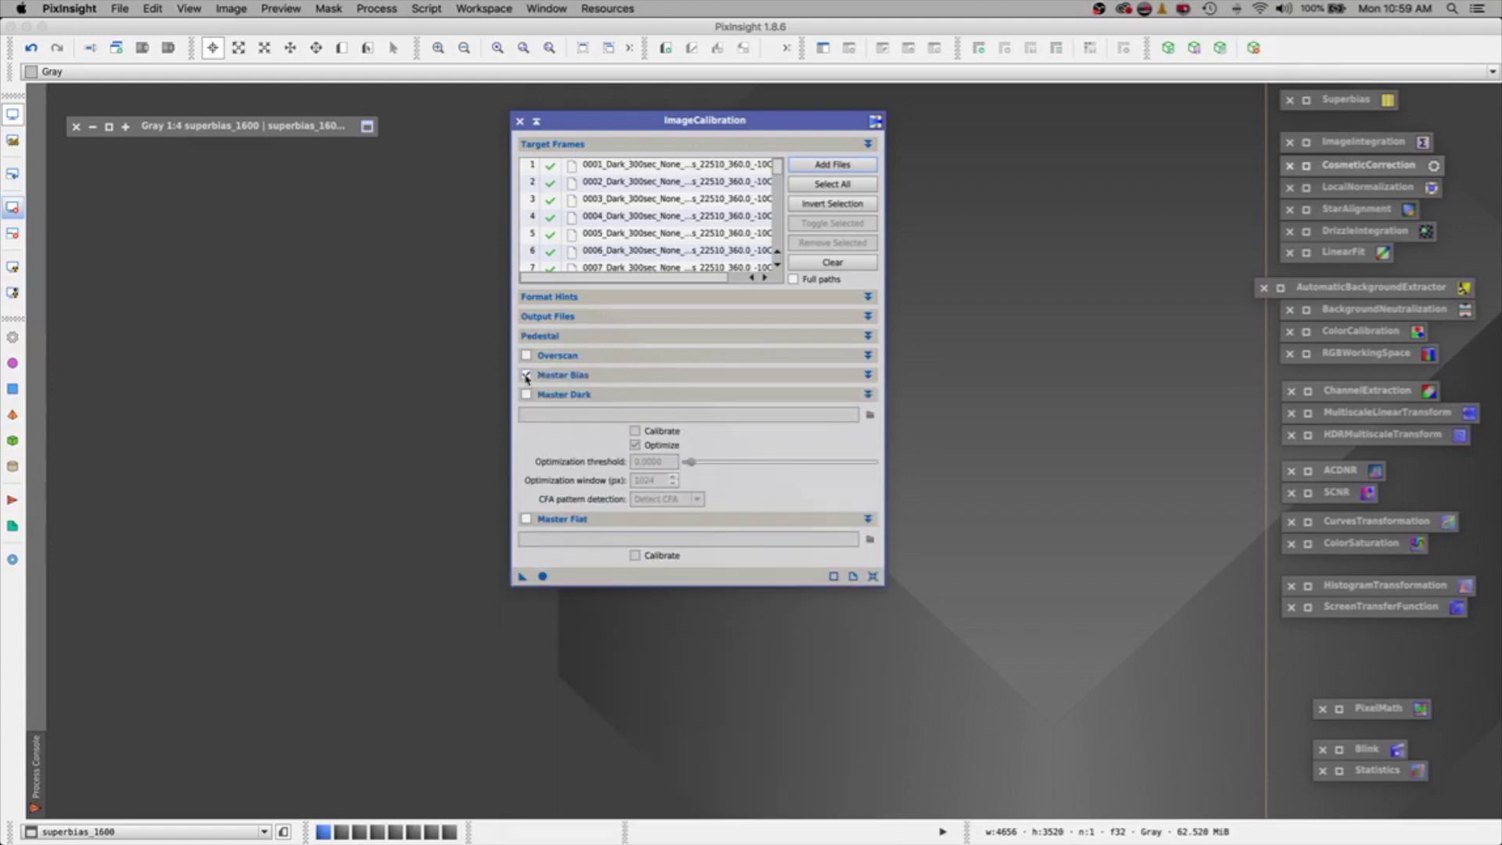
click(627, 382)
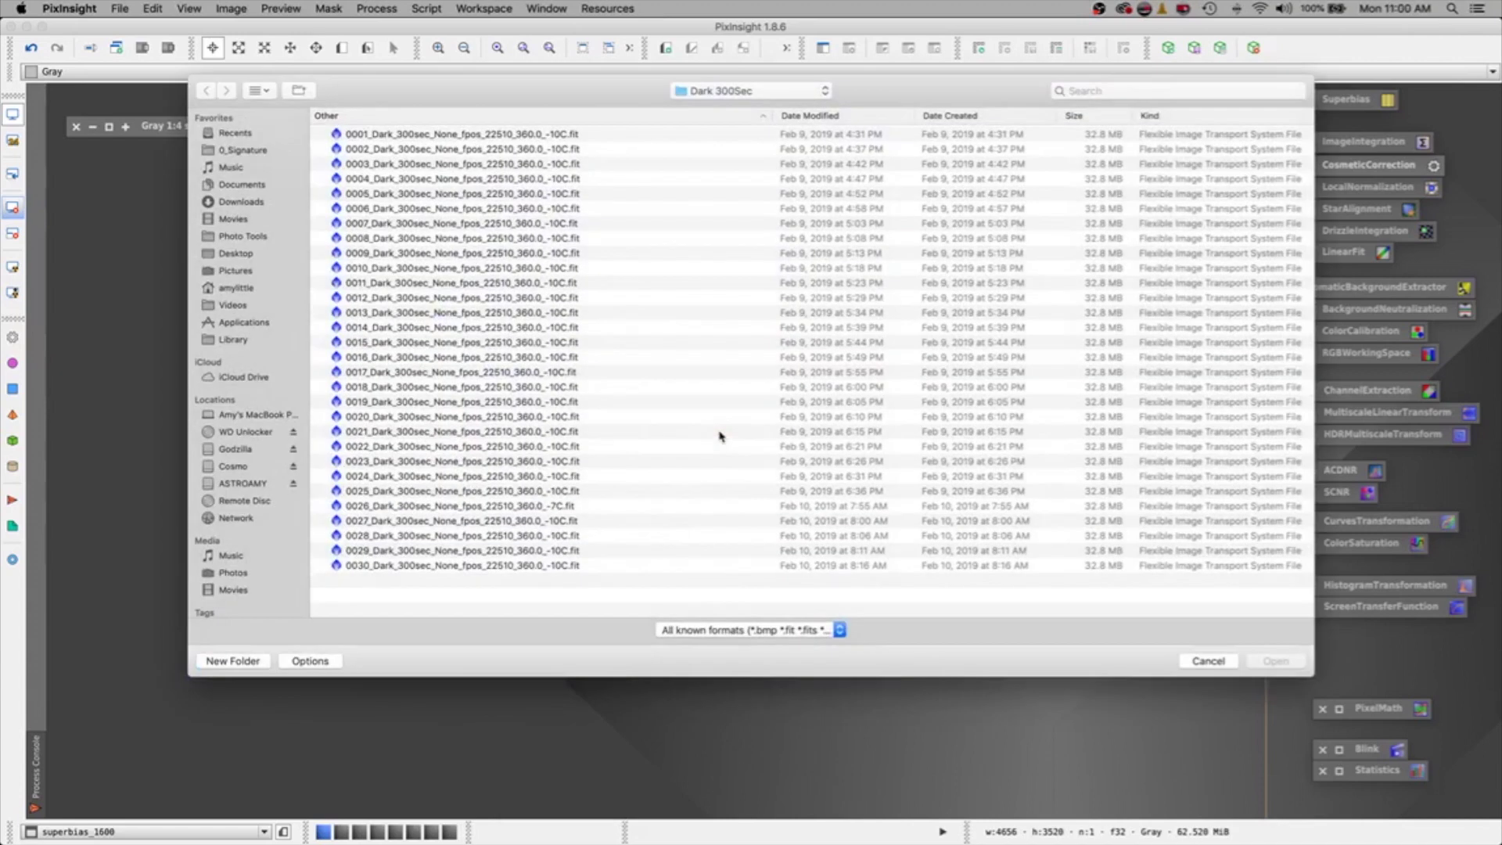
Step: Load superbias_1600.xisf from To Calibrate/Bias as the master bias and apply calibration globally
click(726, 94)
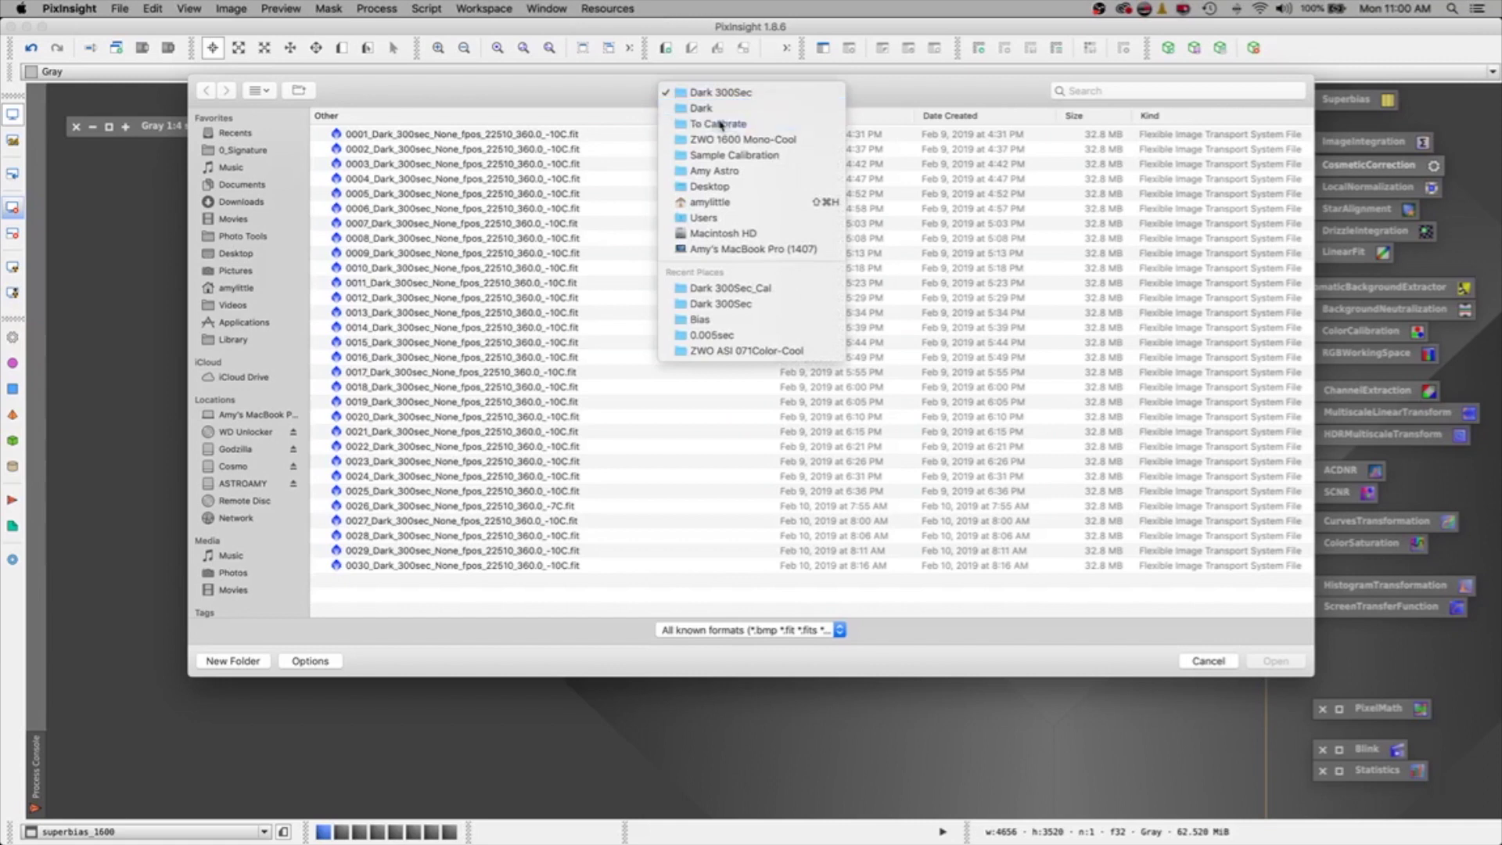
click(726, 124)
click(349, 138)
double_click(349, 141)
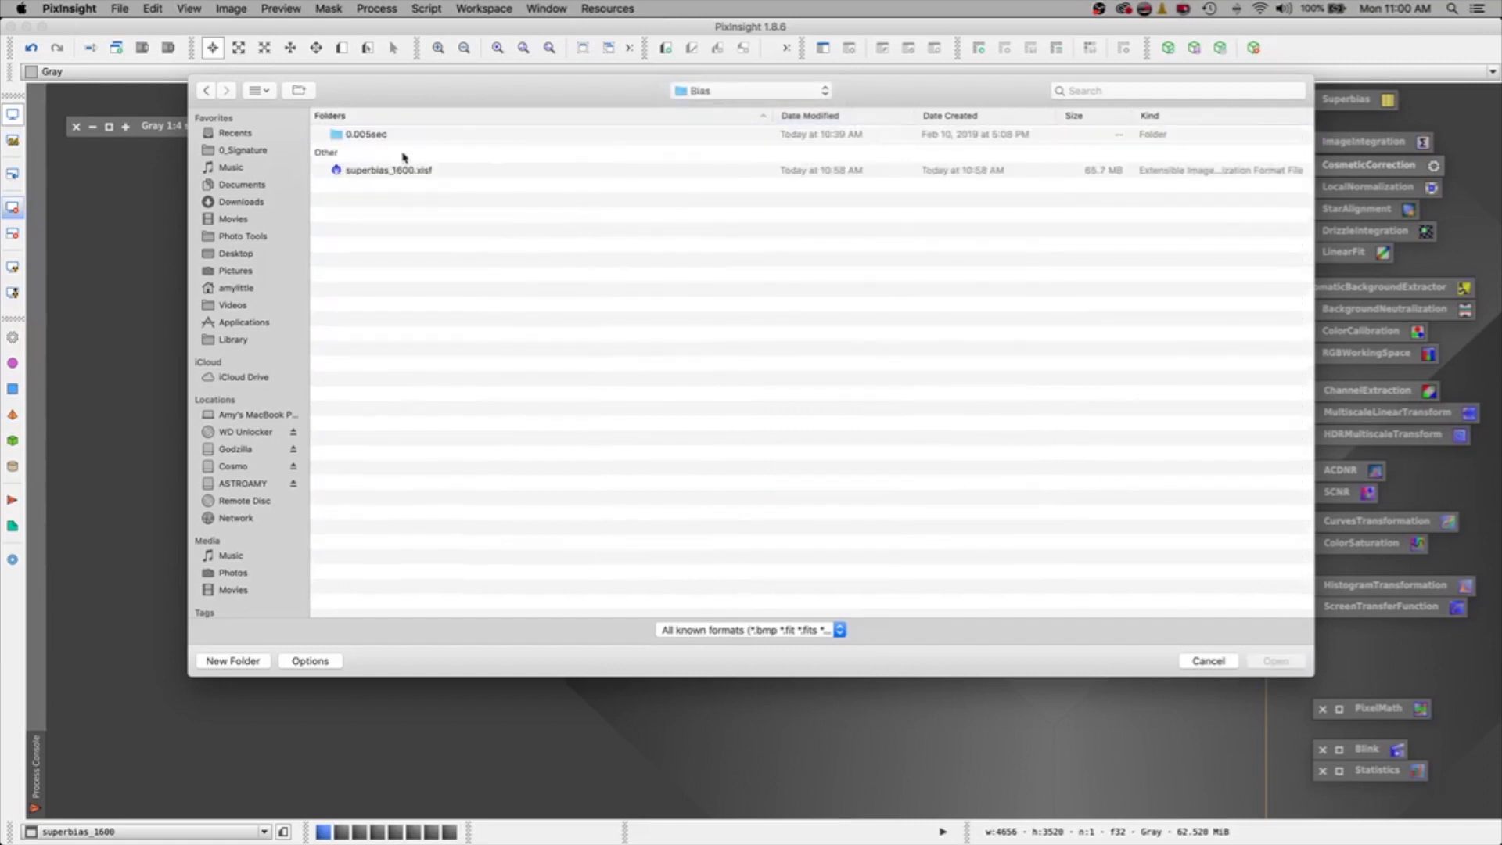
click(370, 176)
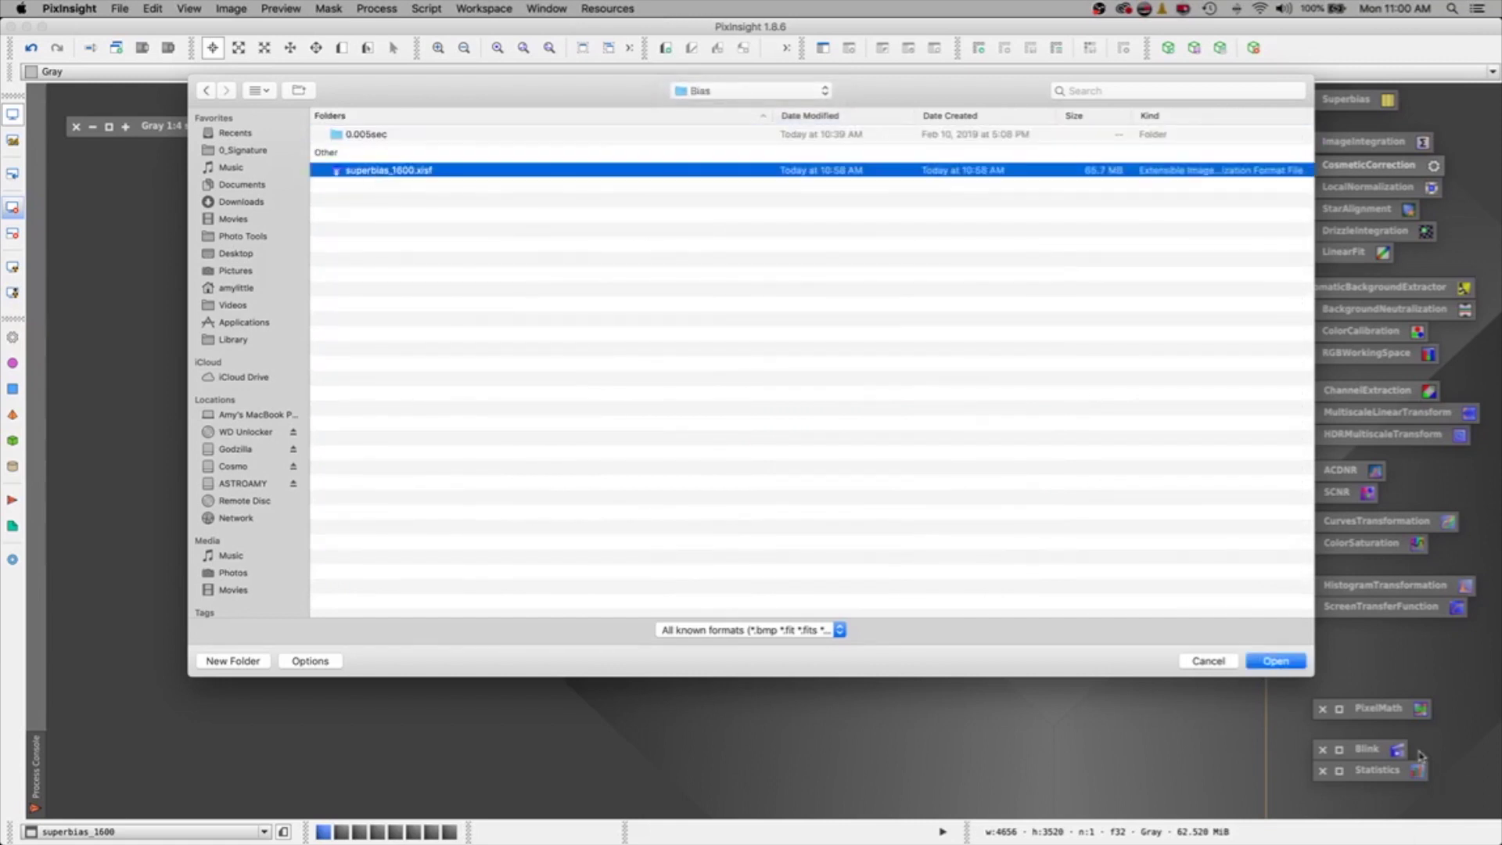
click(1259, 661)
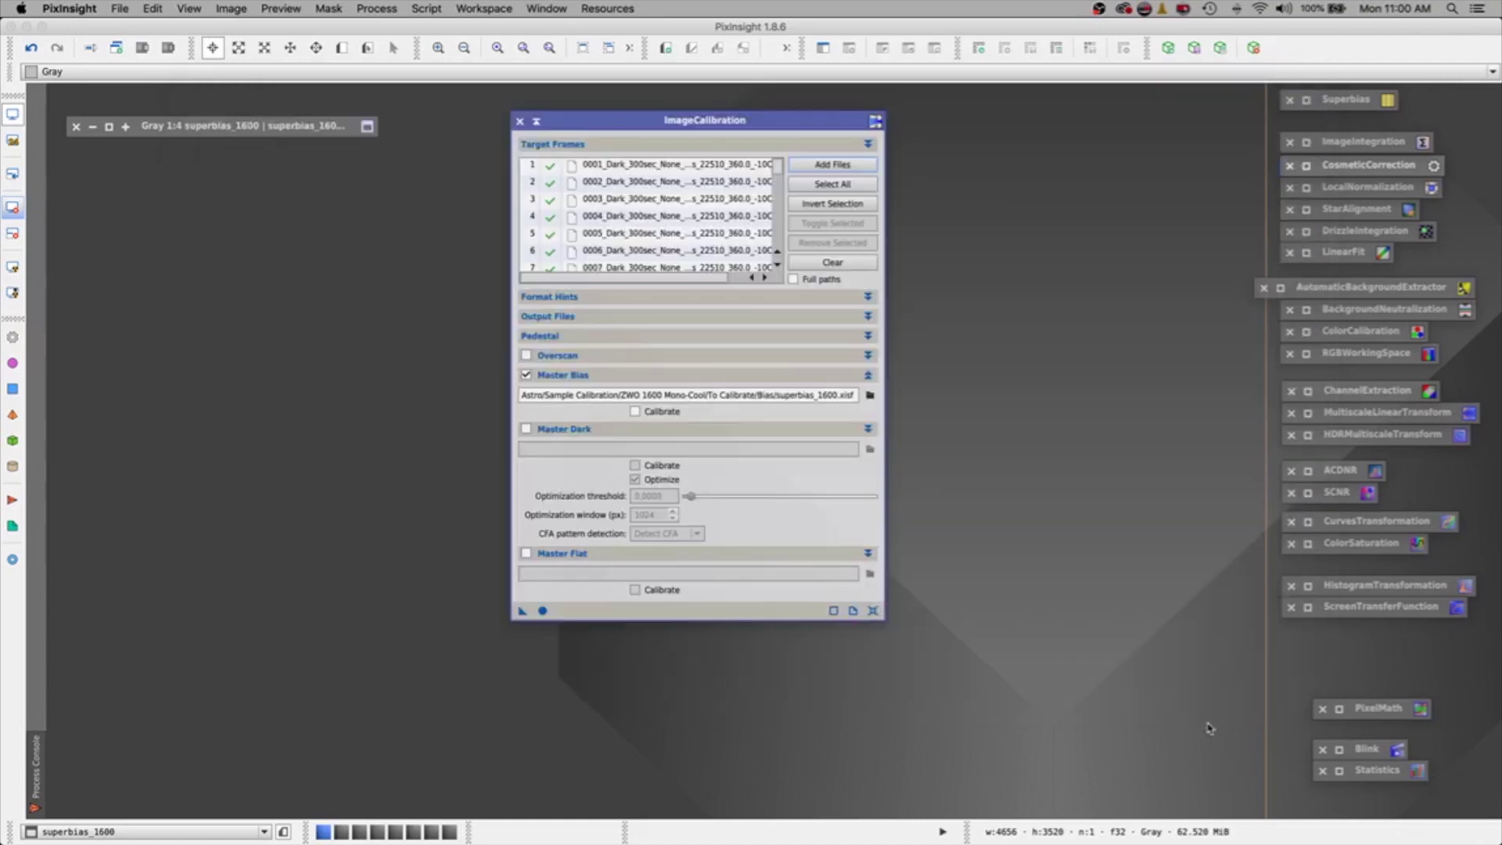
click(562, 429)
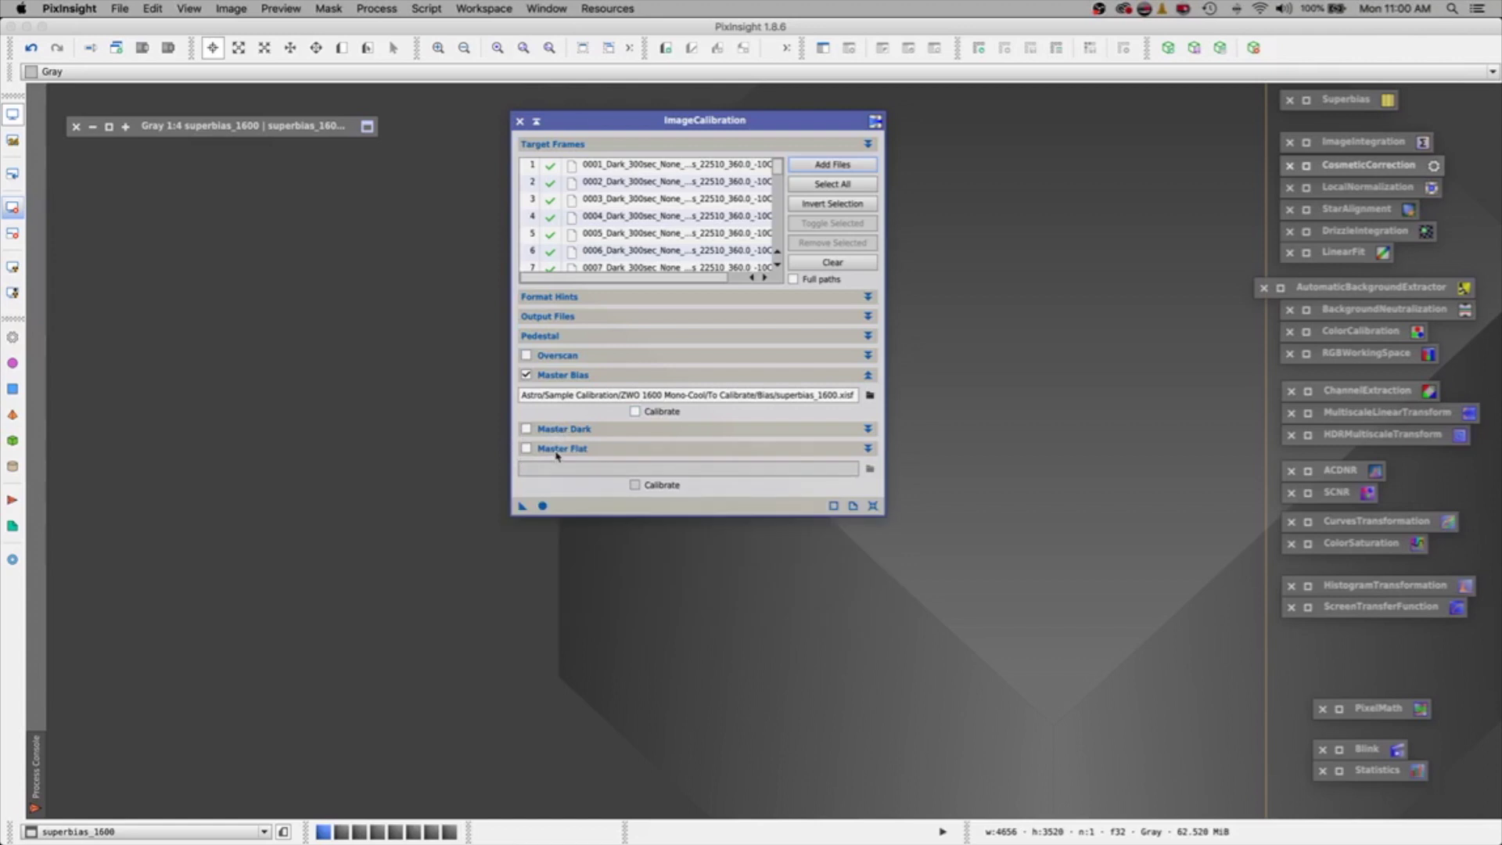
click(542, 507)
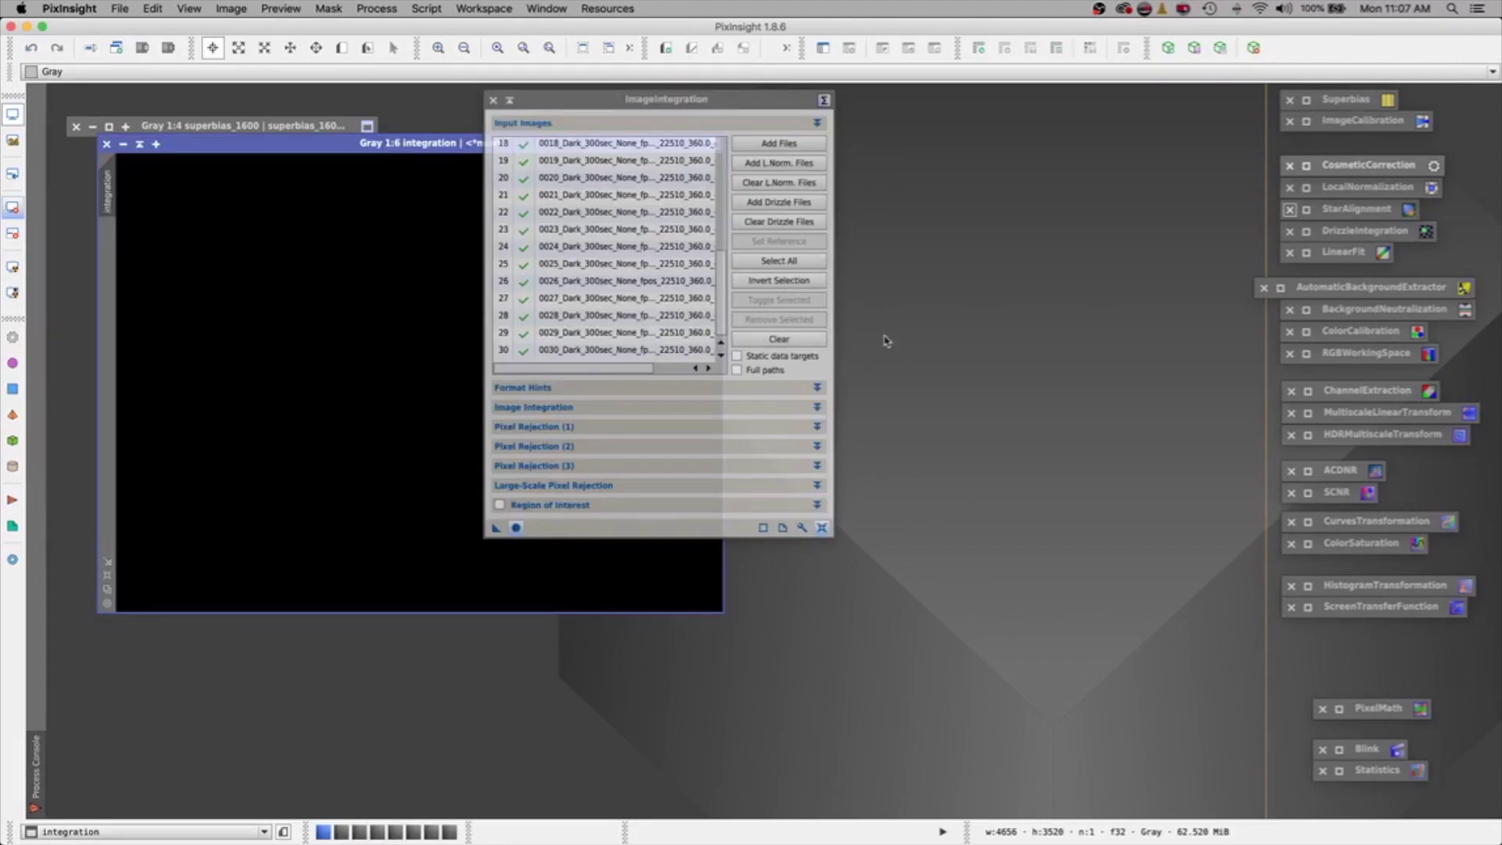
Step: Iconize ImageIntegration, fit the 4656×3520 integrated dark to its window, and apply an STF auto-stretch
click(511, 101)
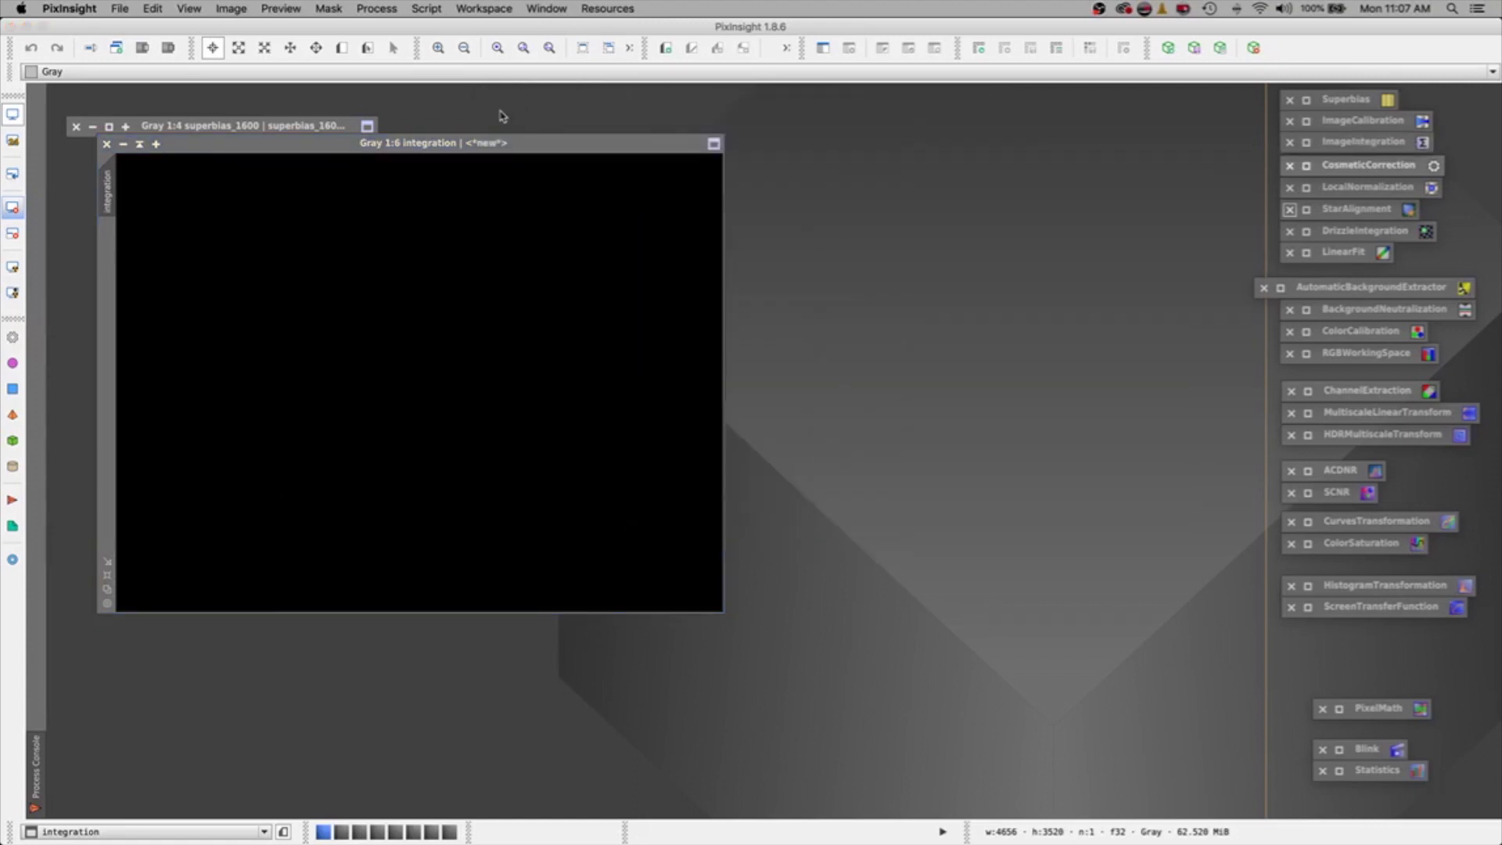
drag(426, 149, 556, 130)
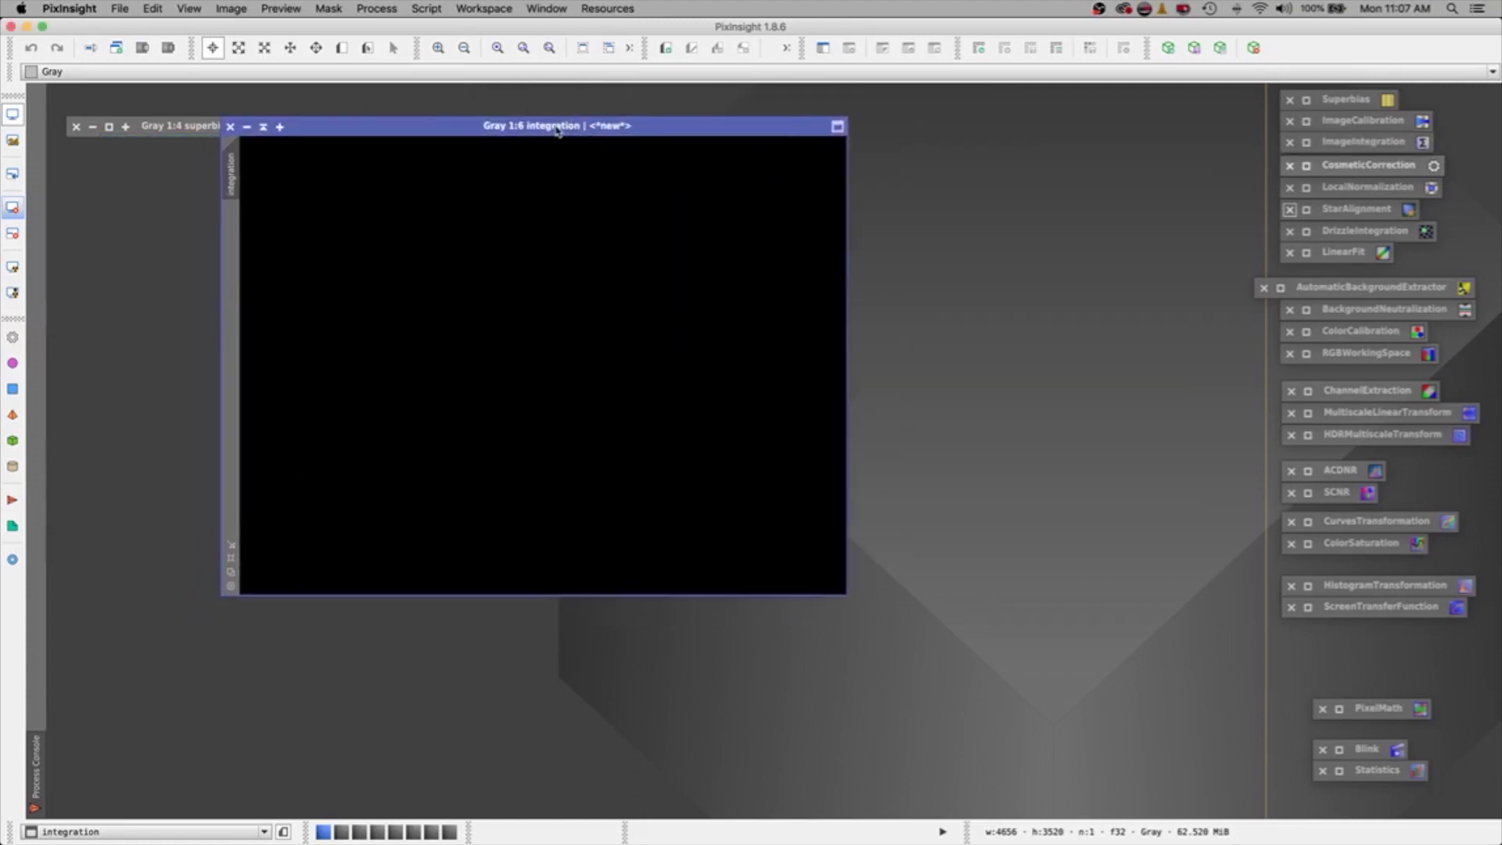
click(583, 47)
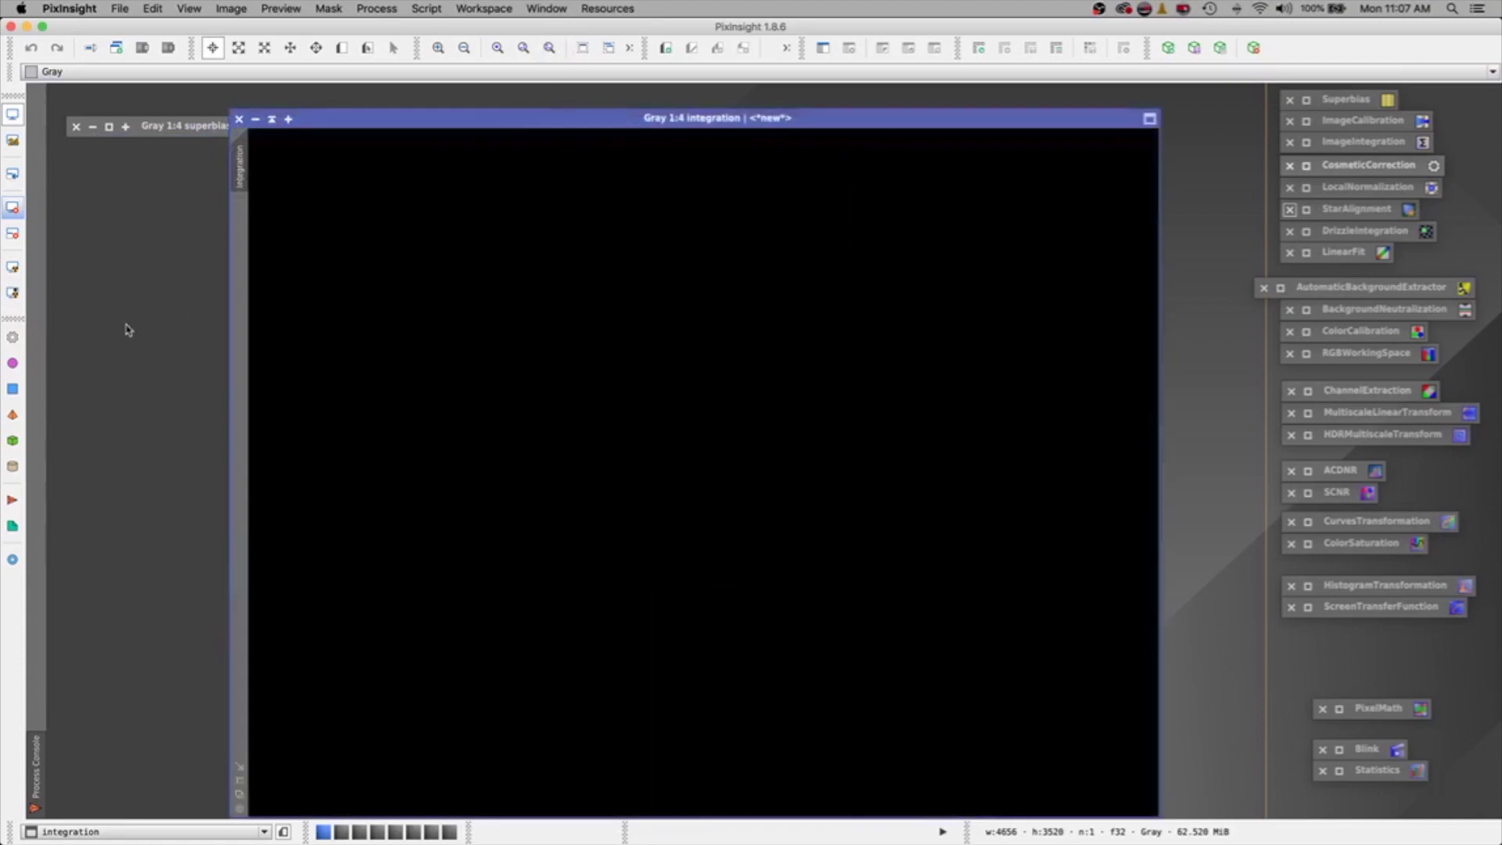
click(11, 270)
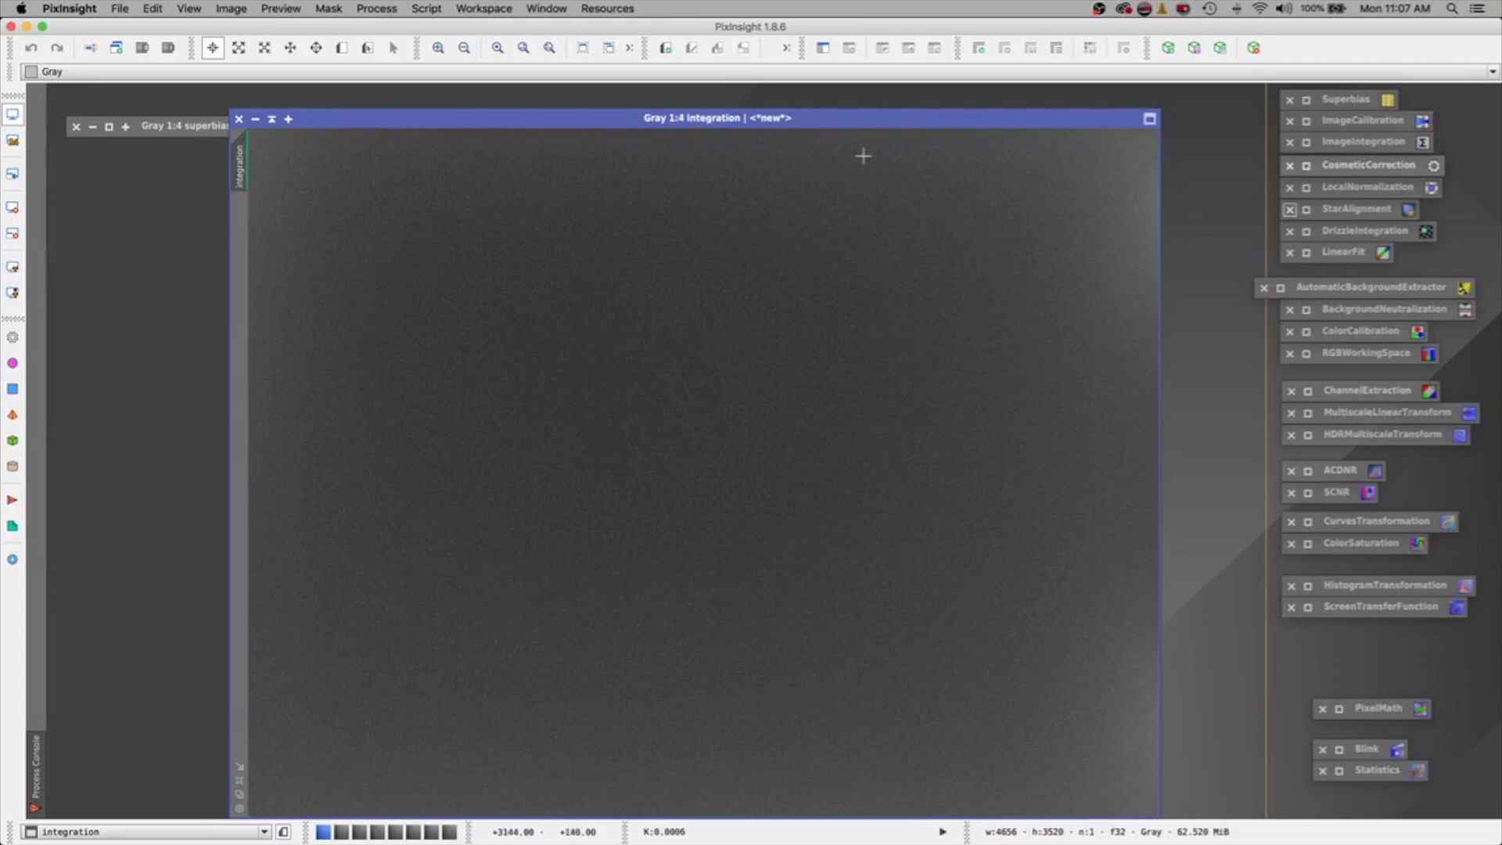
drag(831, 119, 763, 98)
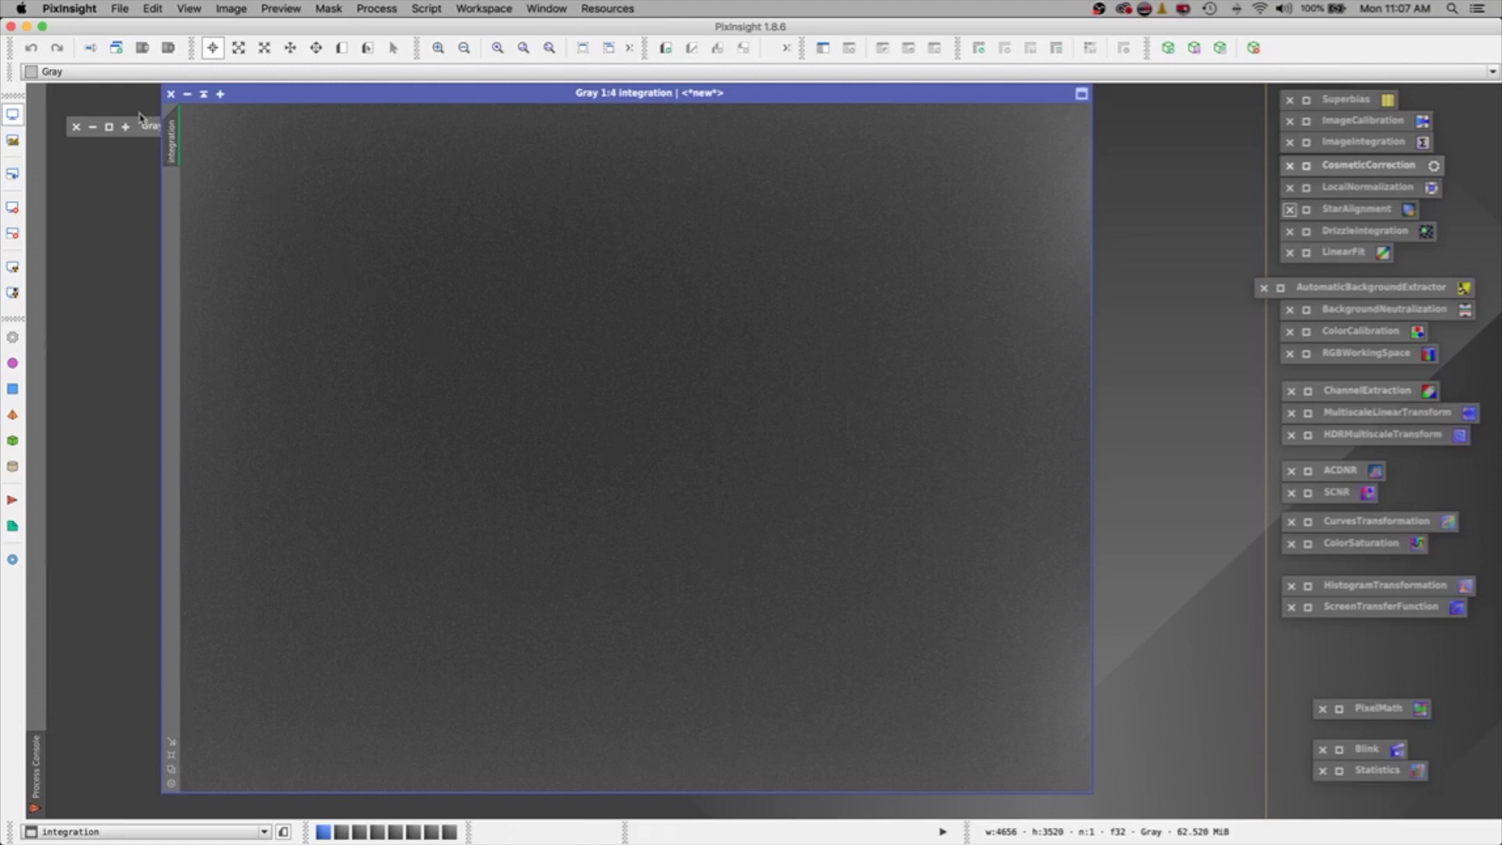
Step: Change the integration image's identifier to MasterDark300
right_click(171, 144)
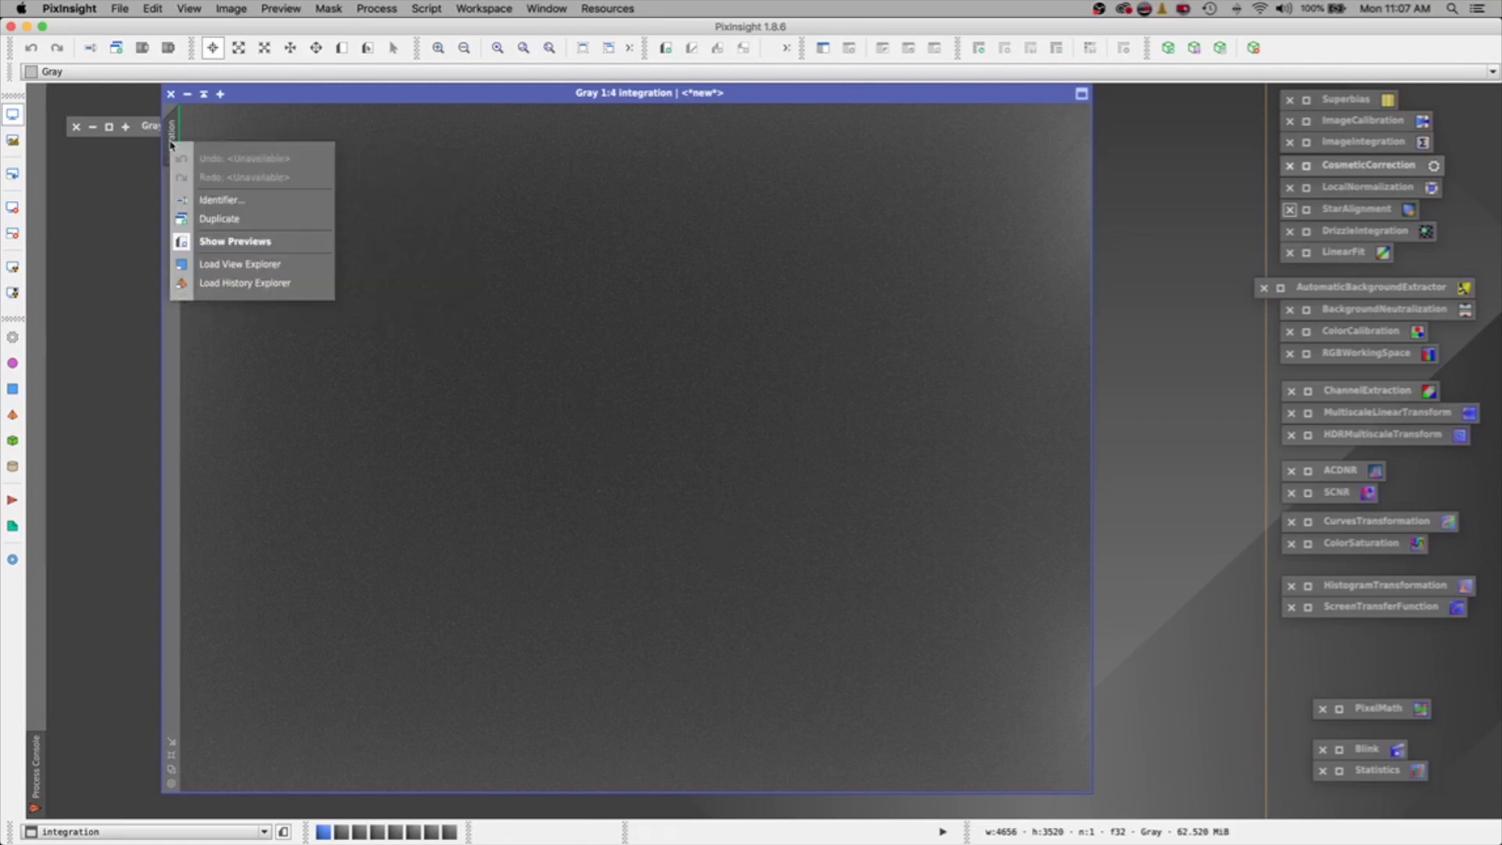
click(253, 201)
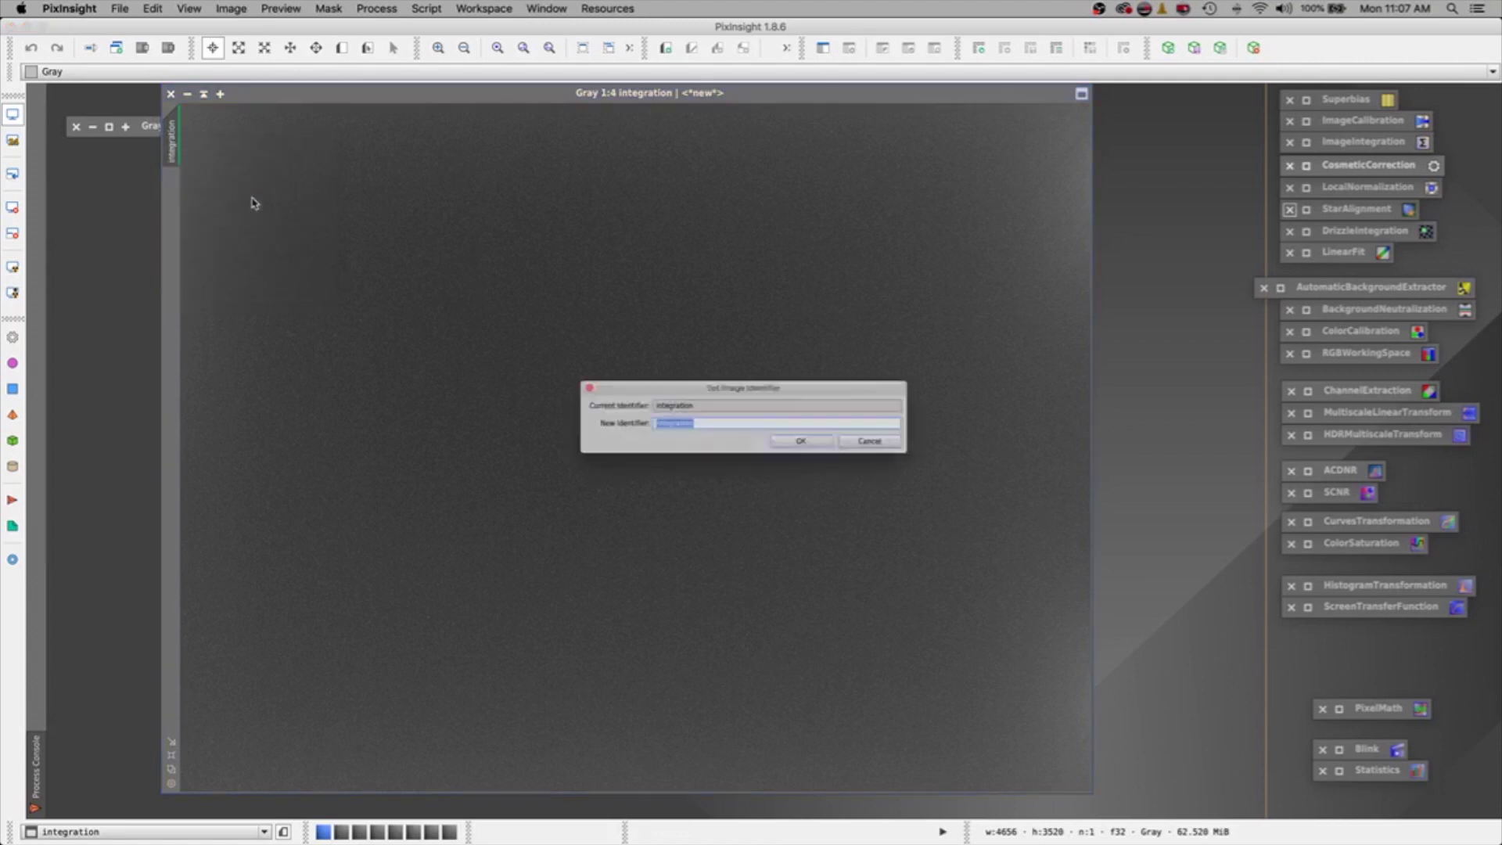
text(Ma)
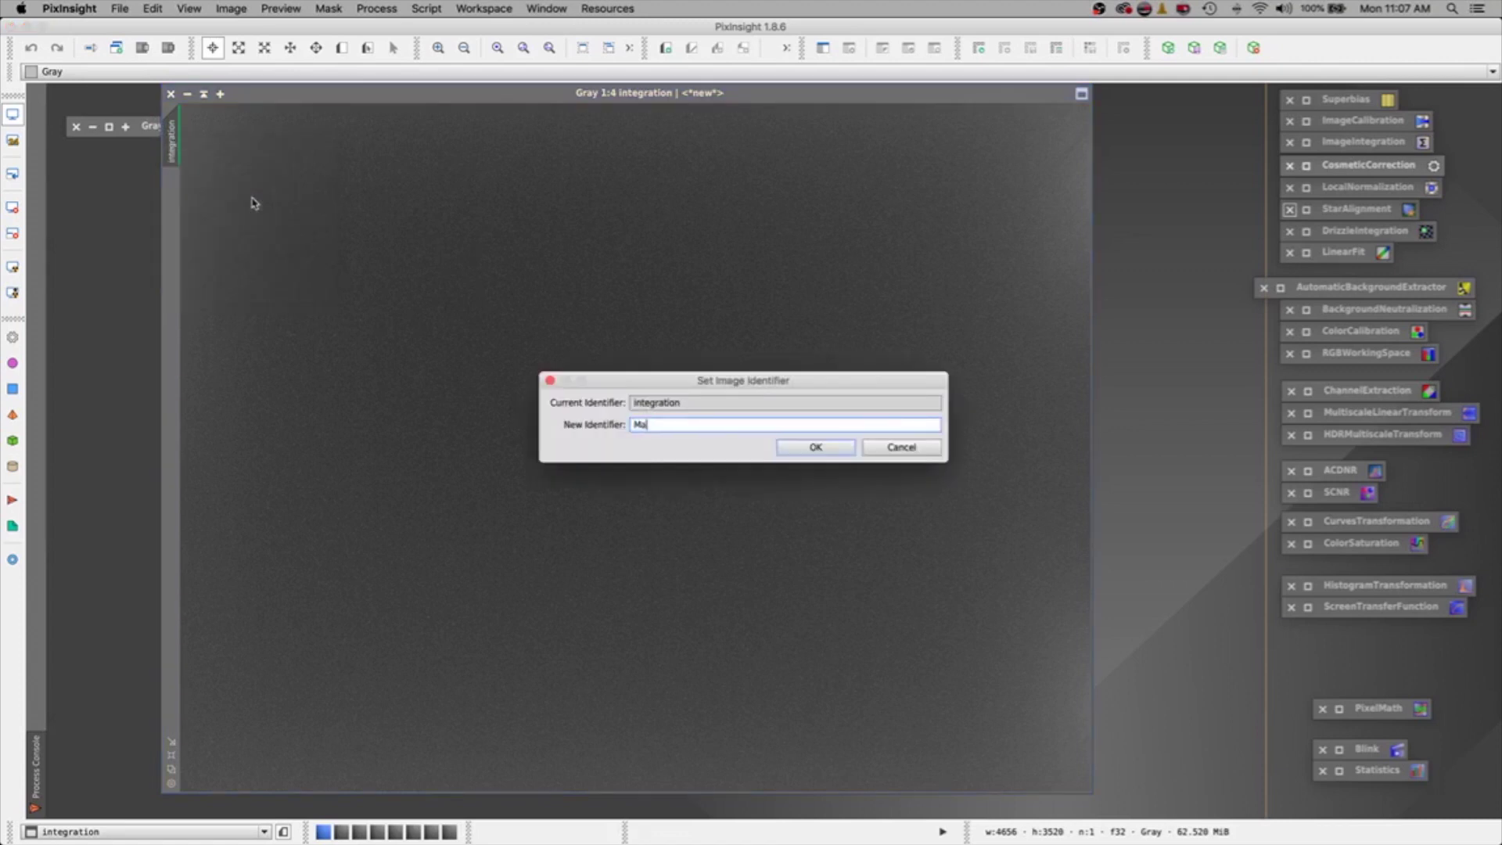
text(sterDark300)
click(798, 447)
Step: Save MasterDark300.xisf into the To Calibrate/Dark folder, accepting the XISF options
click(123, 9)
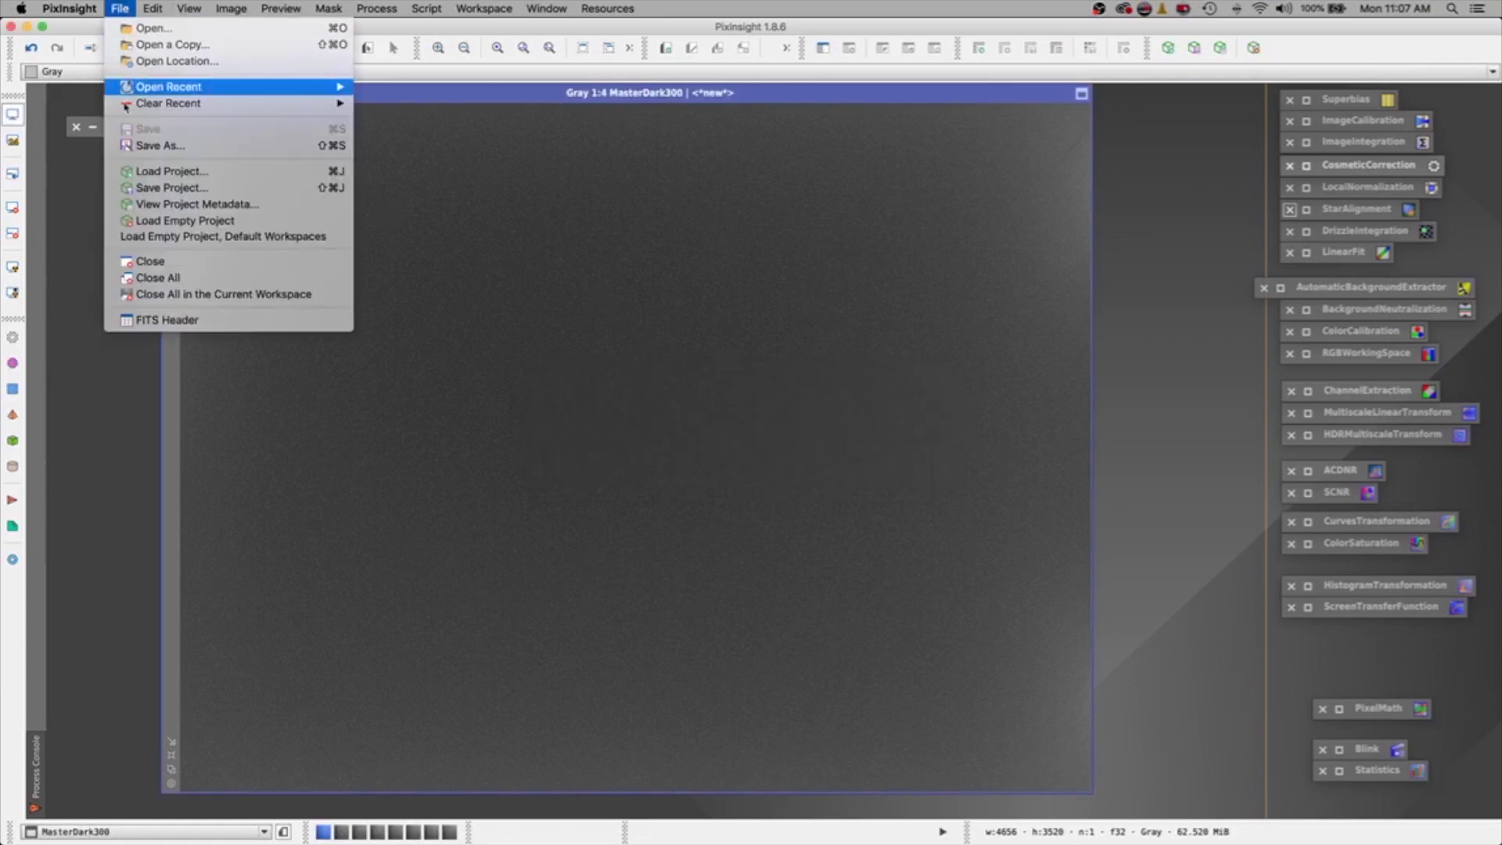
click(145, 147)
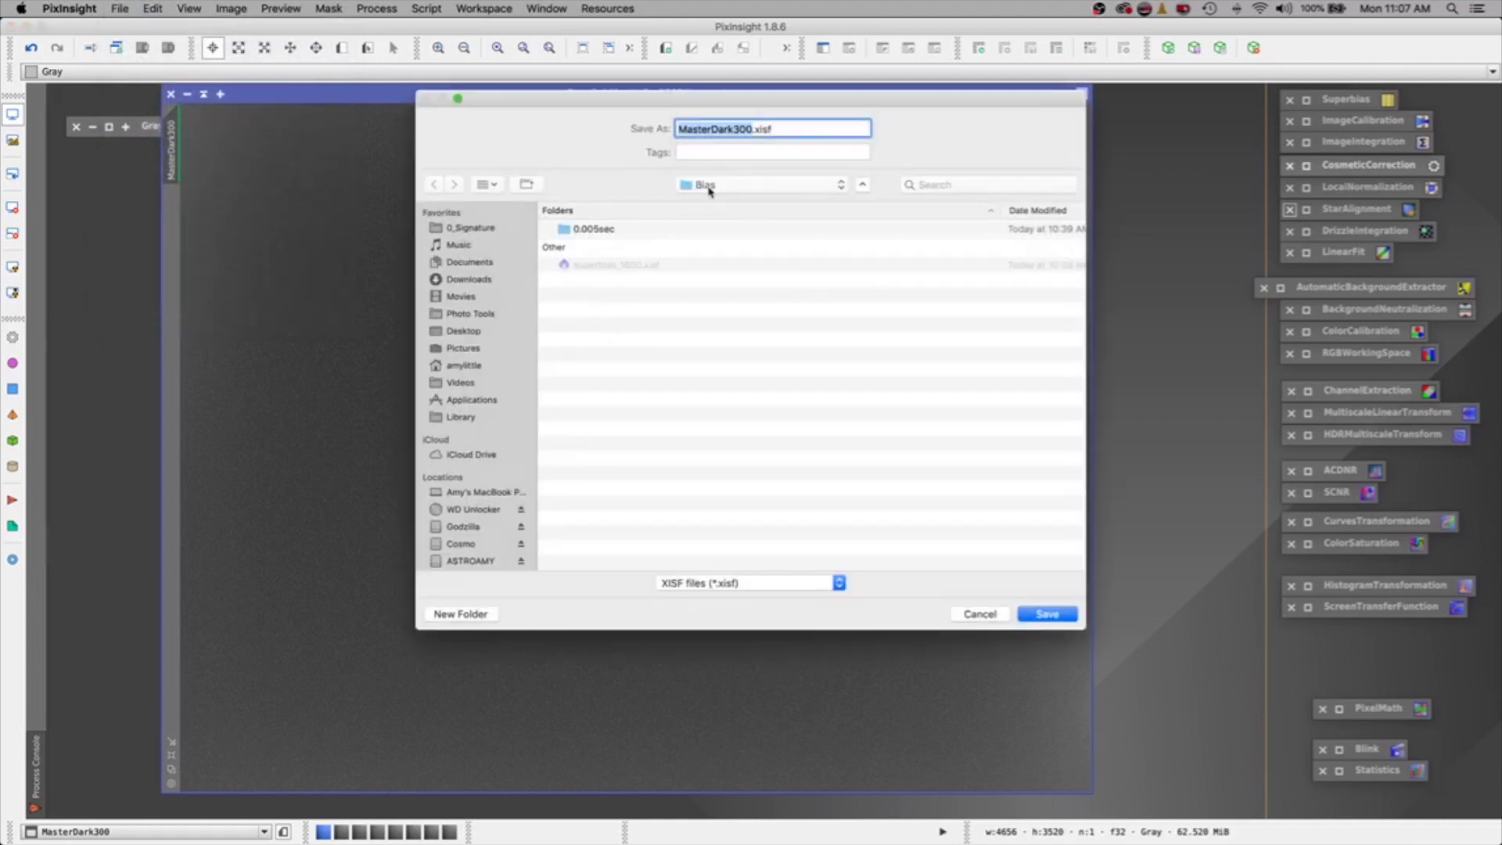
click(708, 189)
click(627, 305)
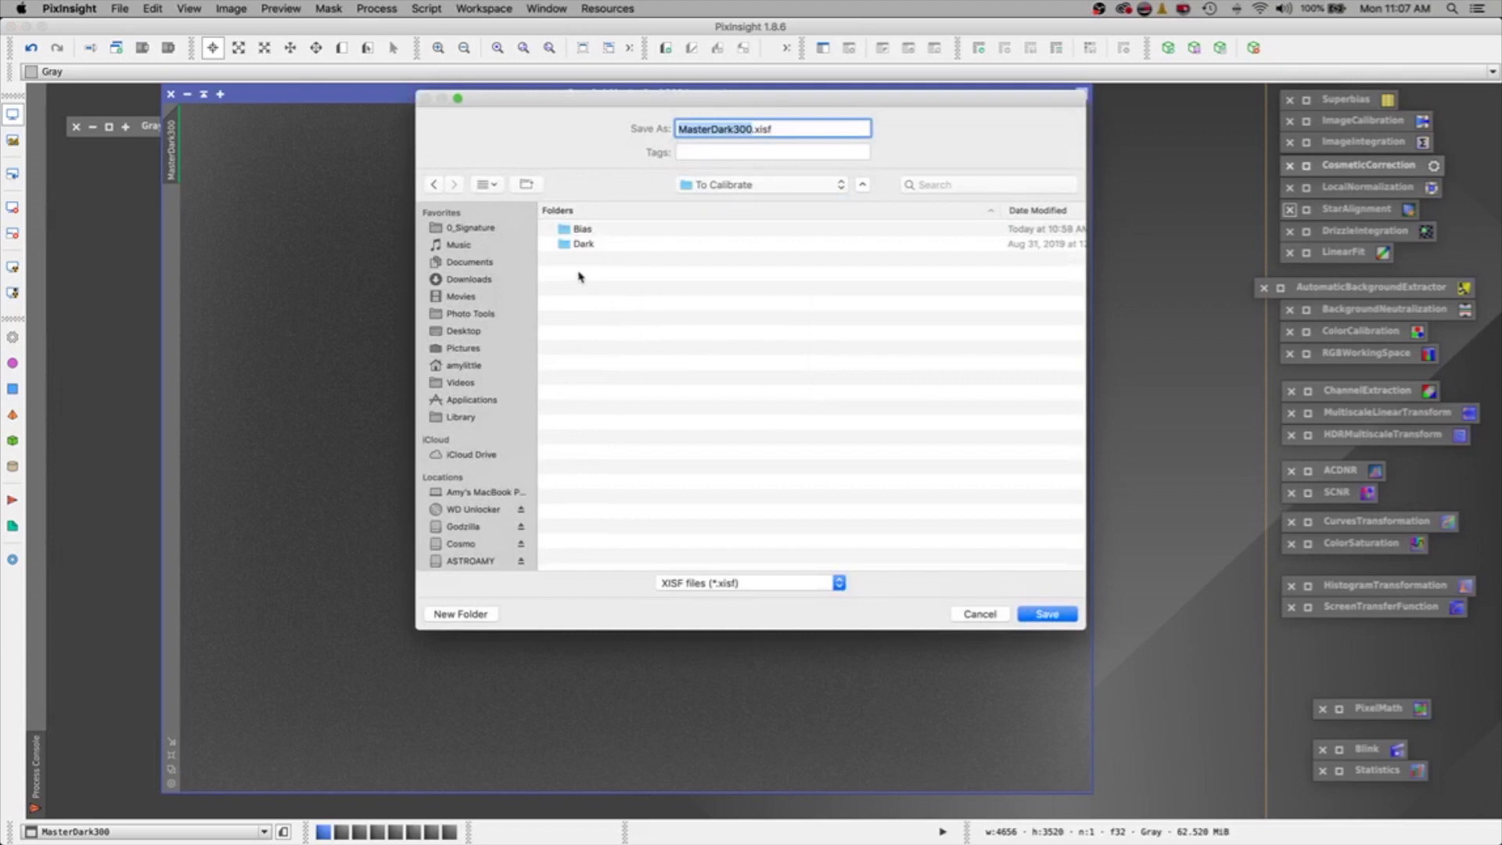
double_click(577, 243)
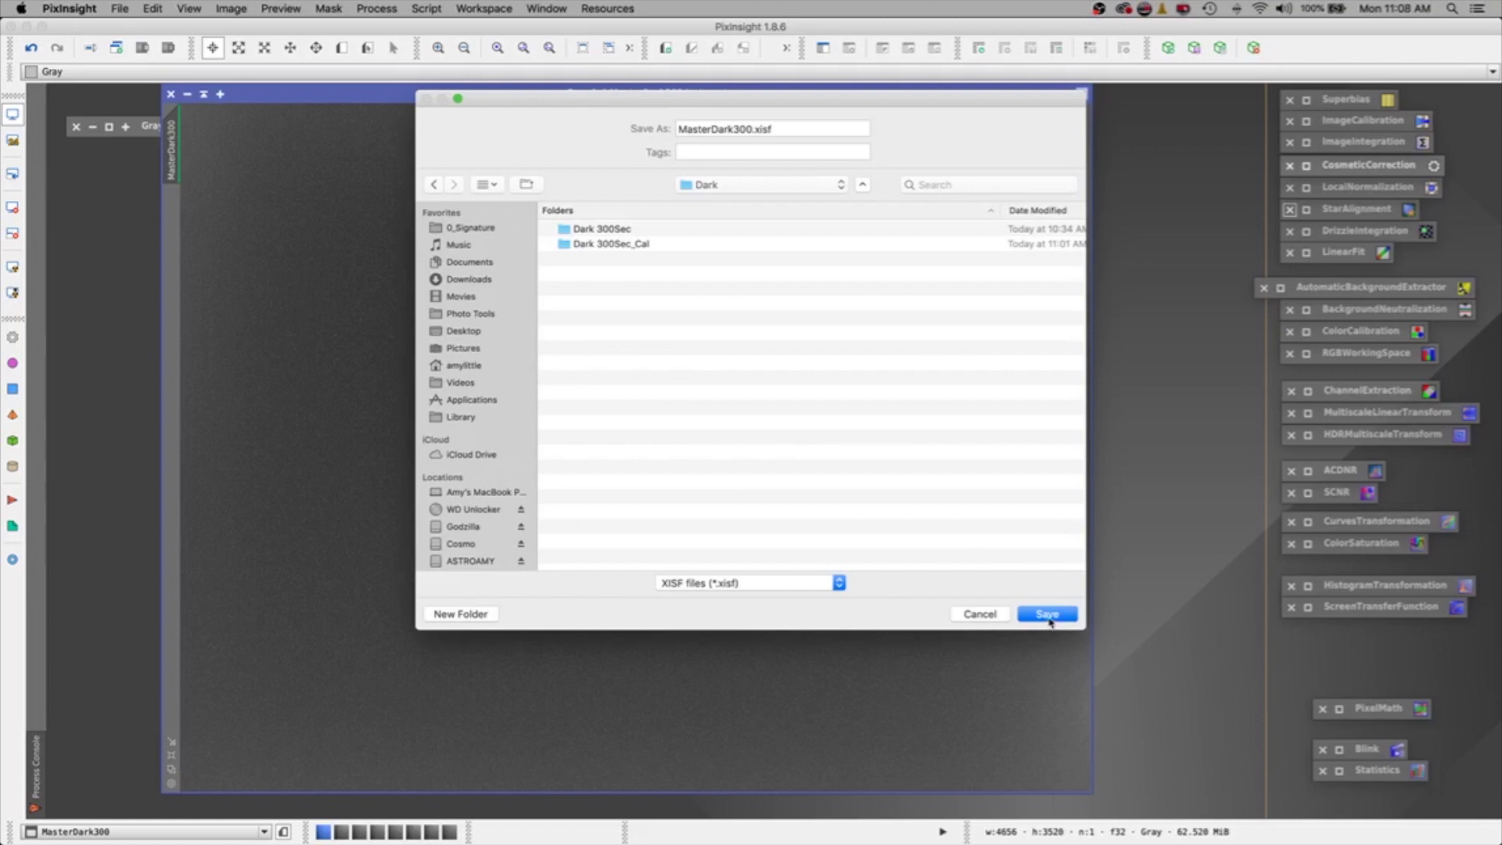
click(1048, 614)
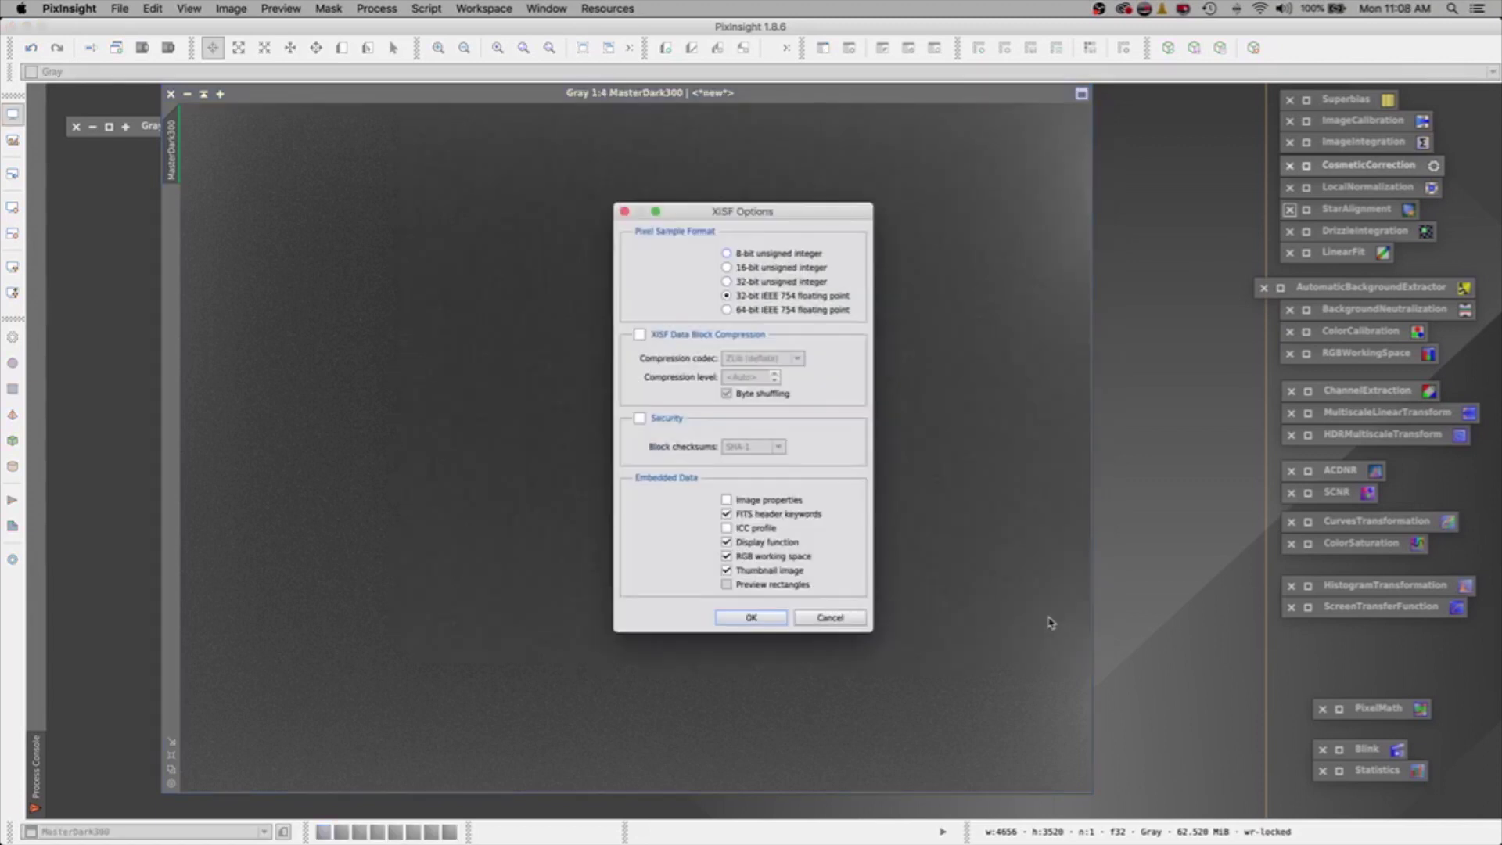
click(748, 618)
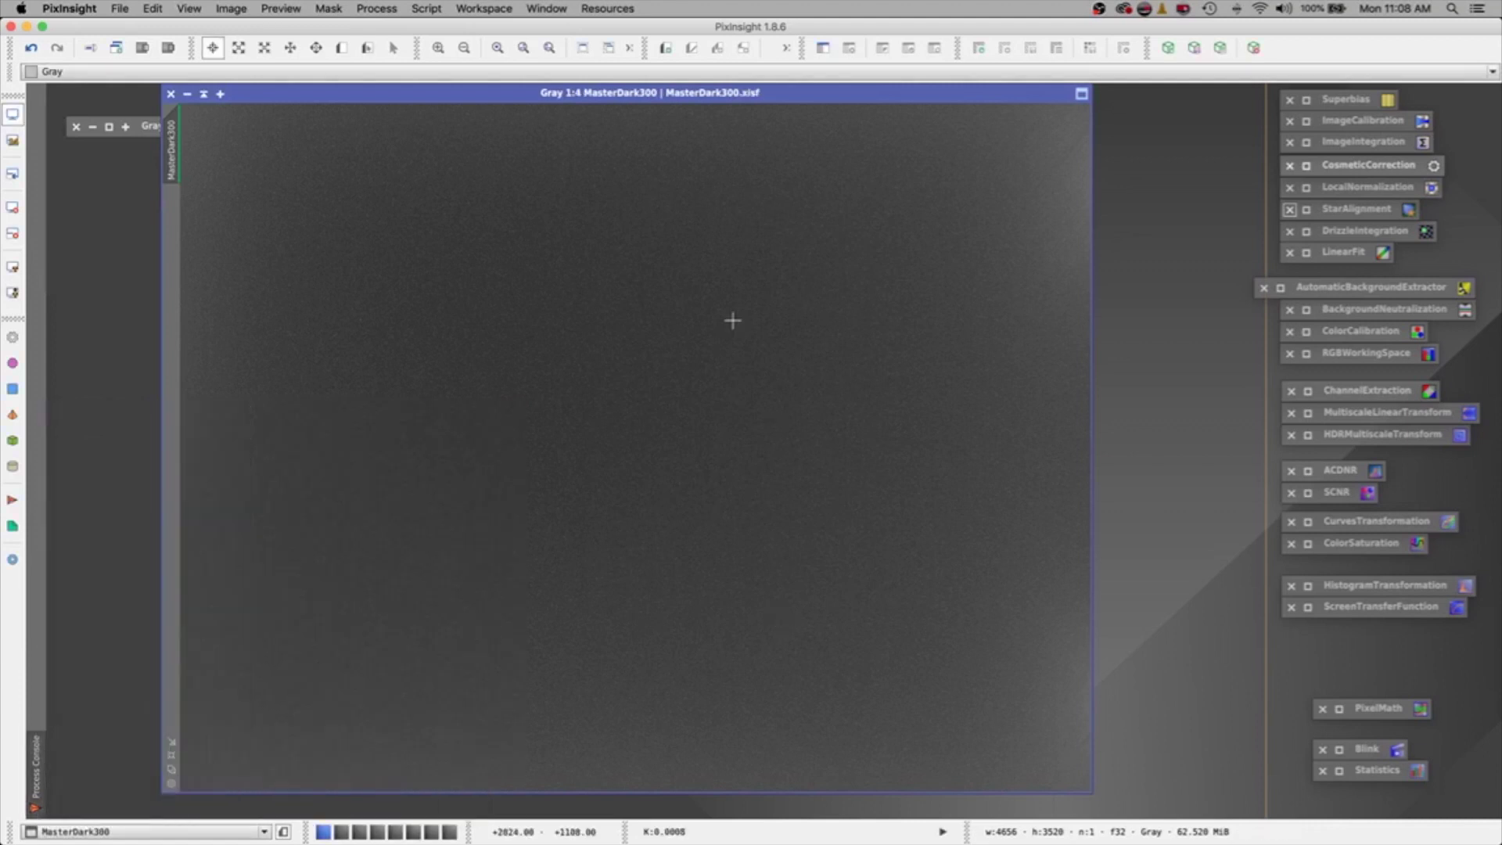
drag(257, 98, 508, 123)
click(190, 128)
click(108, 126)
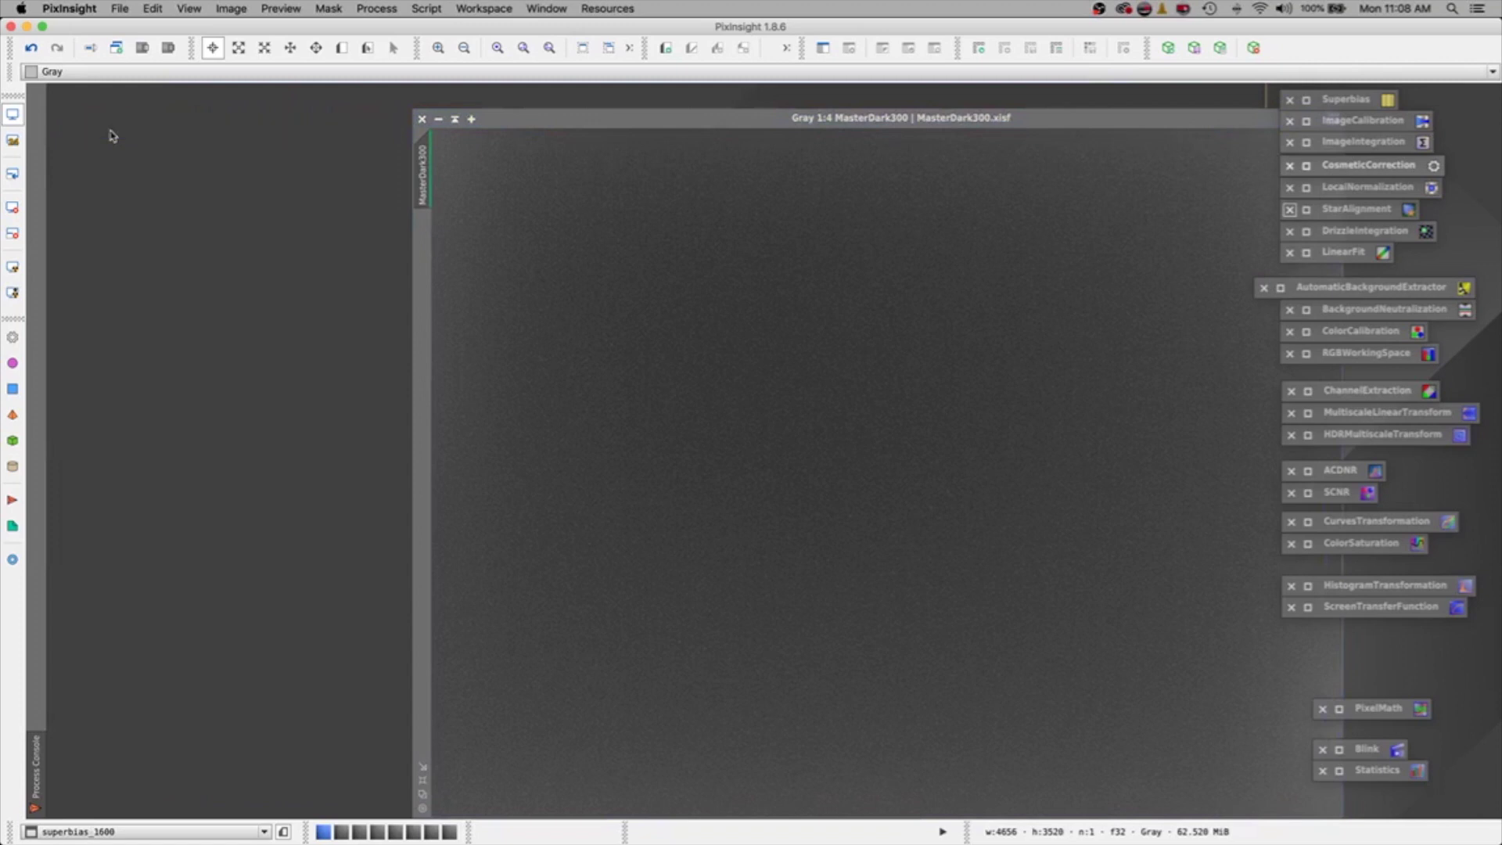
drag(646, 93, 626, 119)
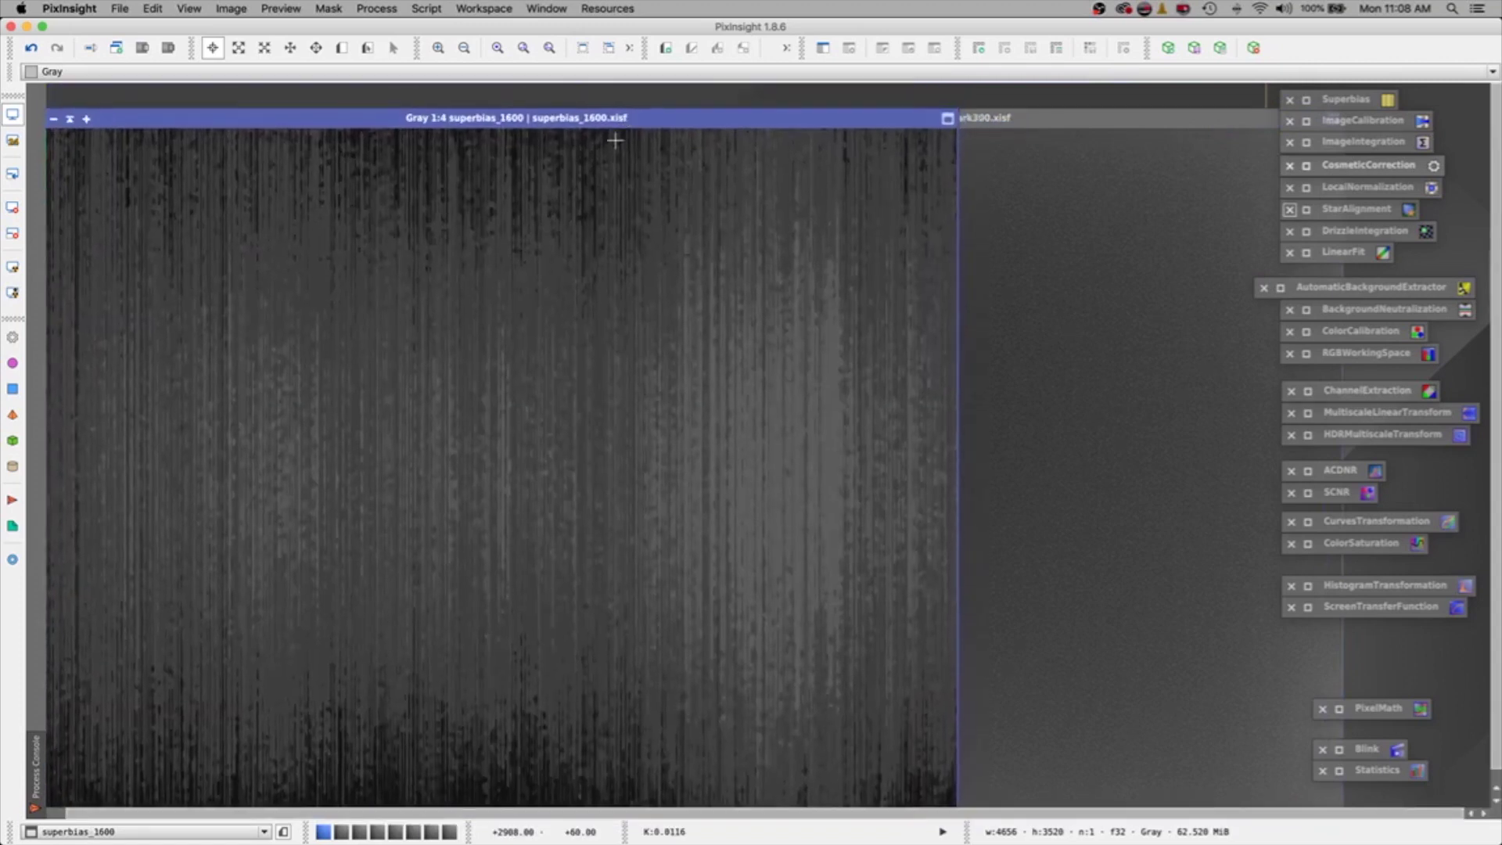
click(292, 120)
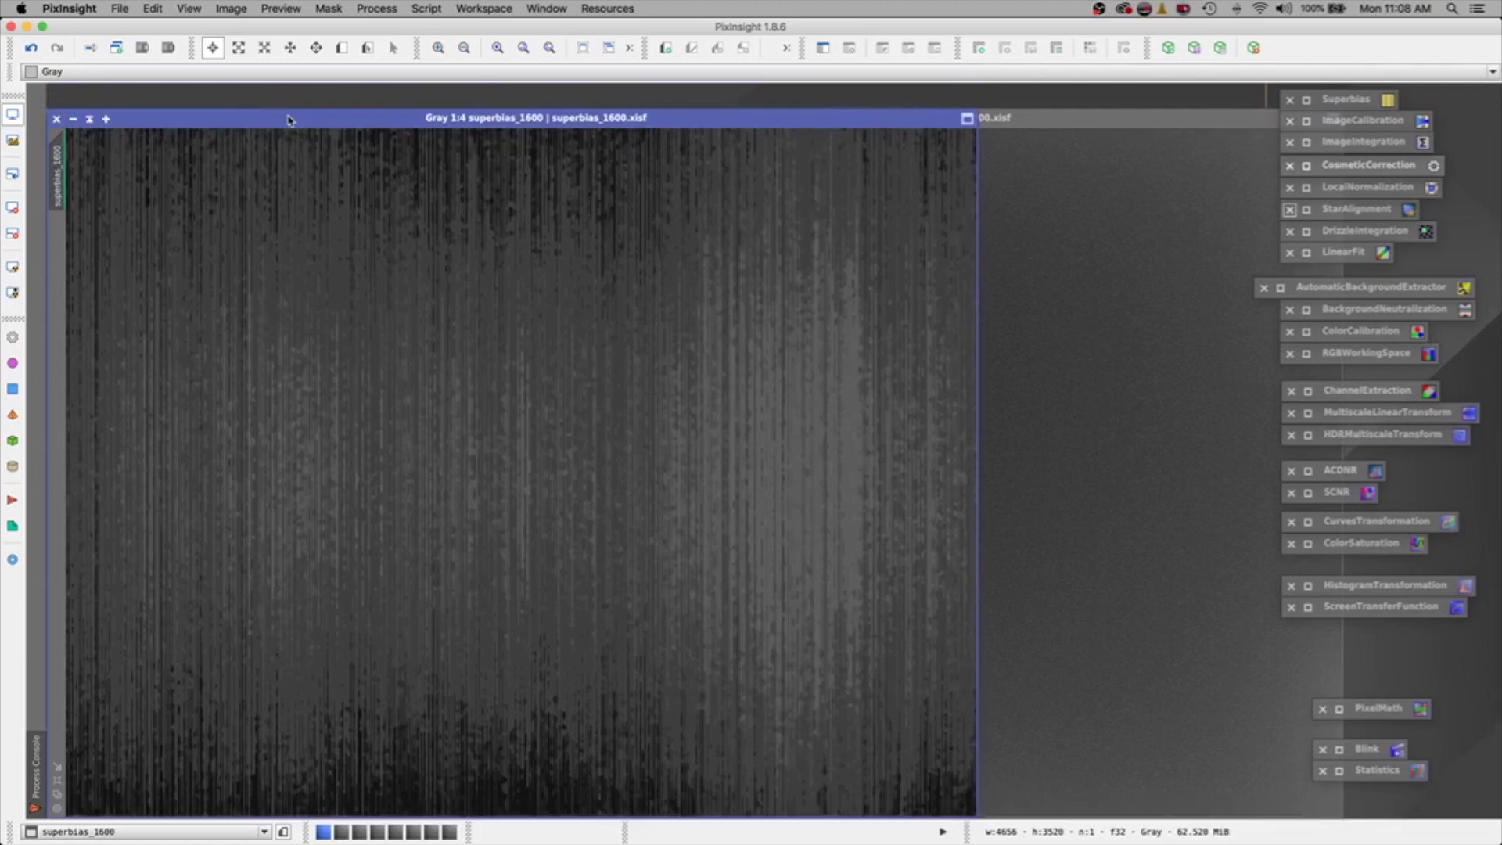
drag(294, 118, 286, 118)
click(90, 120)
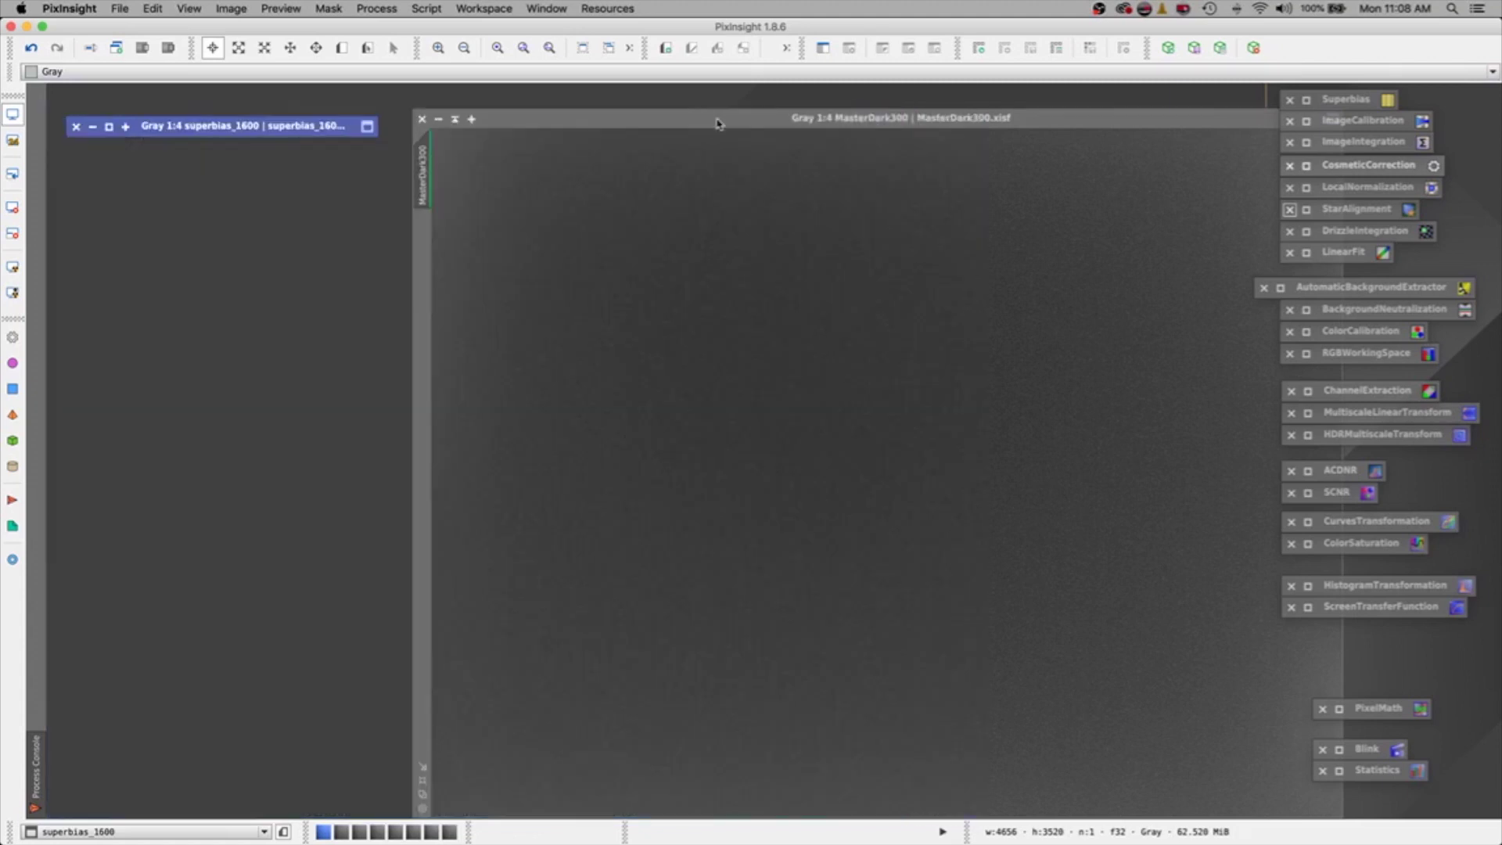
drag(714, 119, 569, 111)
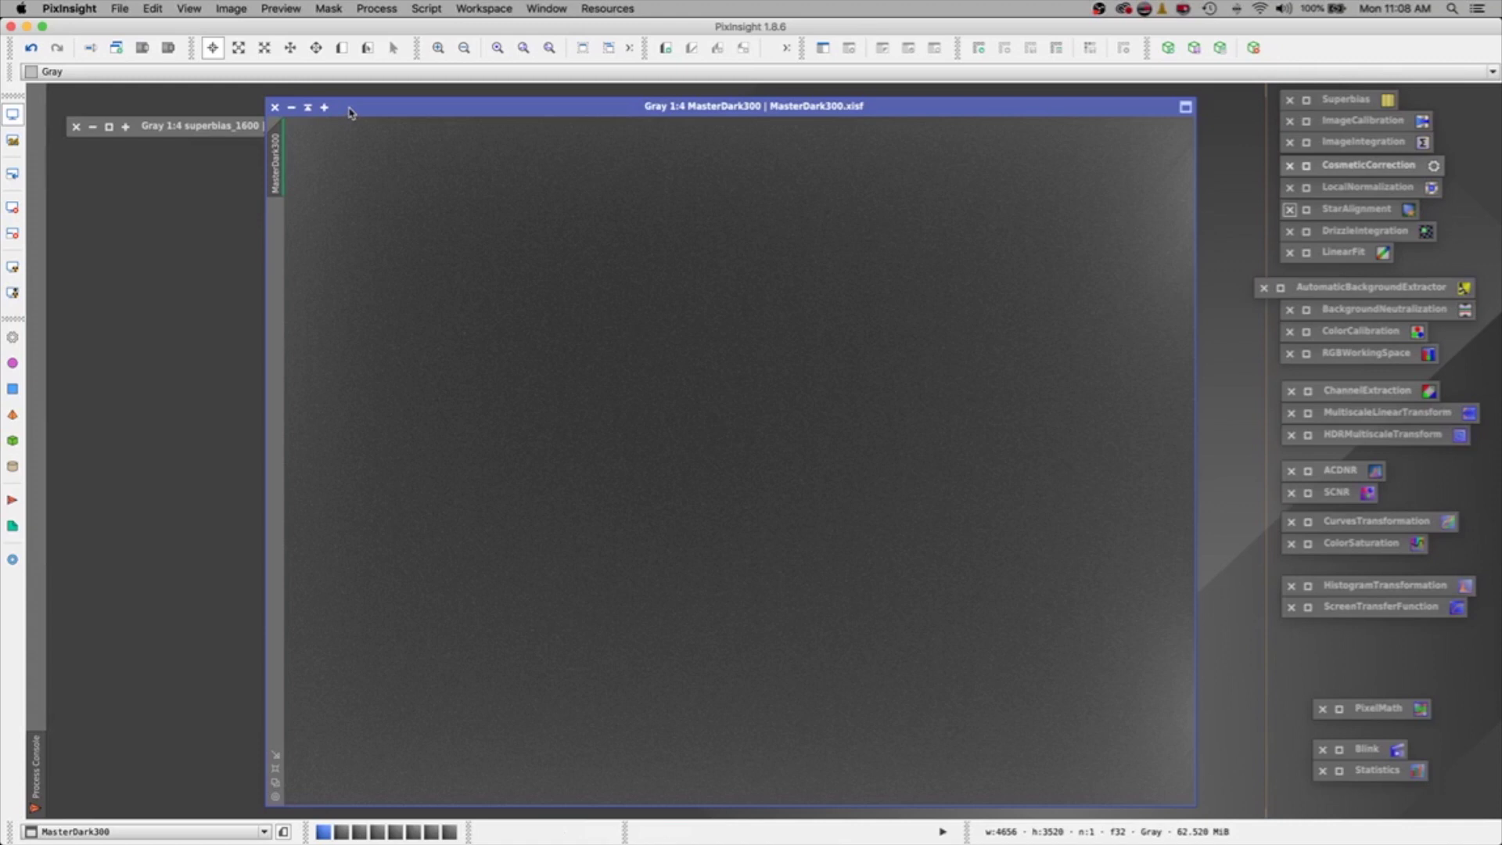
drag(349, 112, 305, 108)
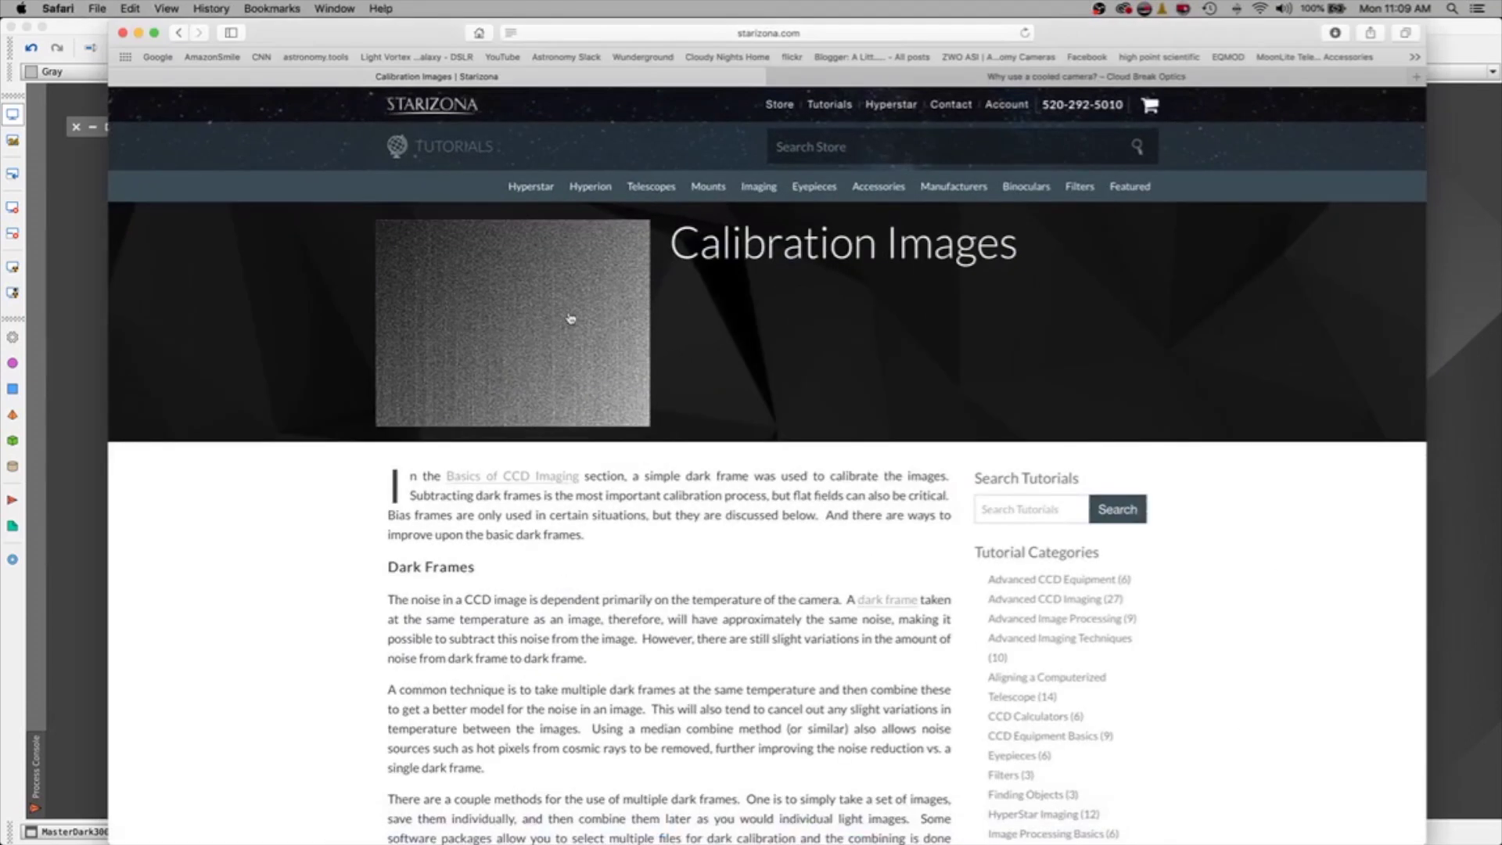
Step: Switch to the 'Why use a cooled camera?' tab in Safari and scroll down the article
click(997, 78)
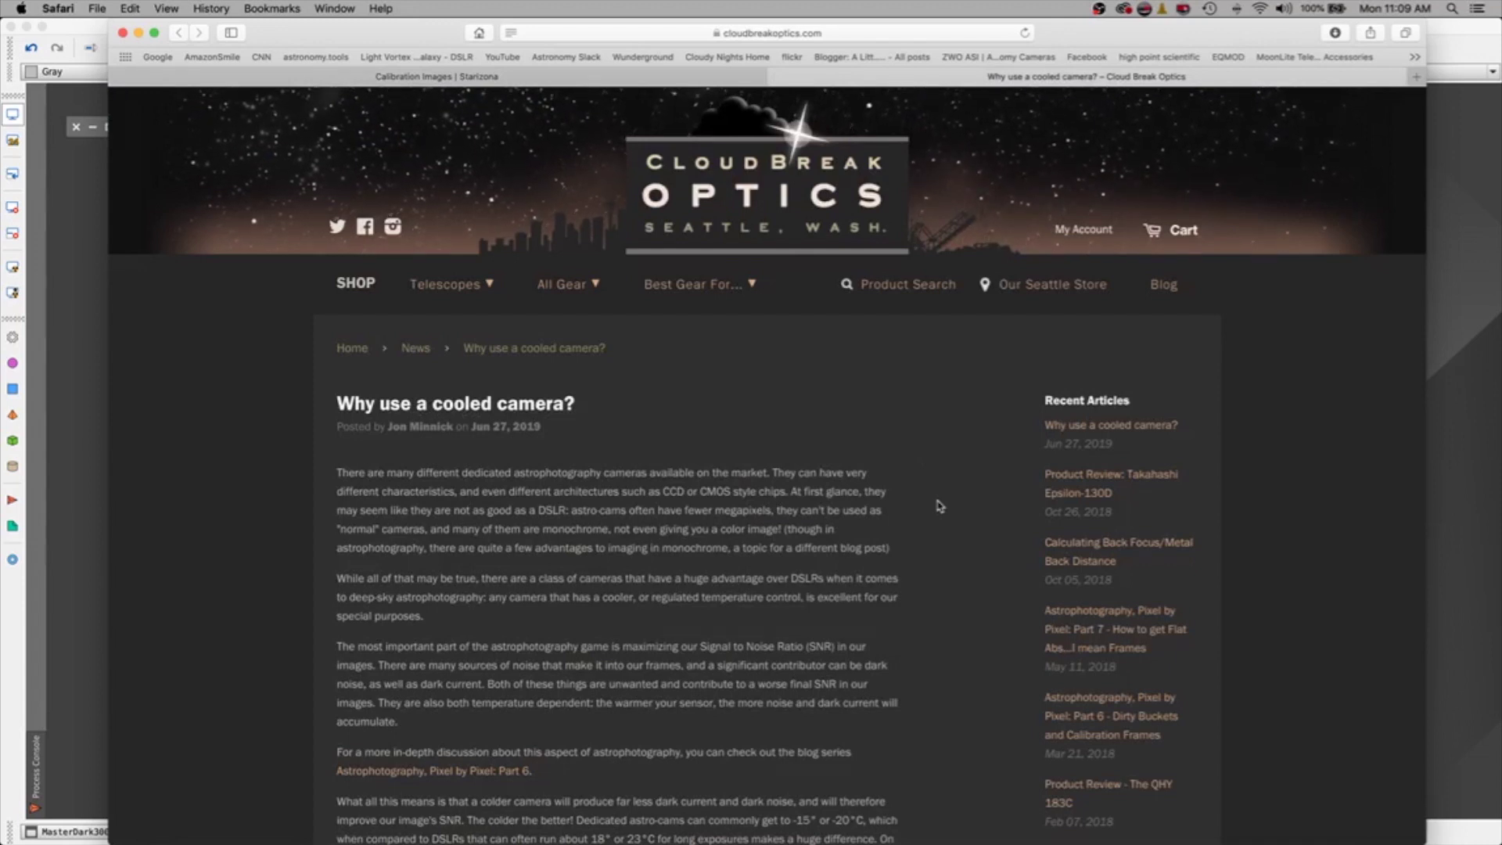
scroll(622, 688, down, 5)
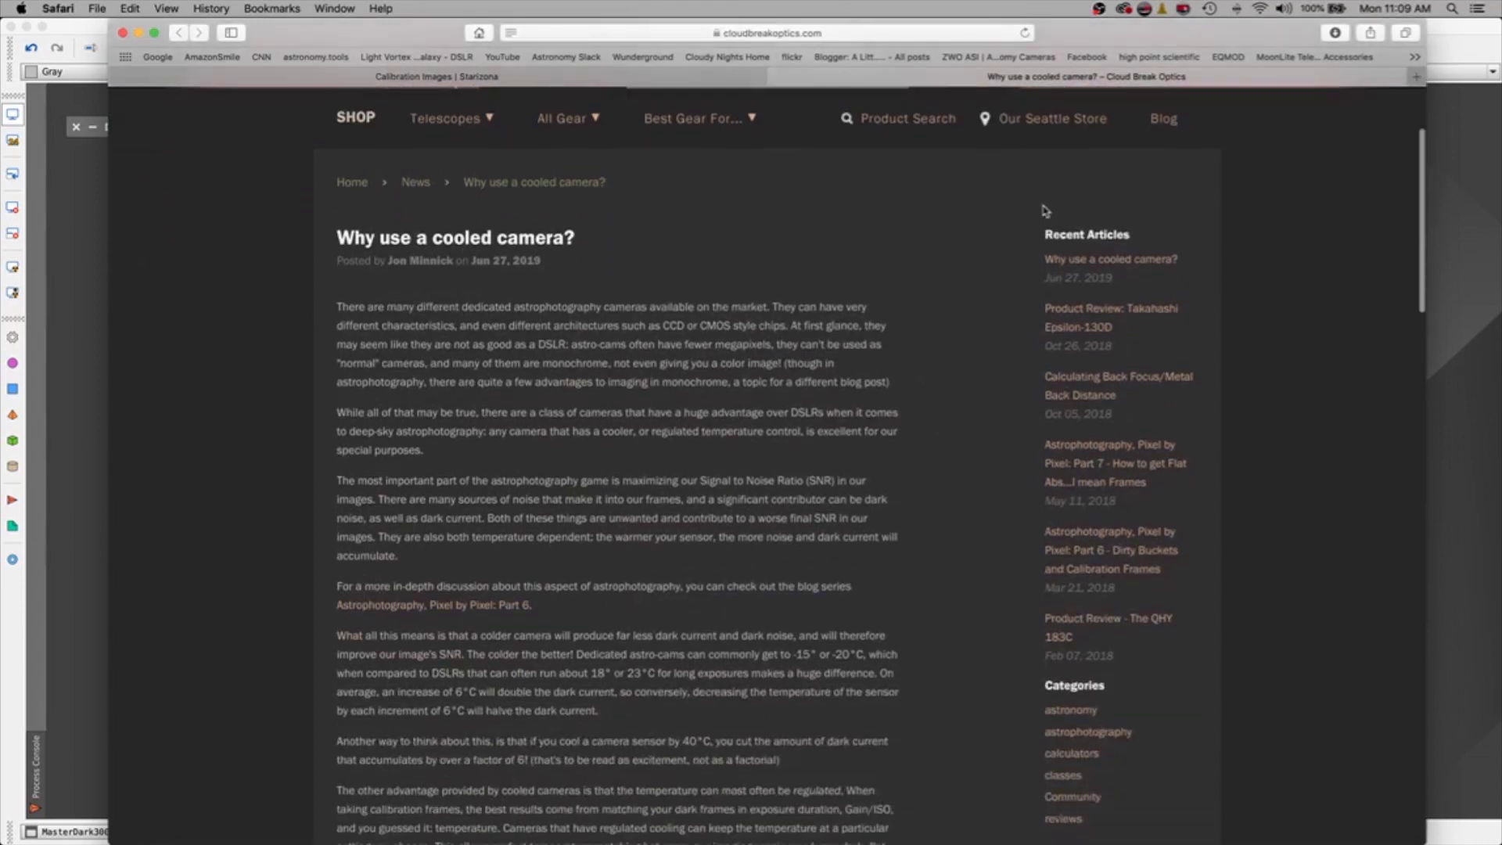